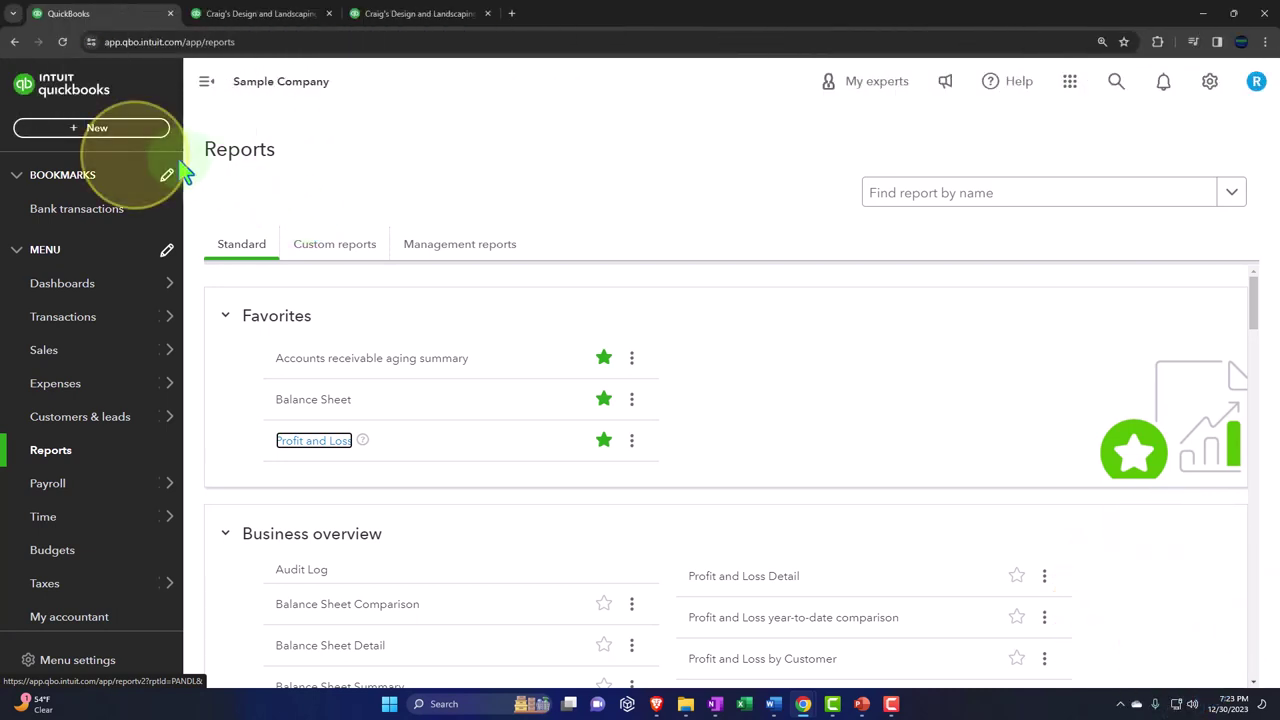
pyautogui.click(125, 129)
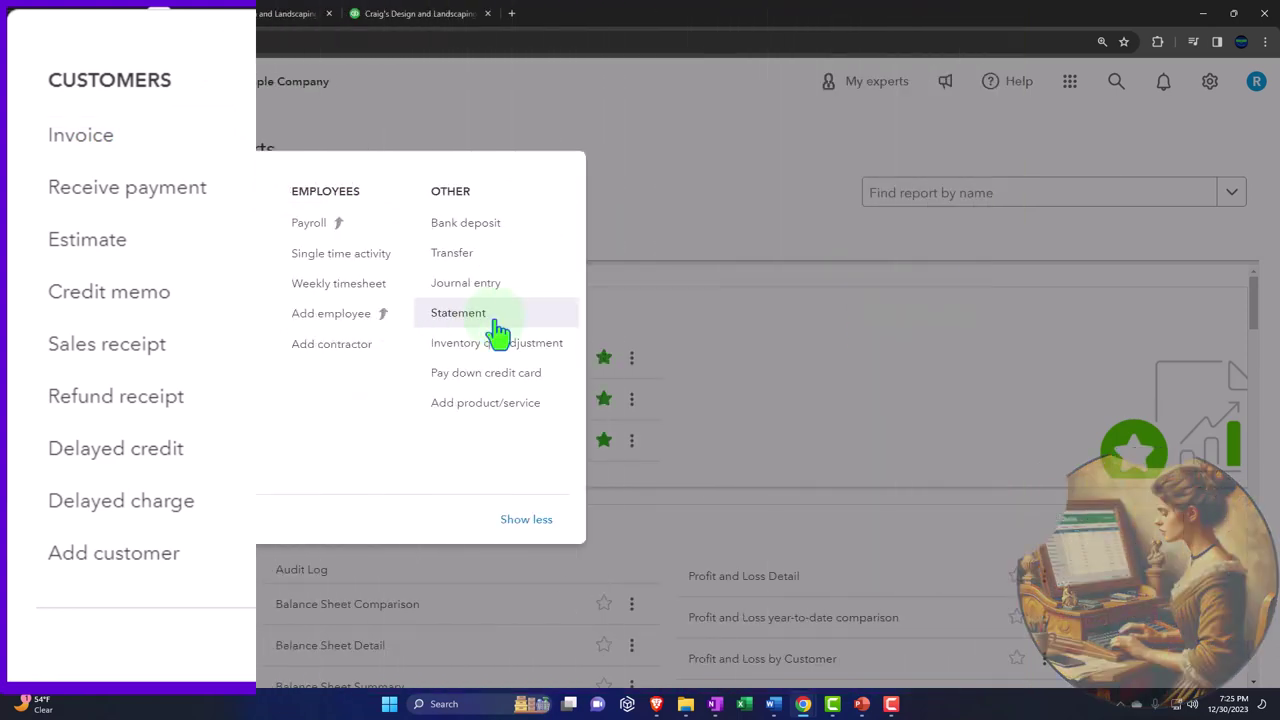
pyautogui.click(702, 192)
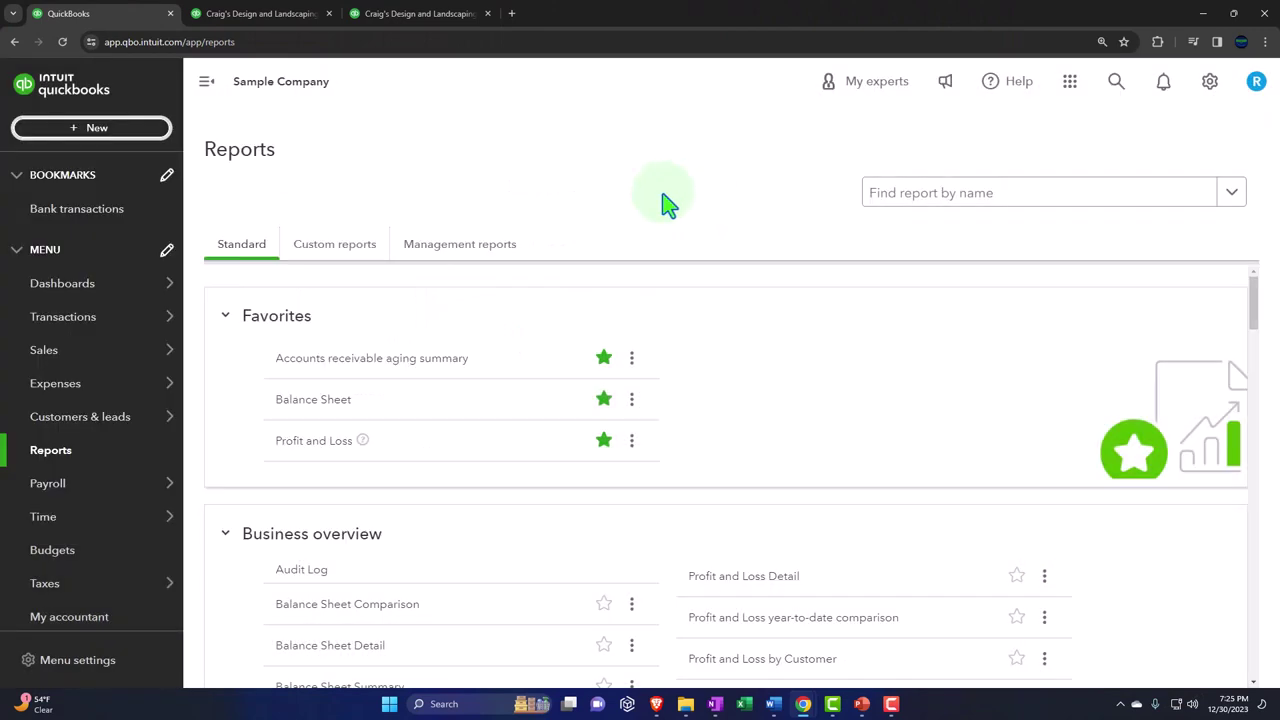
# Open the customer list in the Sales section and collapse the navigation menu.
pyautogui.click(50, 360)
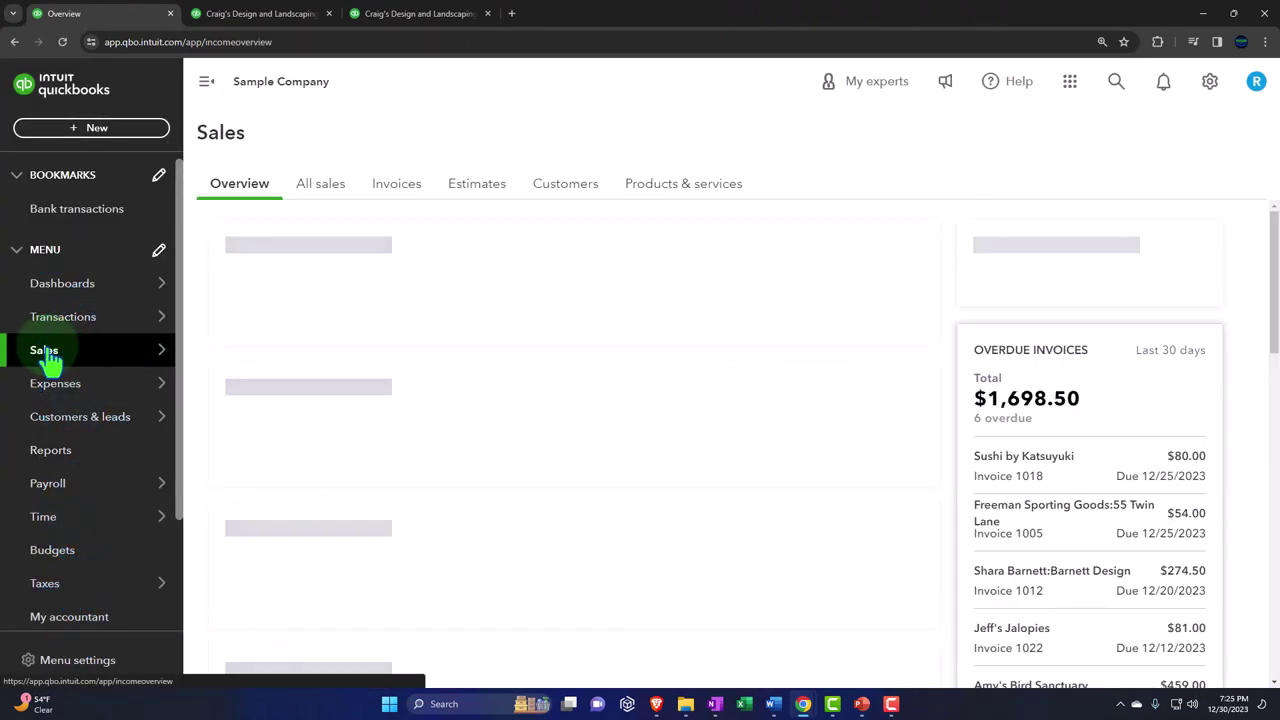
pyautogui.click(566, 187)
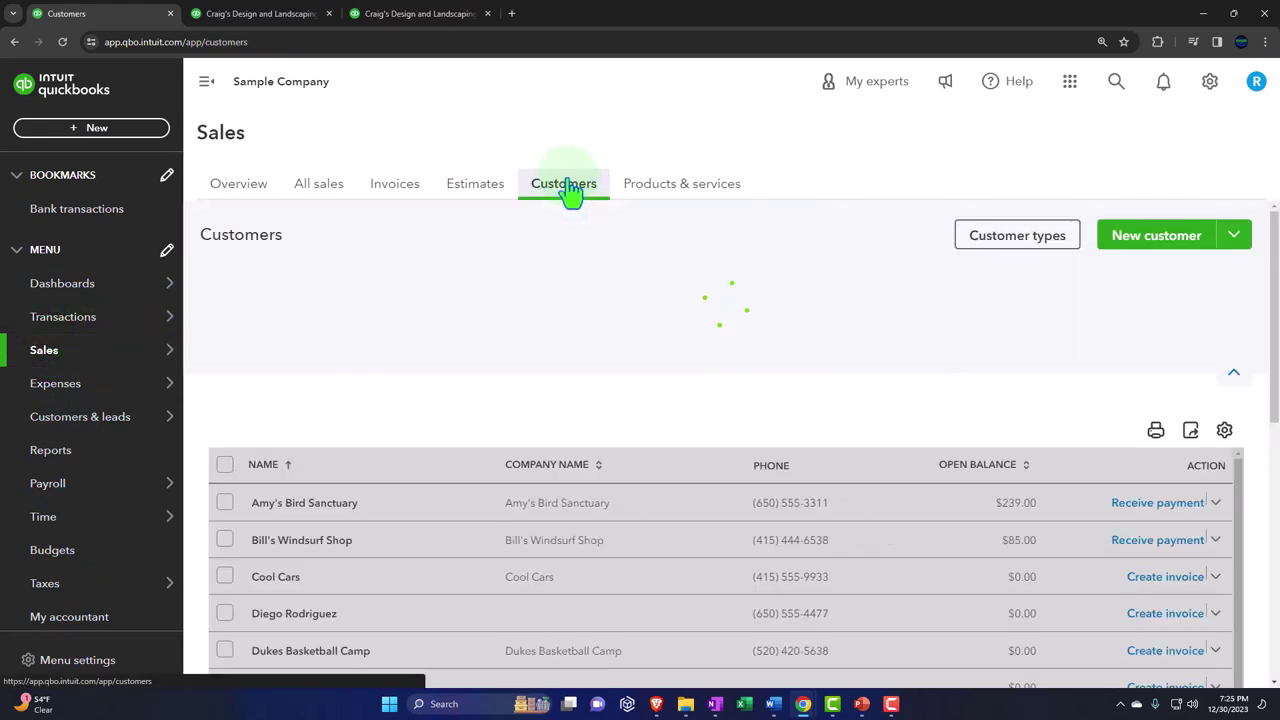
pyautogui.click(205, 88)
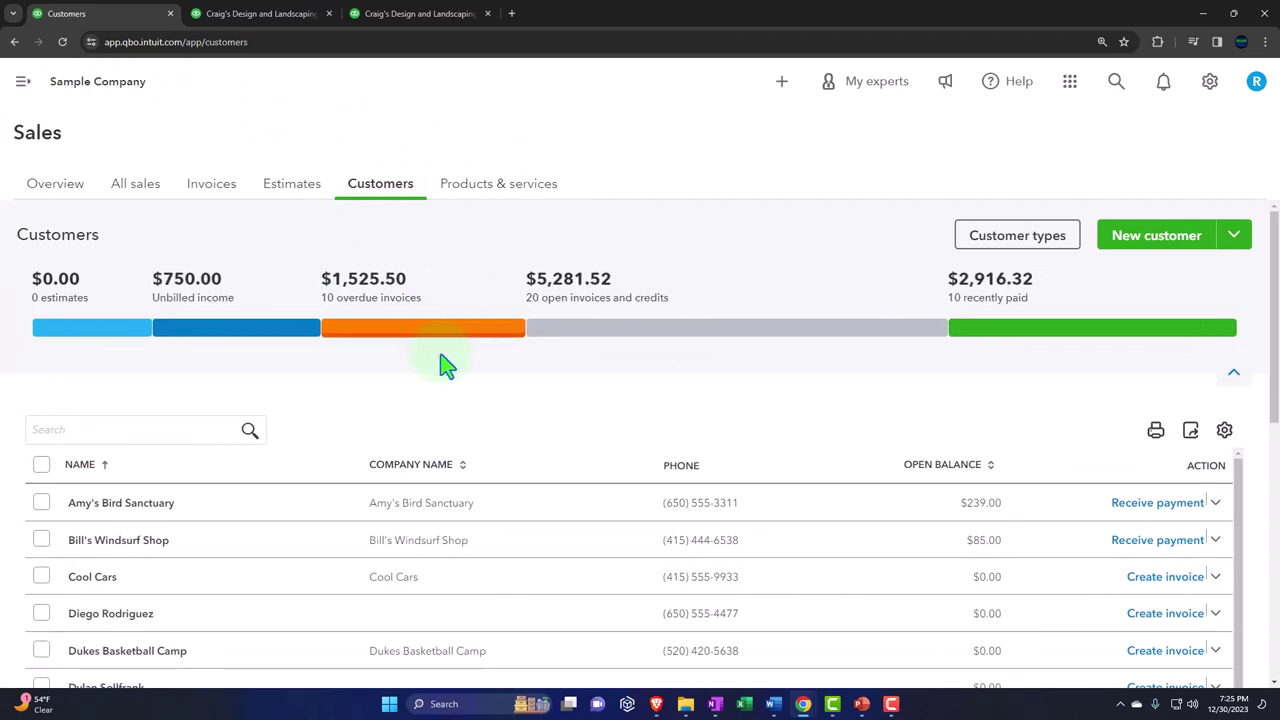
pyautogui.scroll(-1, 568, 447)
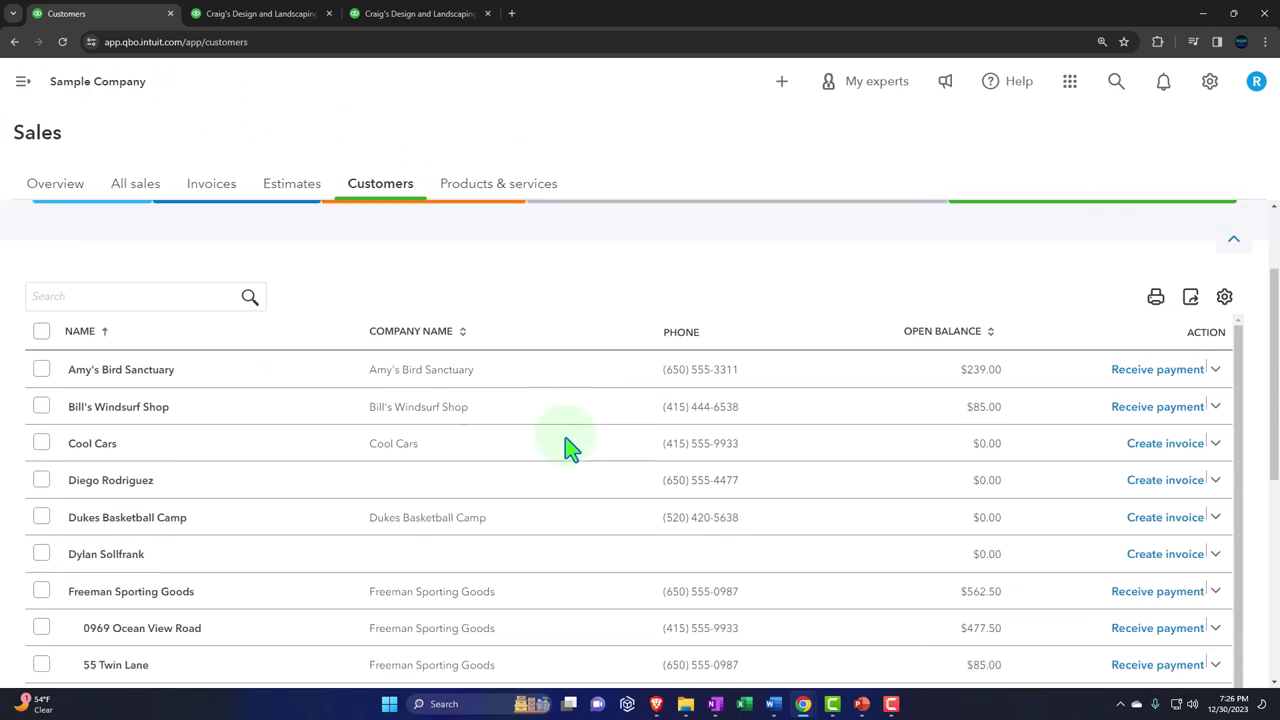
pyautogui.scroll(1, 568, 447)
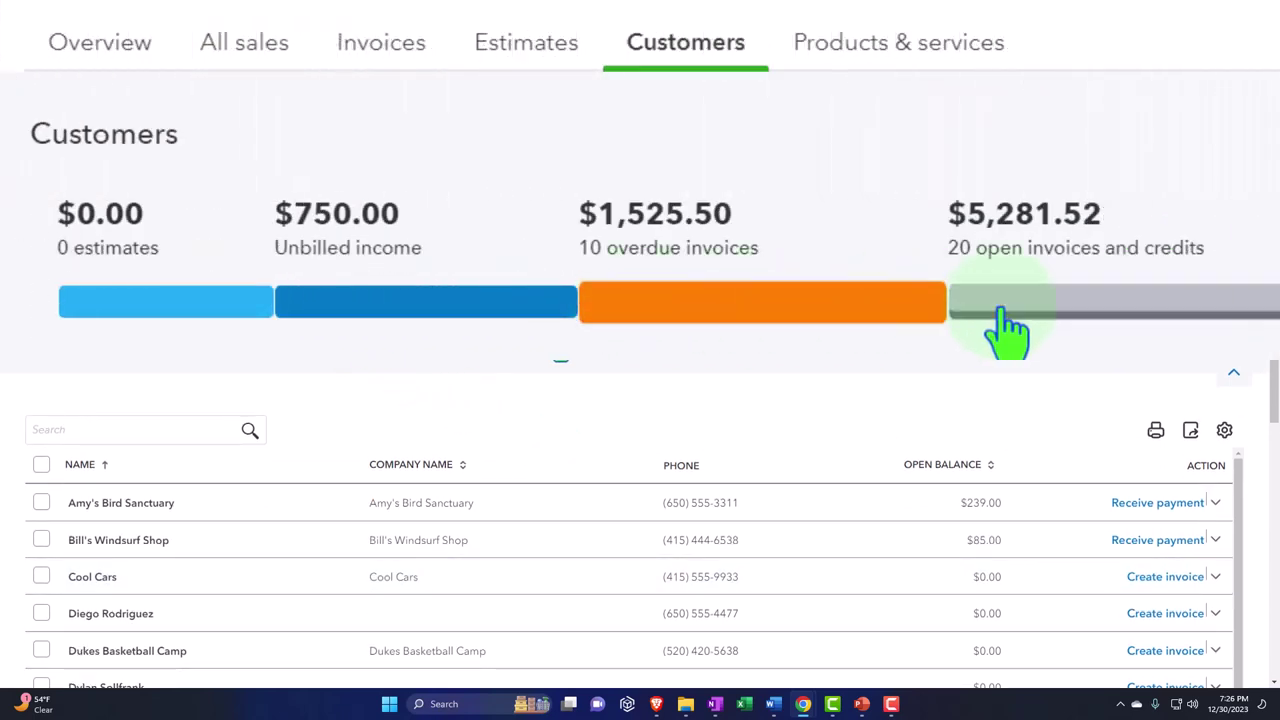
# Filter the customer list to open invoices and credits and review the customers with pending invoices.
pyautogui.click(1102, 312)
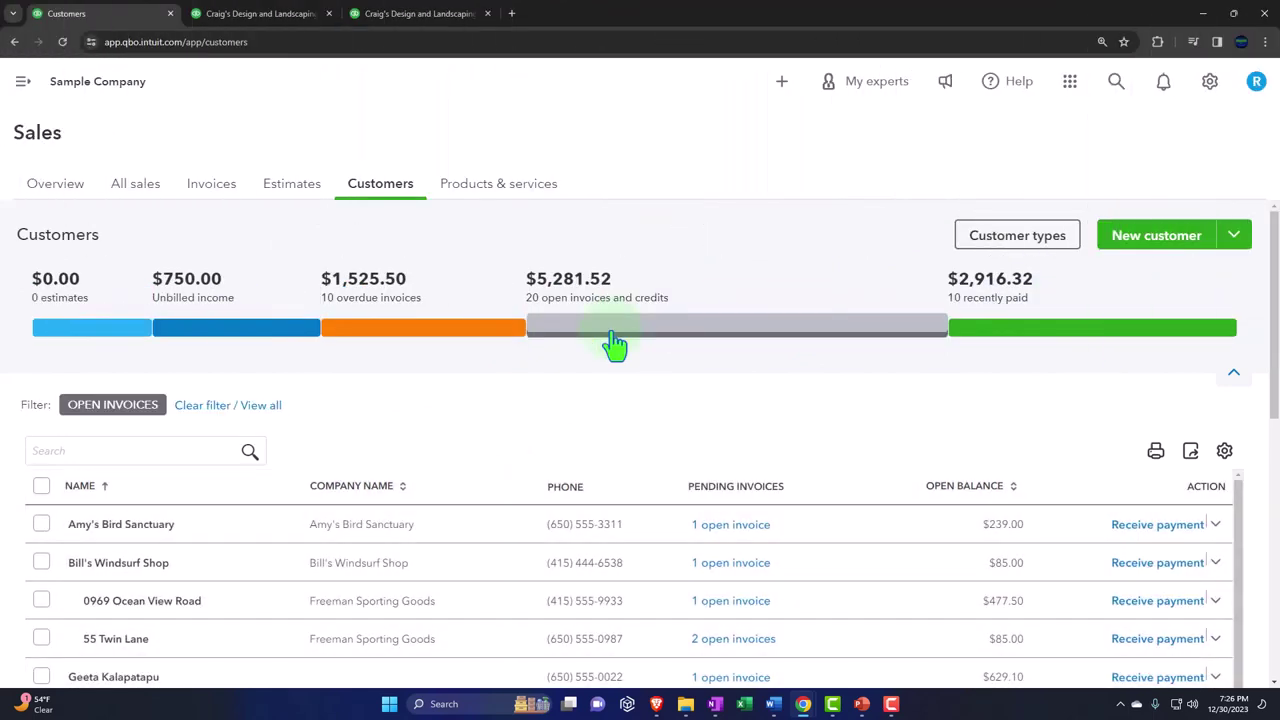
pyautogui.scroll(-2, 615, 345)
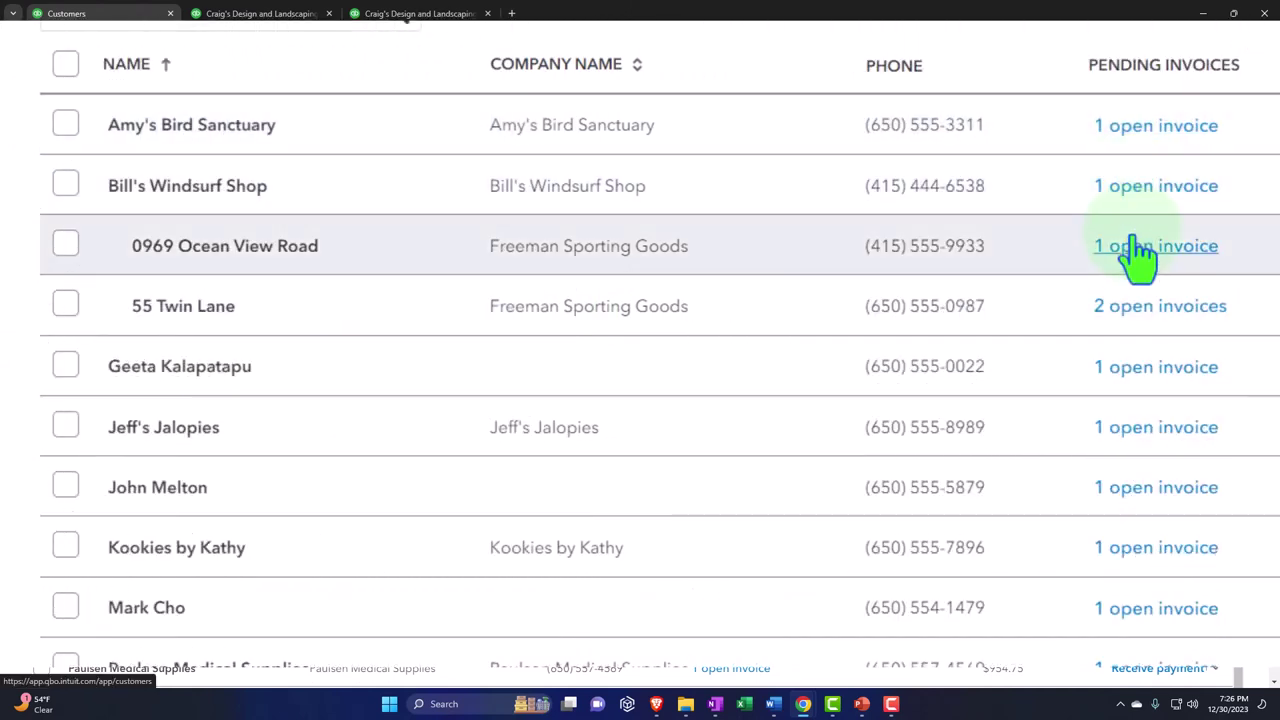
pyautogui.scroll(-1, 1150, 325)
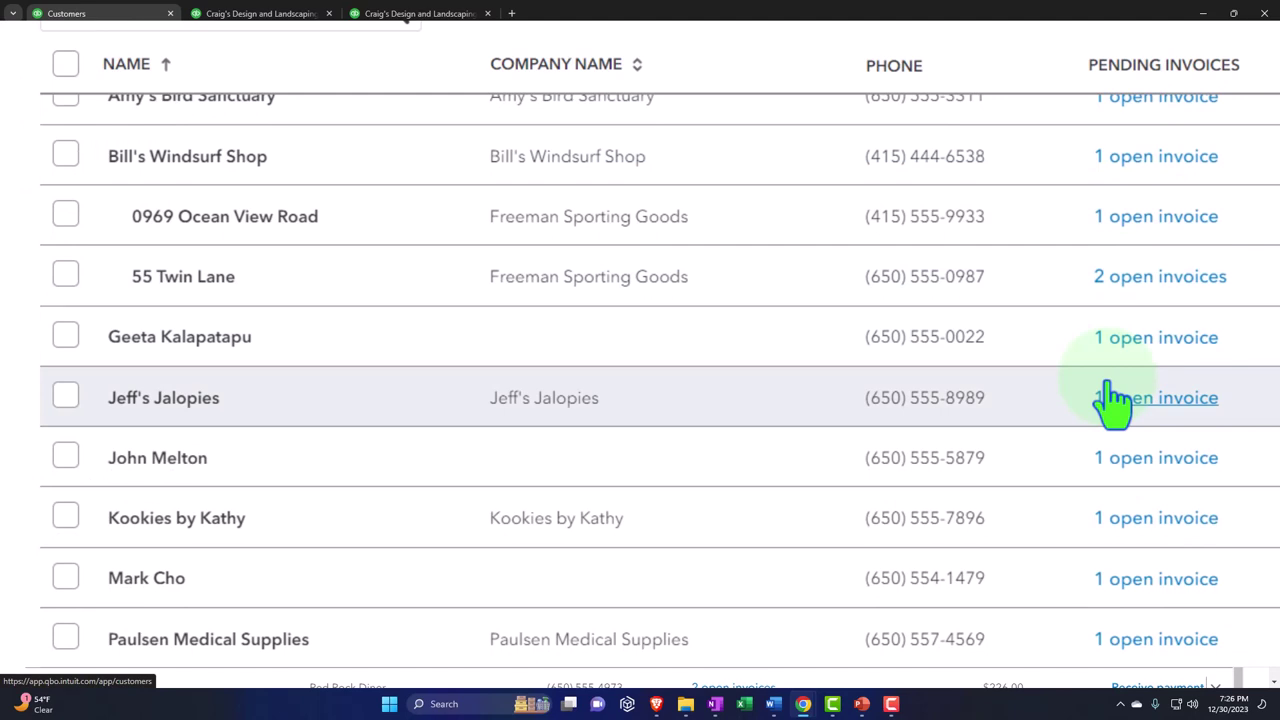
# Open the transaction list of the Freeman Sporting Goods sub-customer with two open invoices and dismiss the guided tour.
pyautogui.click(203, 279)
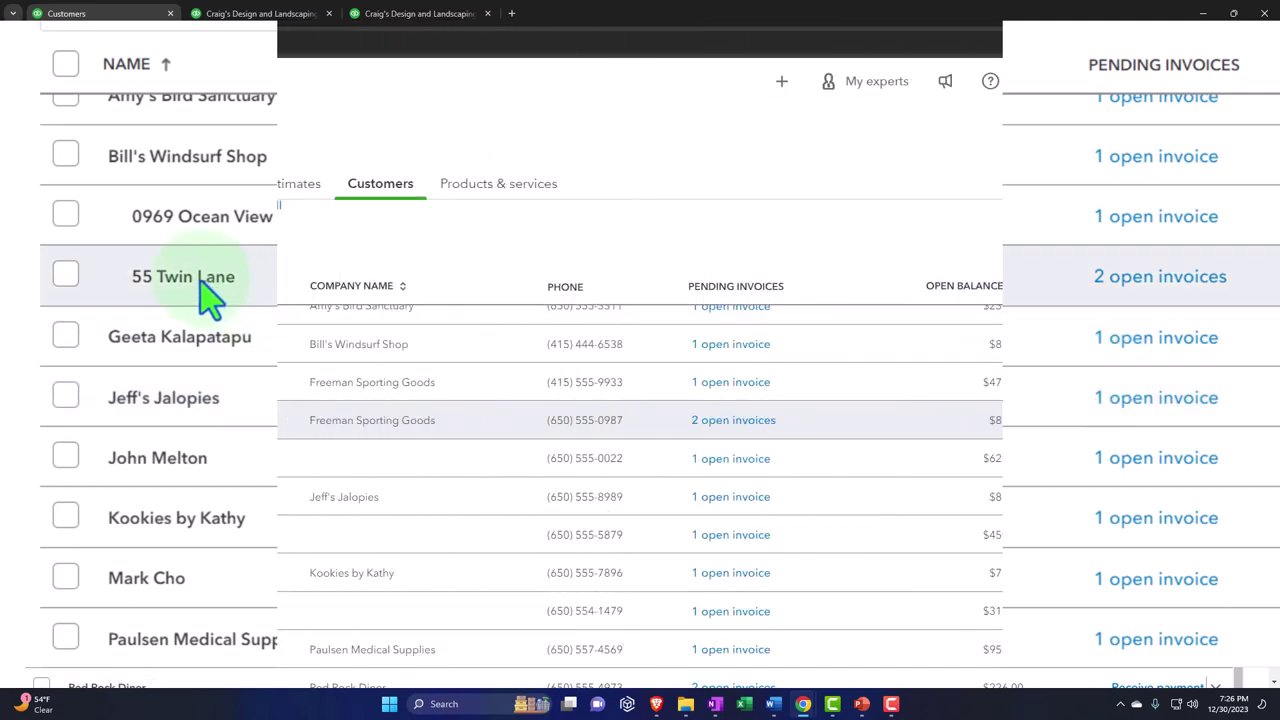
pyautogui.click(136, 420)
pyautogui.scroll(-2, 665, 466)
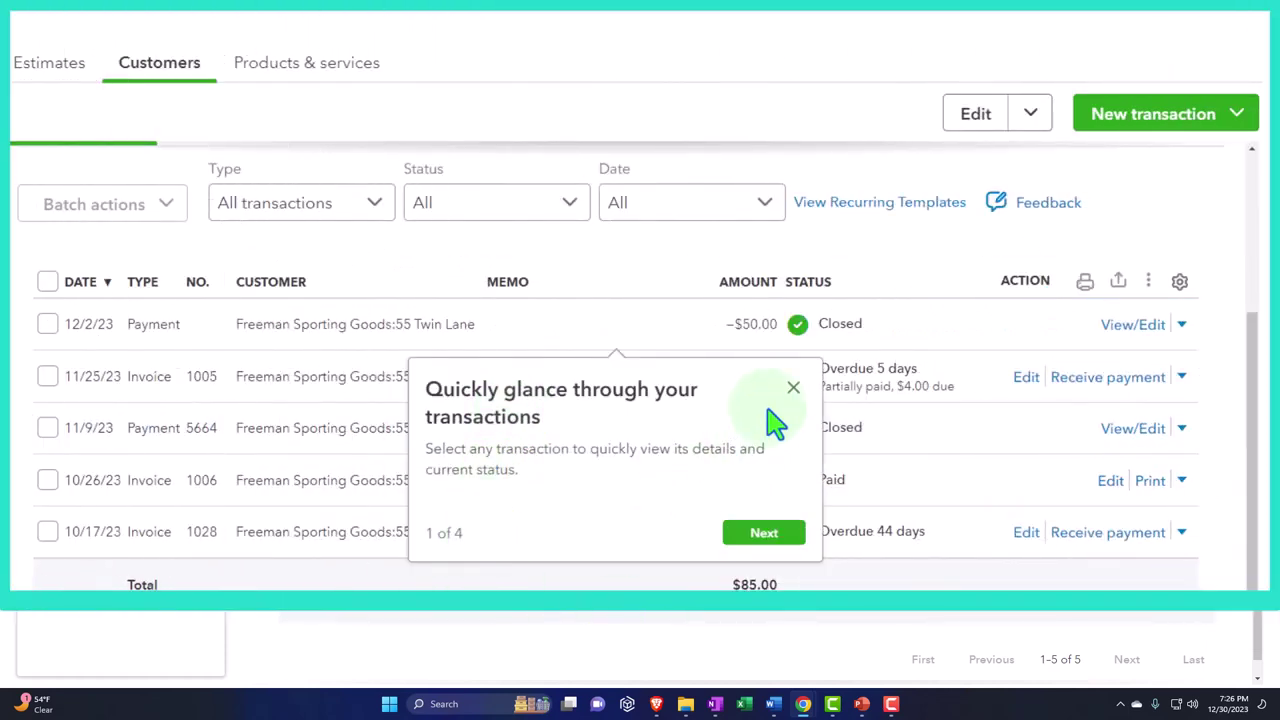
pyautogui.click(793, 388)
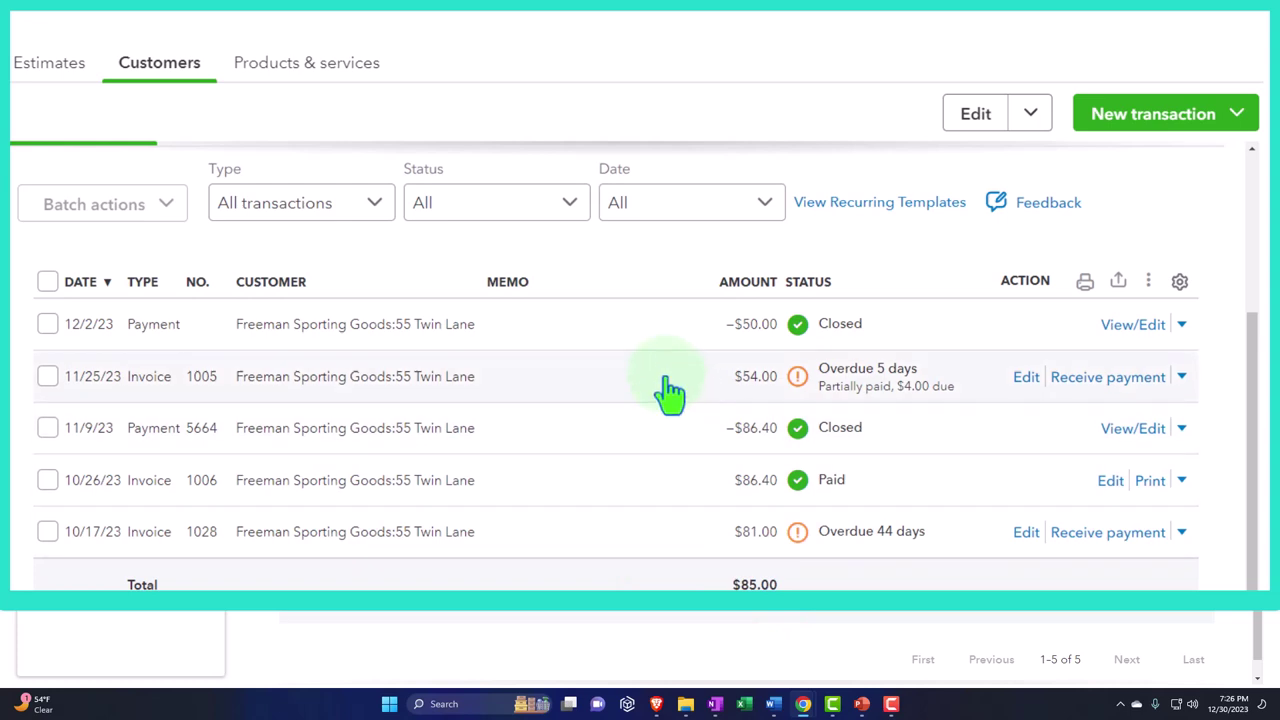
# Preview the payment reminder email for the partially paid invoice dated 11/25/23, and close it without sending.
pyautogui.click(1181, 379)
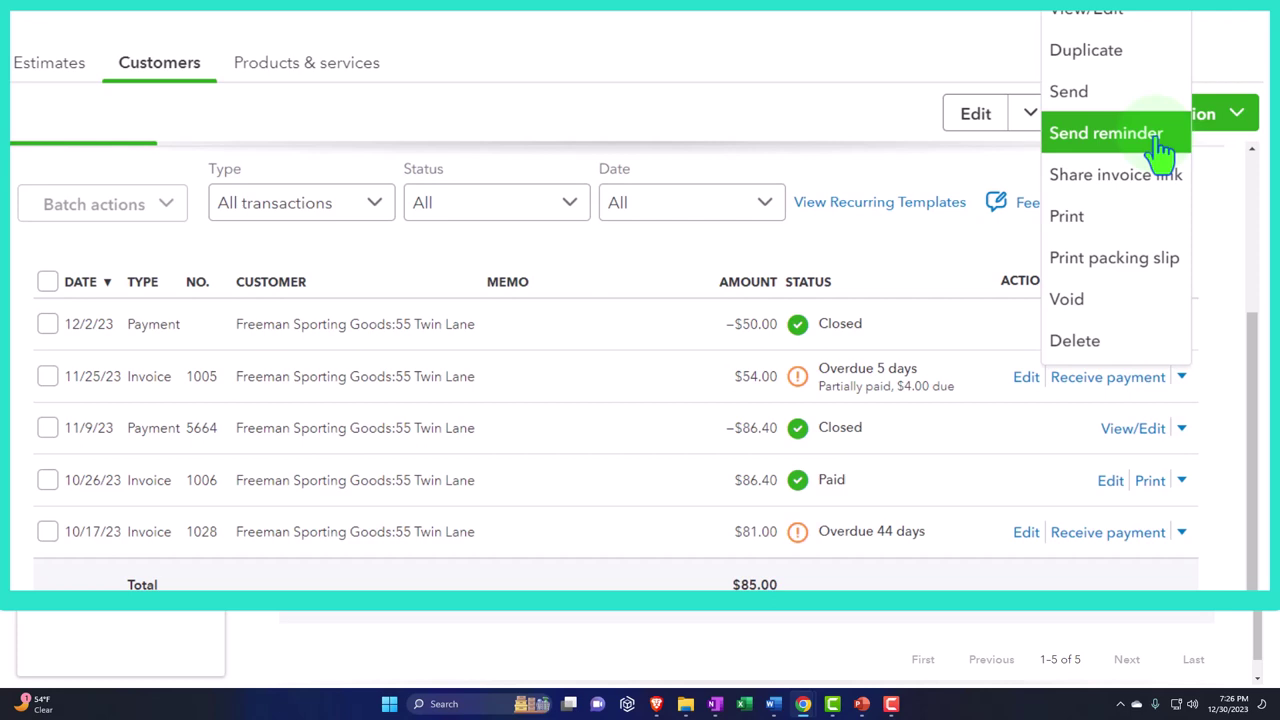
pyautogui.click(1160, 152)
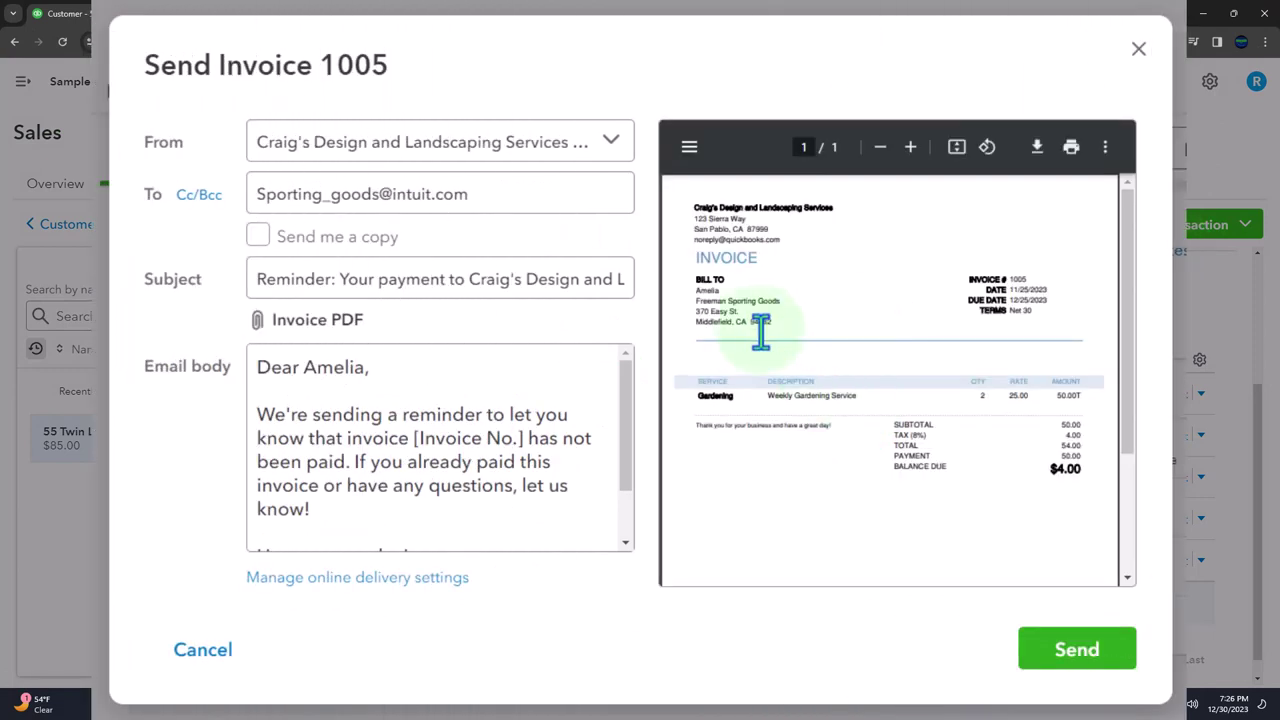
pyautogui.click(540, 450)
pyautogui.click(535, 208)
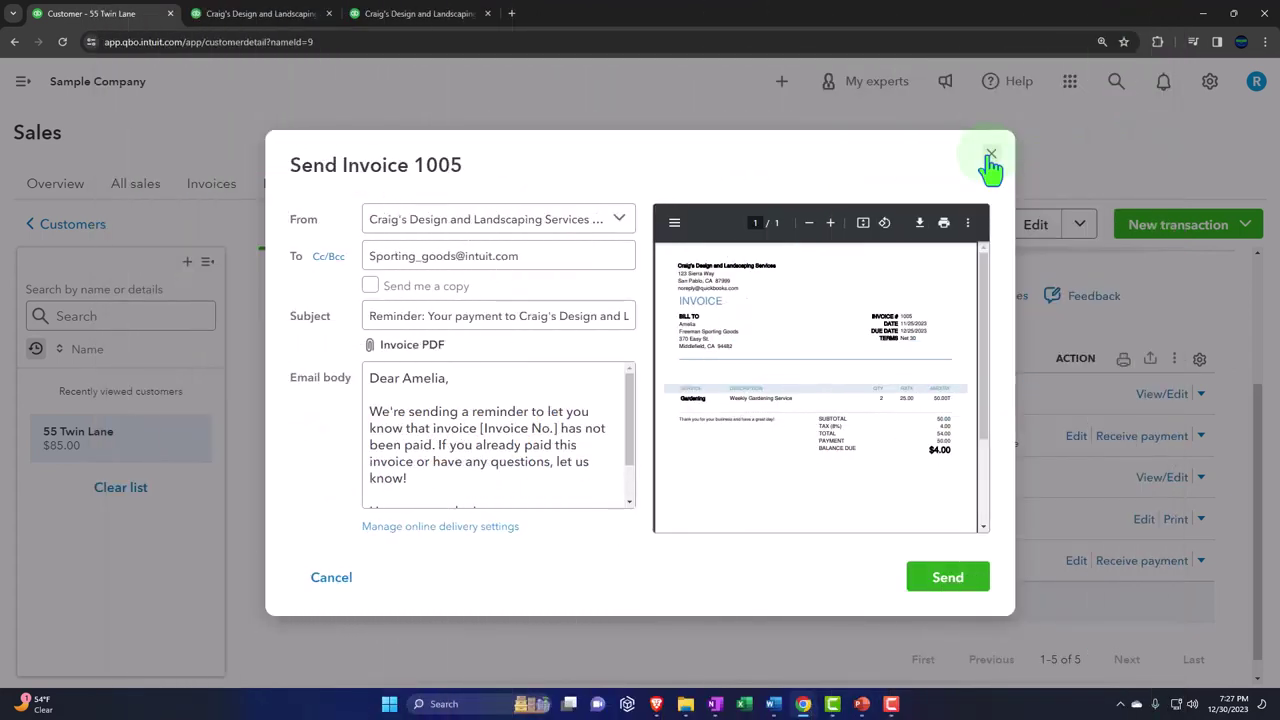
pyautogui.click(990, 158)
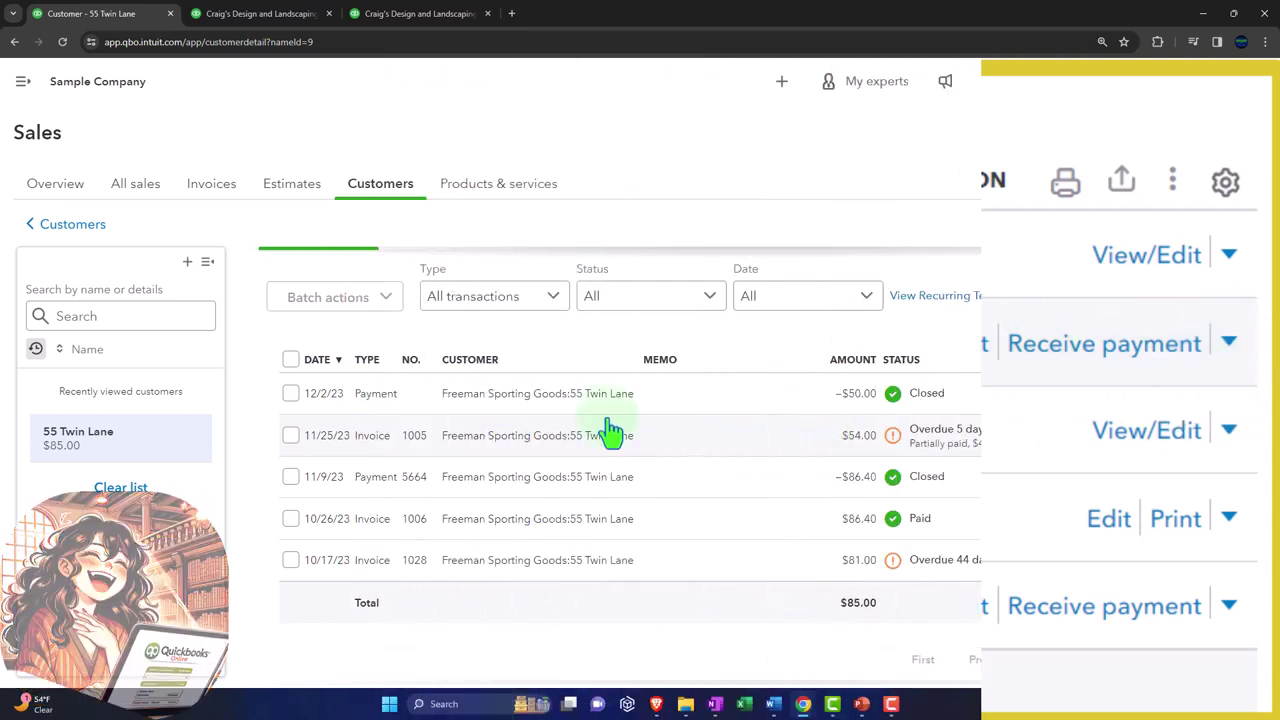
# Return from the customer's transactions to the full customer list.
pyautogui.click(86, 234)
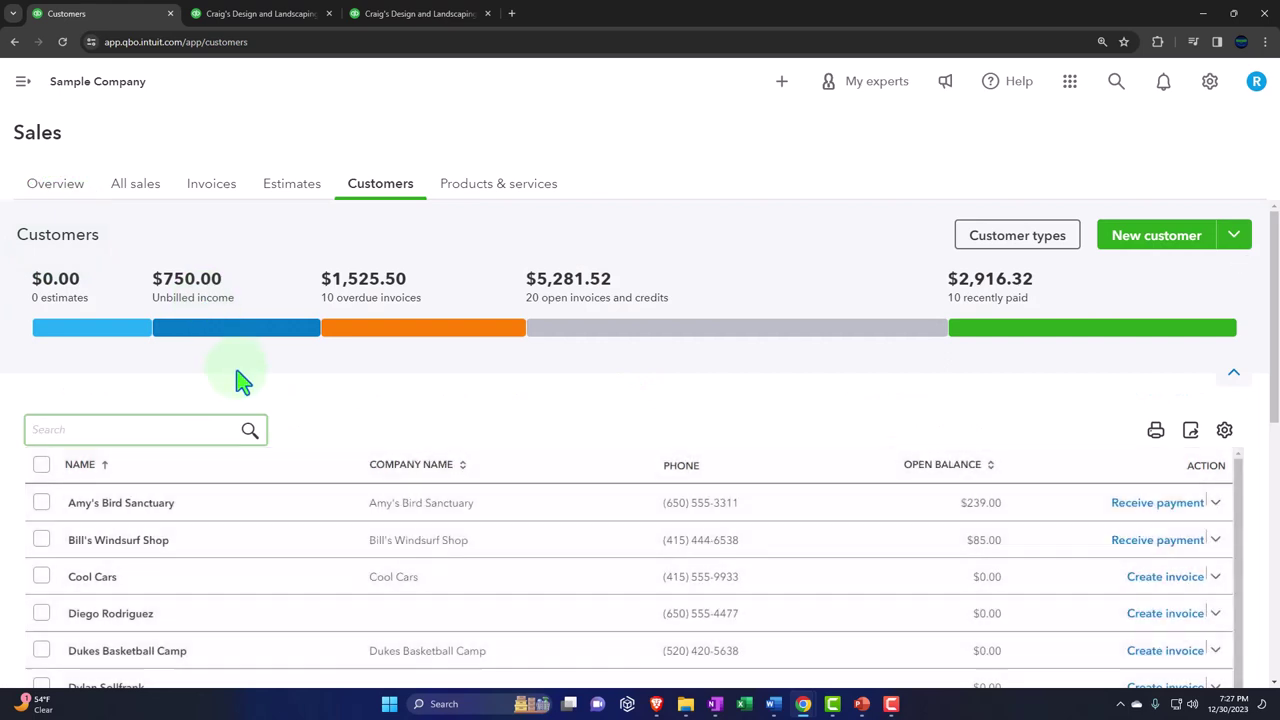
pyautogui.scroll(-2, 240, 380)
pyautogui.scroll(1, 240, 380)
pyautogui.scroll(1, 243, 380)
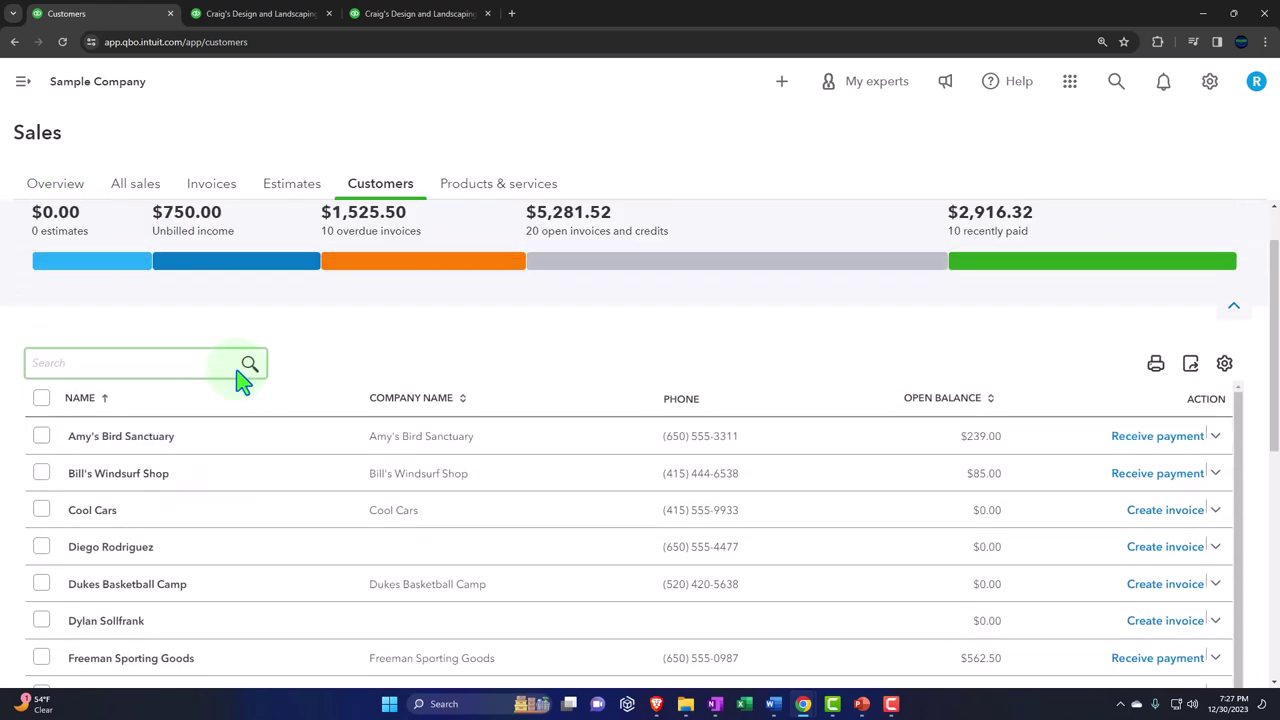
pyautogui.scroll(1, 240, 375)
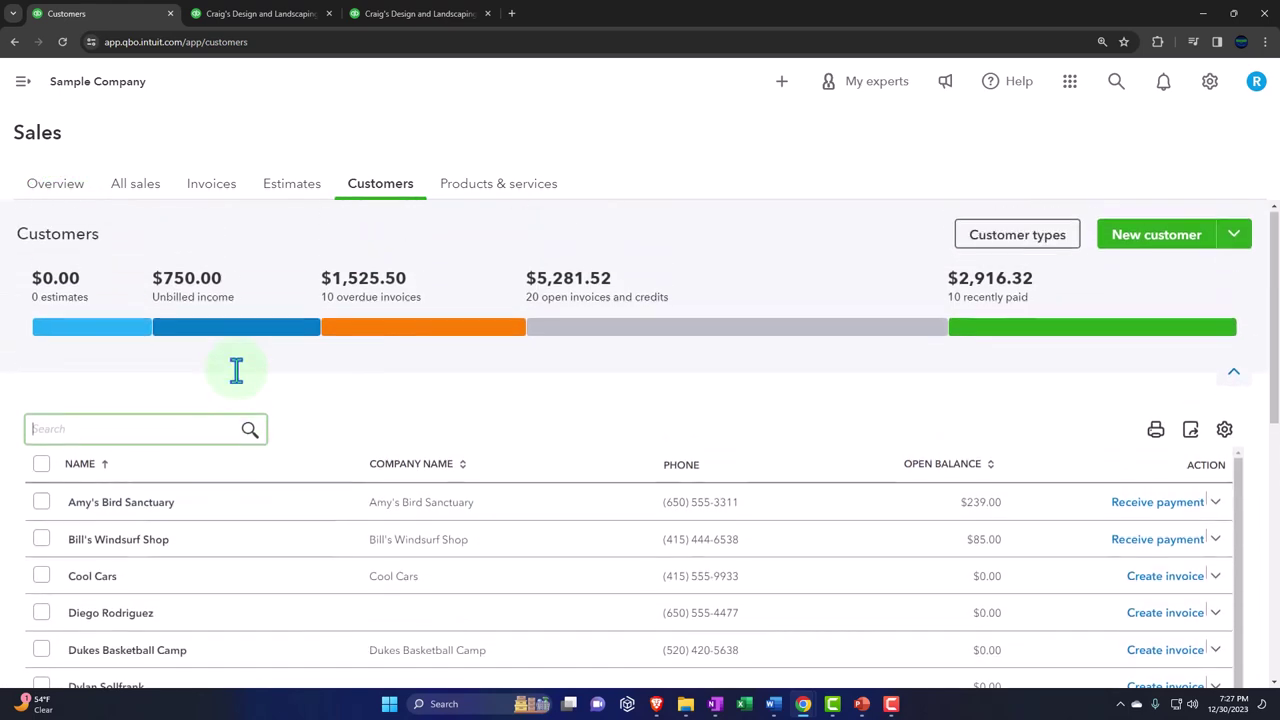
# Filter the customer list to open invoices and credits and select all listed customers.
pyautogui.click(628, 328)
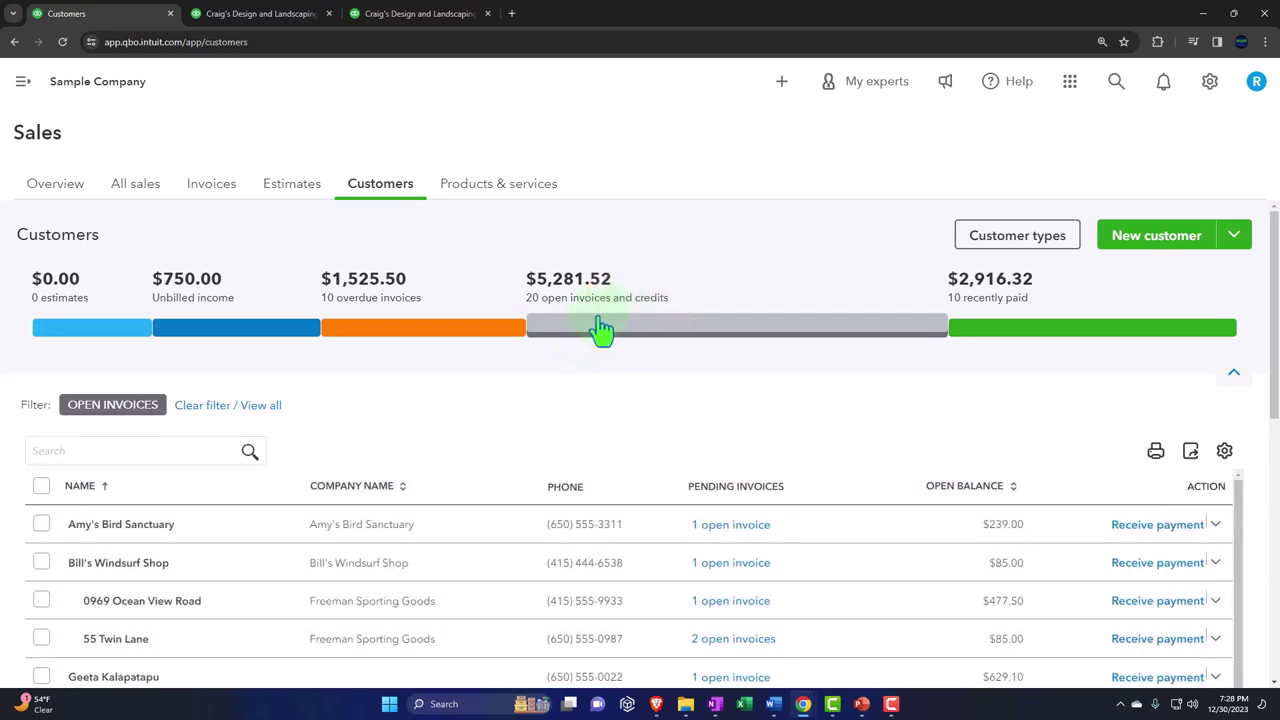
pyautogui.scroll(-3, 640, 430)
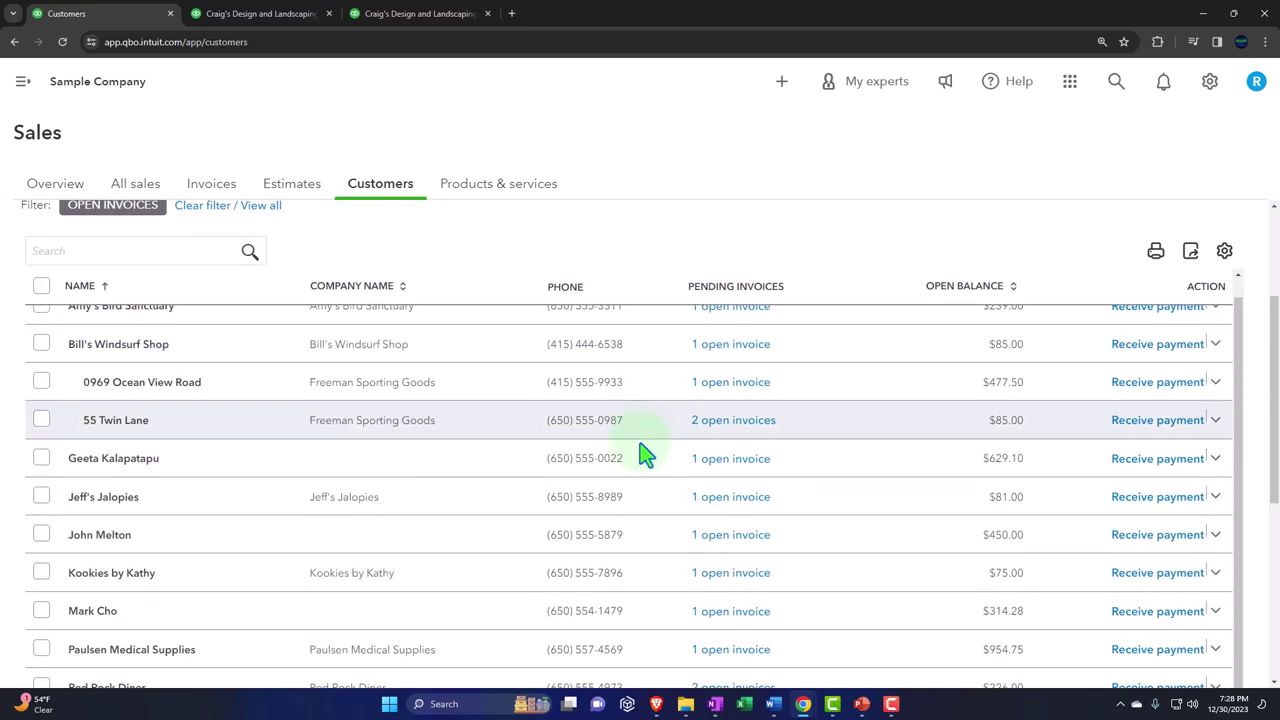
pyautogui.scroll(1, 640, 565)
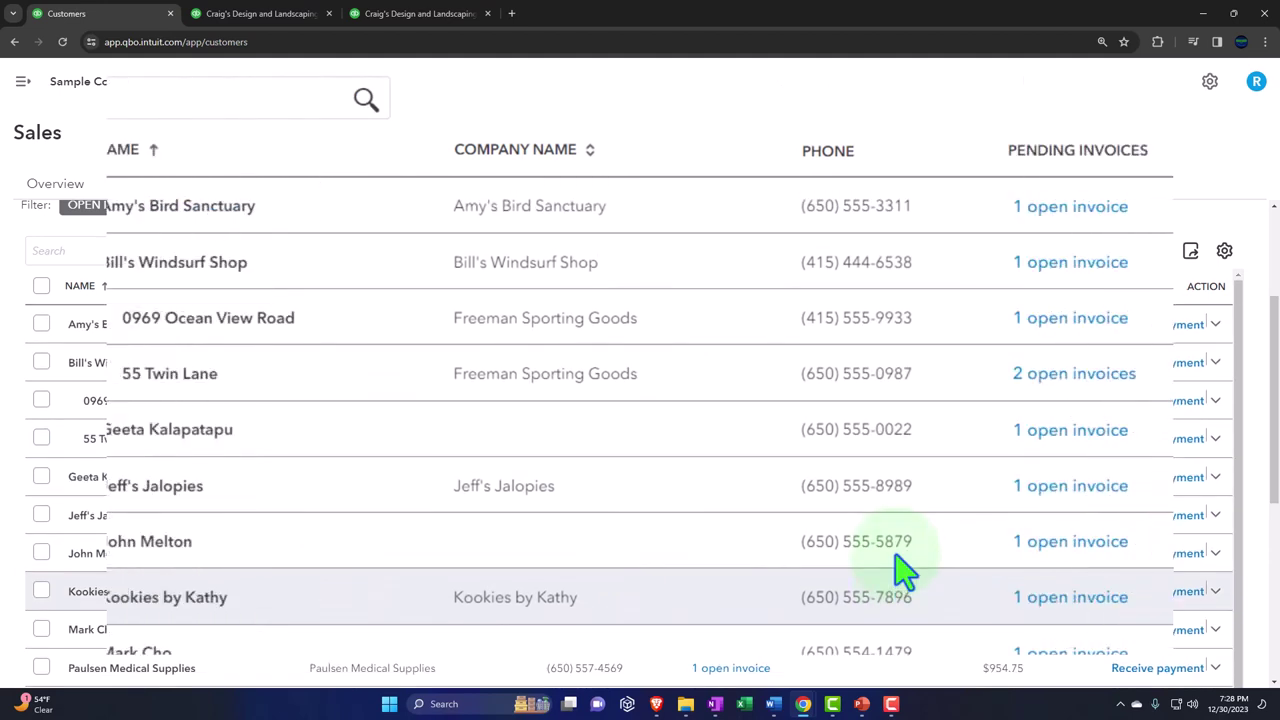
pyautogui.scroll(1, 149, 480)
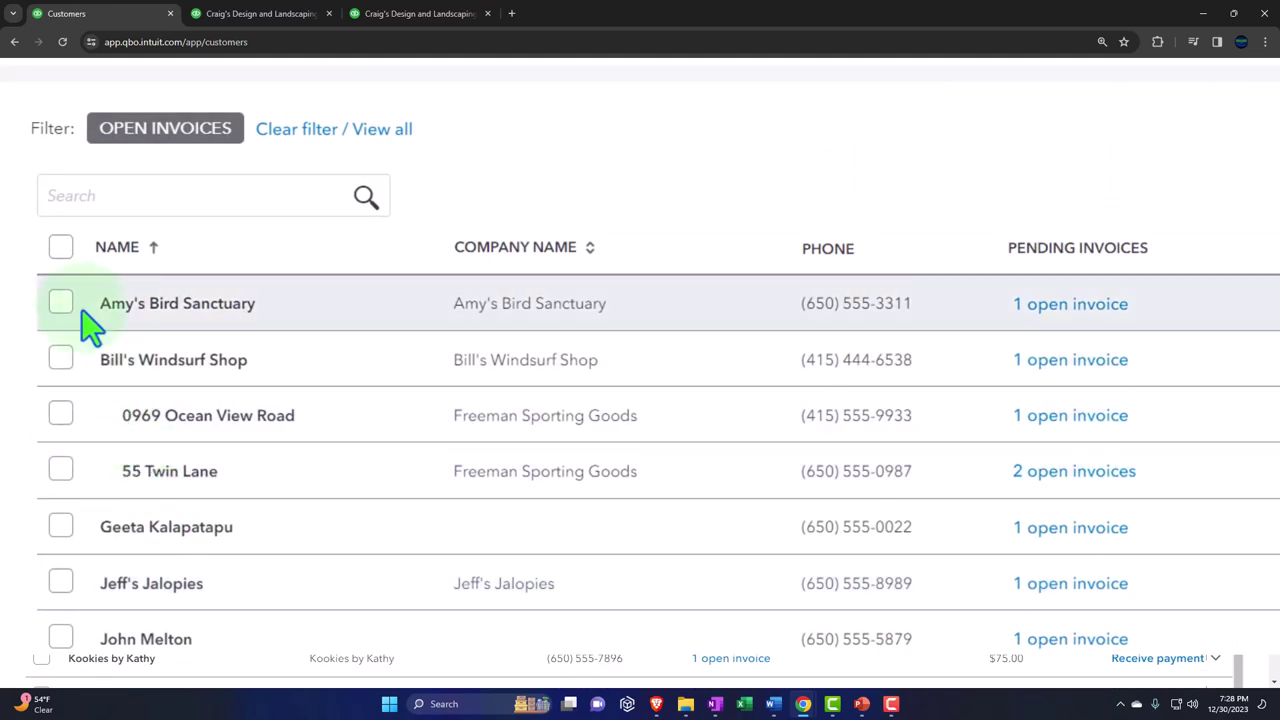
pyautogui.click(60, 247)
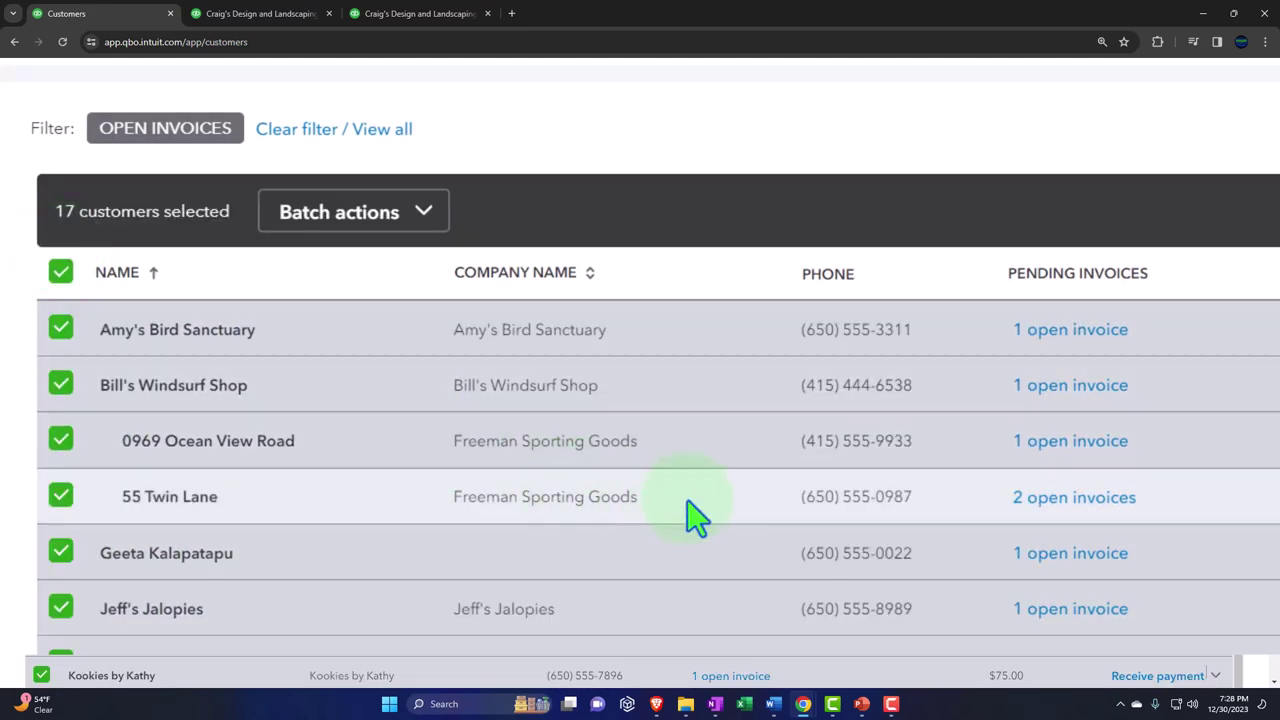
pyautogui.scroll(-5, 786, 550)
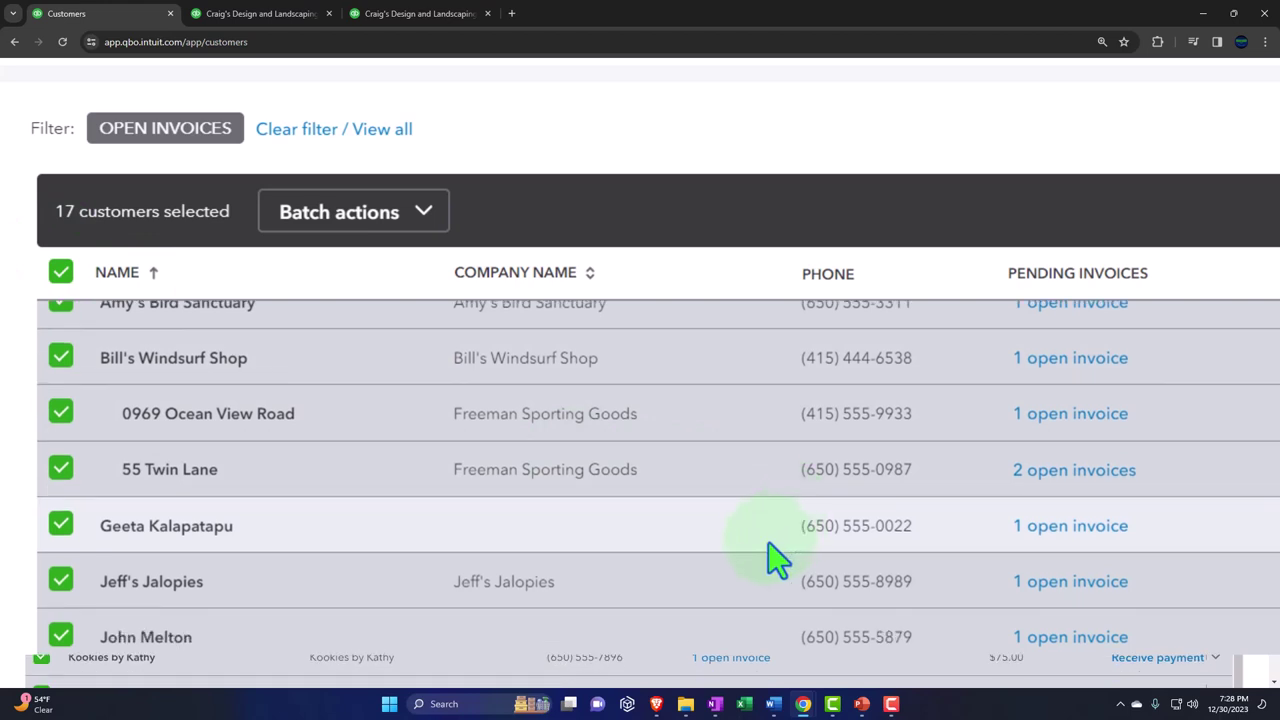
pyautogui.scroll(-2, 757, 557)
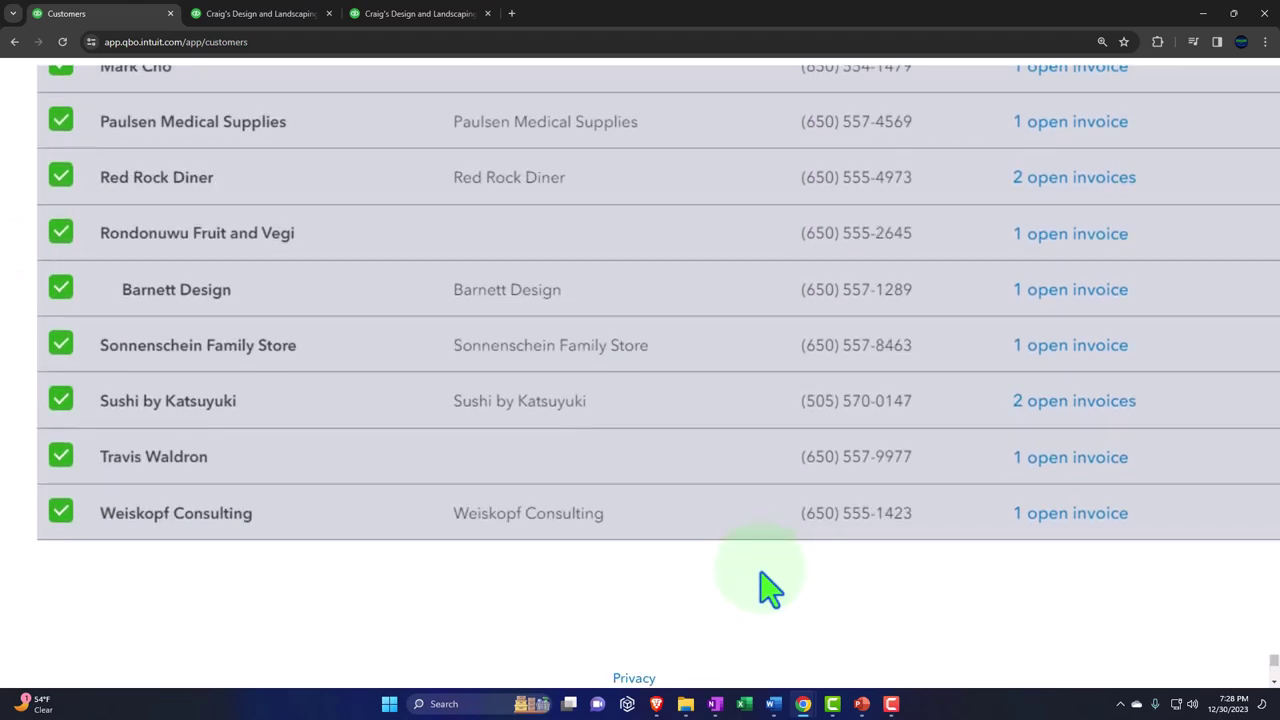
pyautogui.scroll(1, 770, 588)
pyautogui.scroll(7, 770, 588)
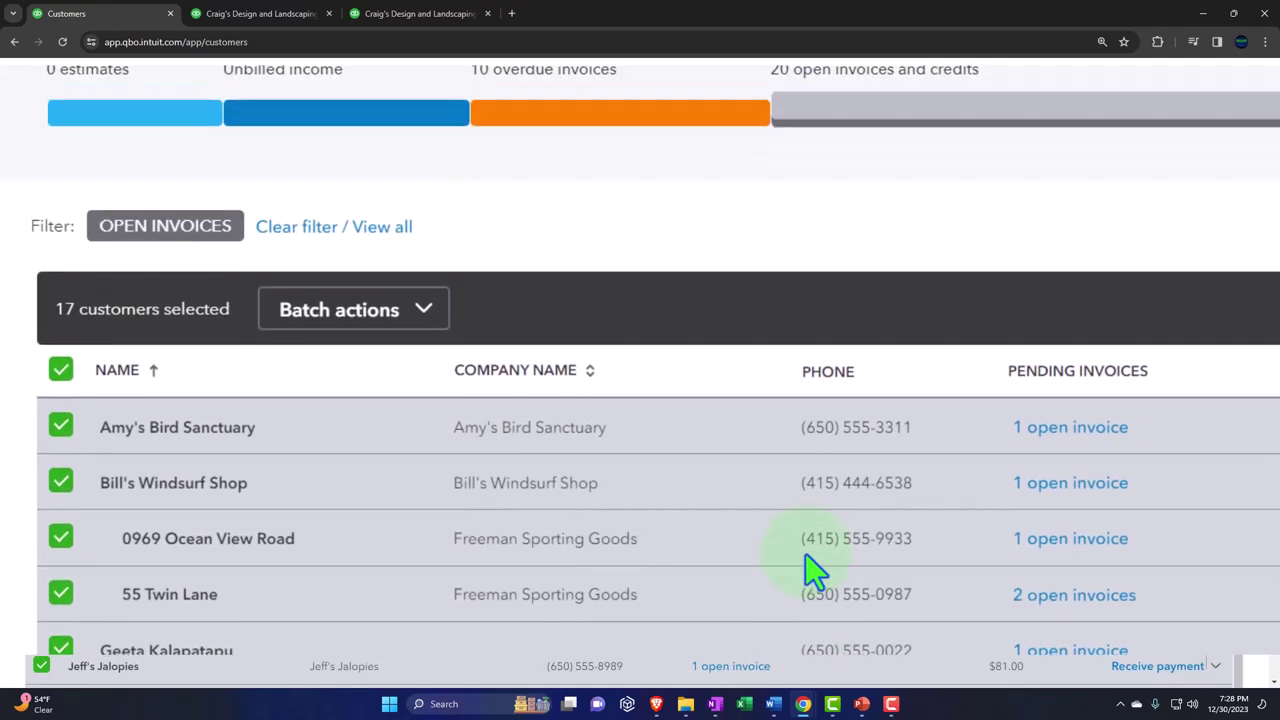
# Start a batch of statements for the selected customers and review the statement settings and recipients list.
pyautogui.click(424, 316)
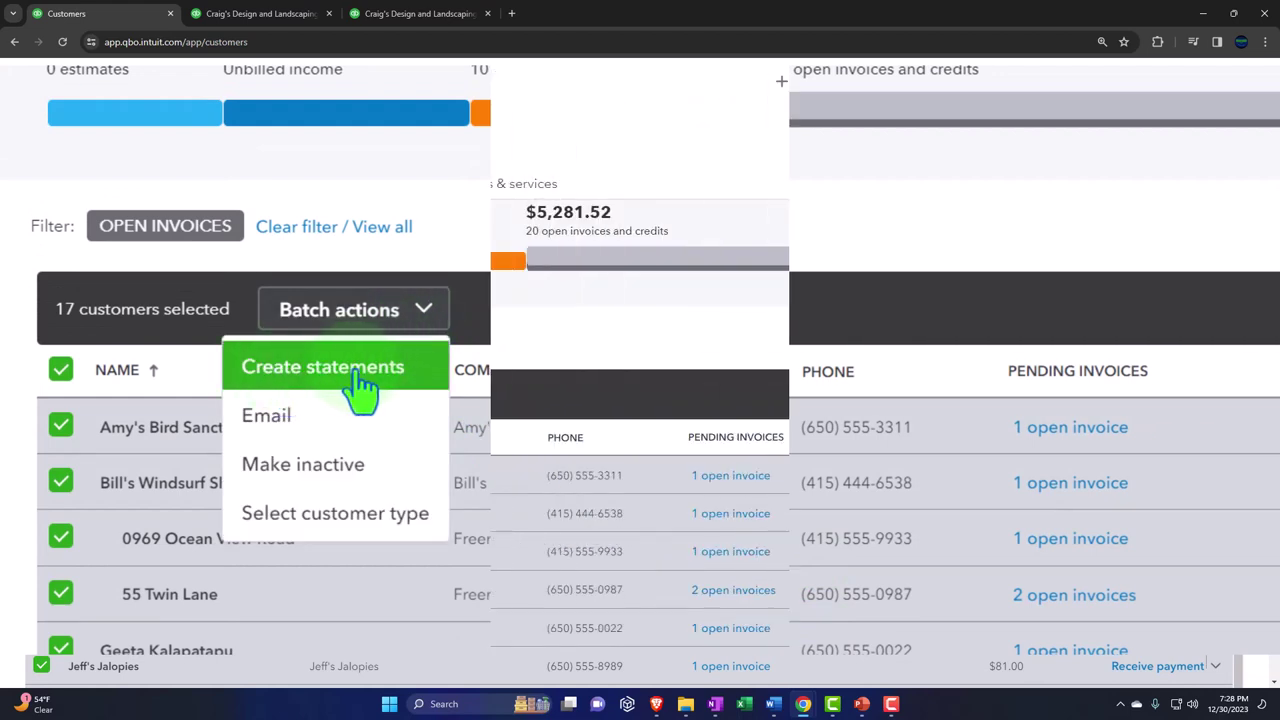
pyautogui.click(245, 445)
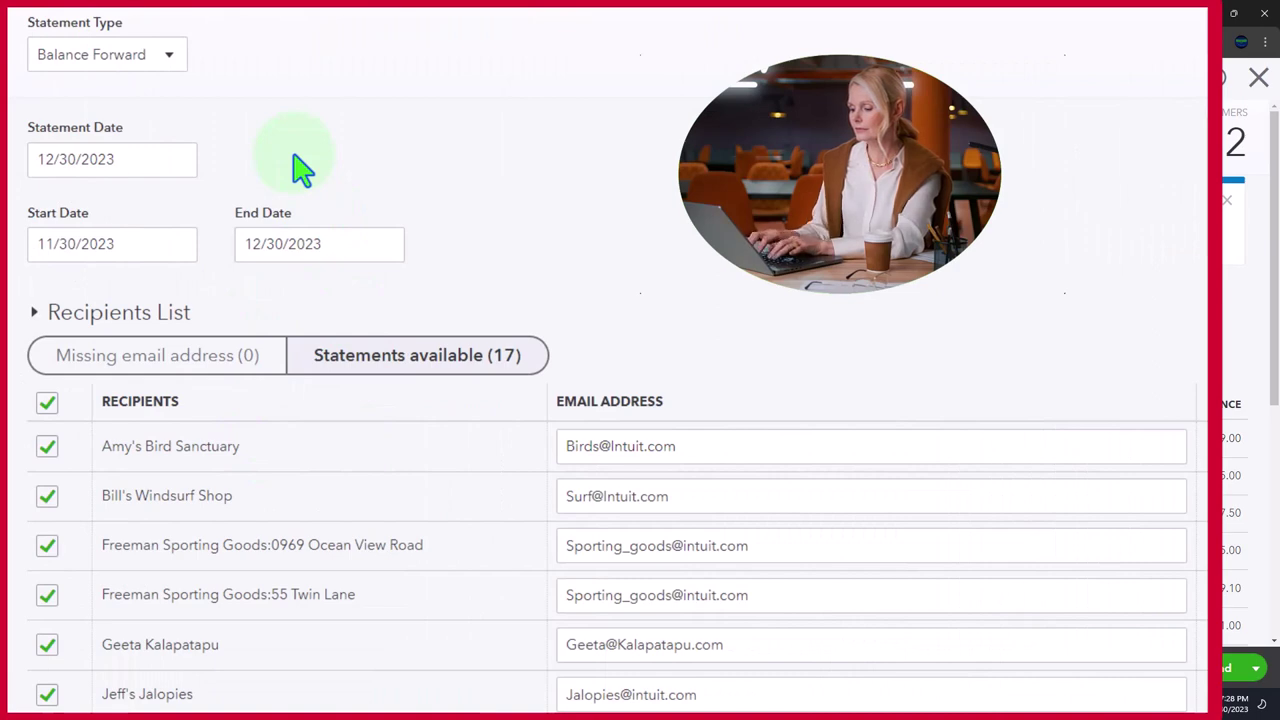
pyautogui.scroll(-2, 303, 172)
pyautogui.scroll(-5, 302, 330)
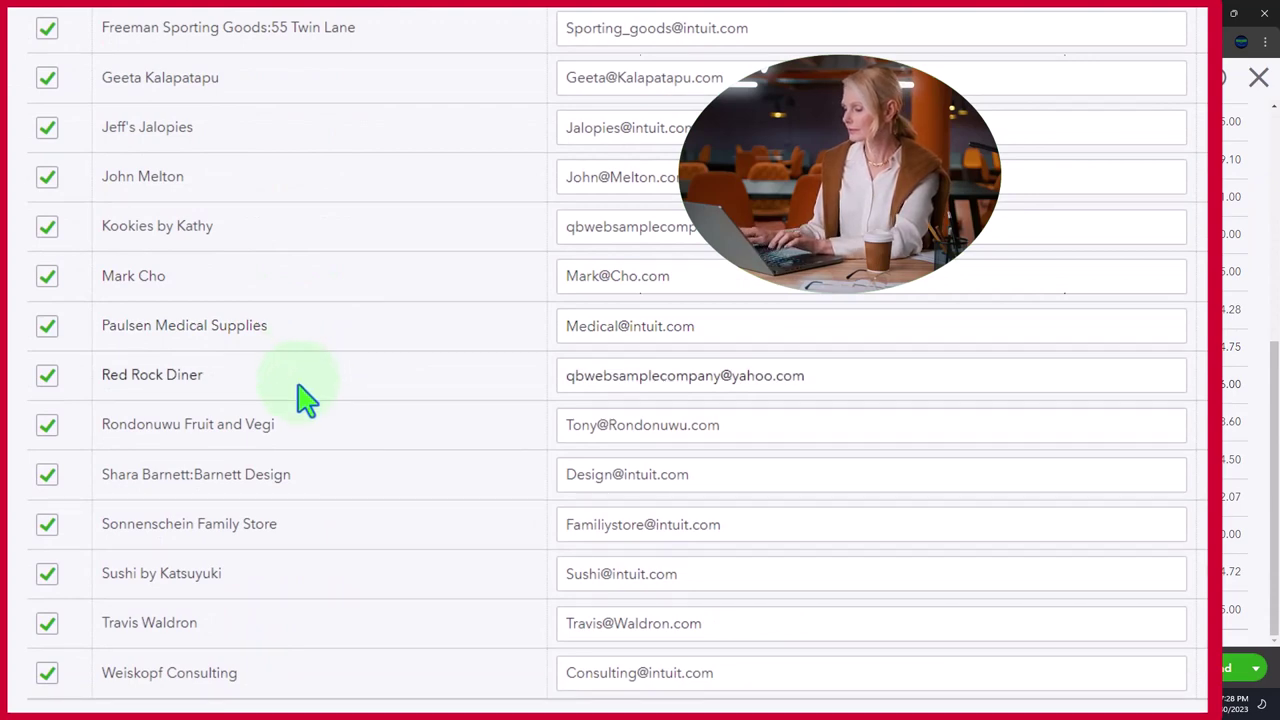
pyautogui.scroll(5, 305, 398)
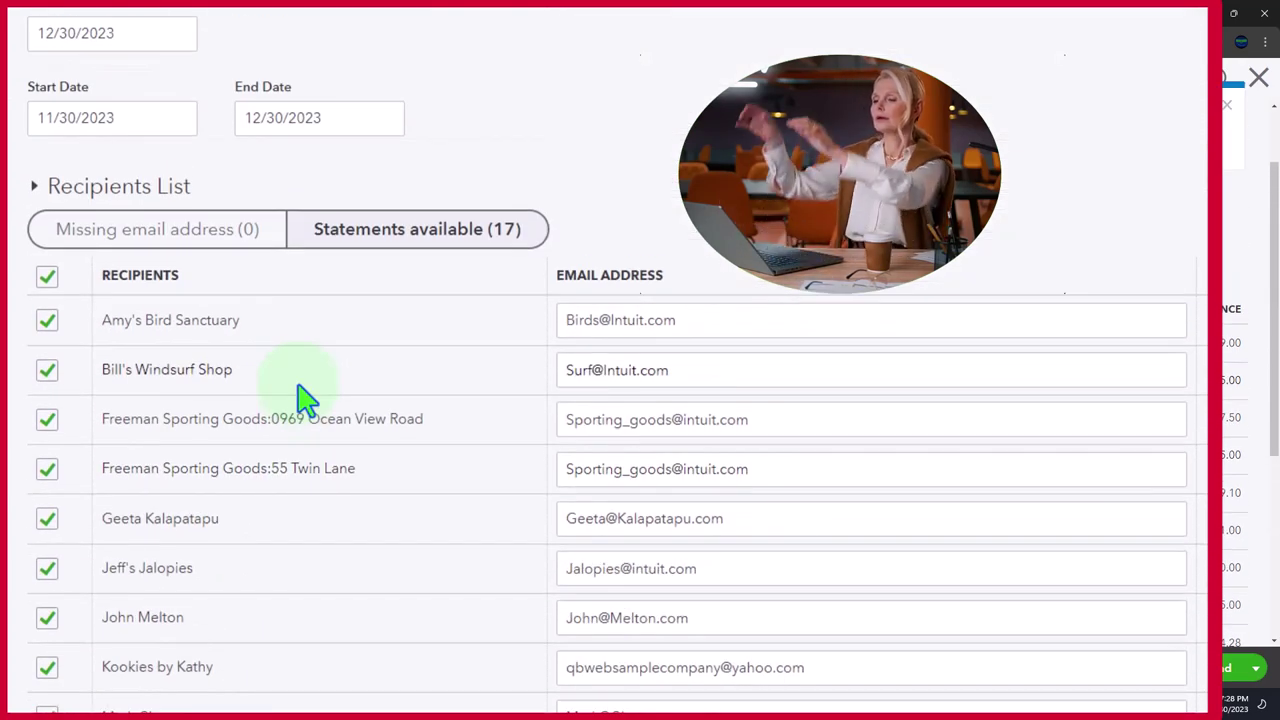
pyautogui.scroll(2, 305, 398)
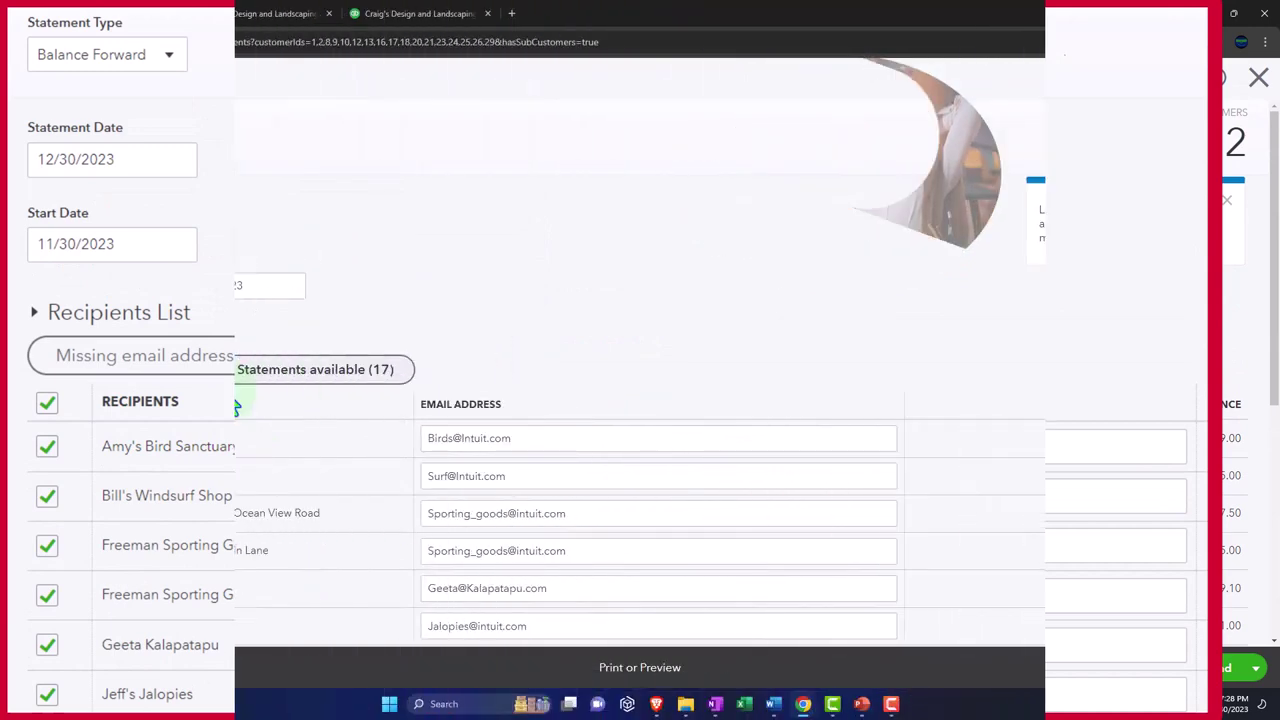
# Close the statement form without creating the statements and expand the navigation menu again.
pyautogui.click(1258, 78)
pyautogui.click(728, 397)
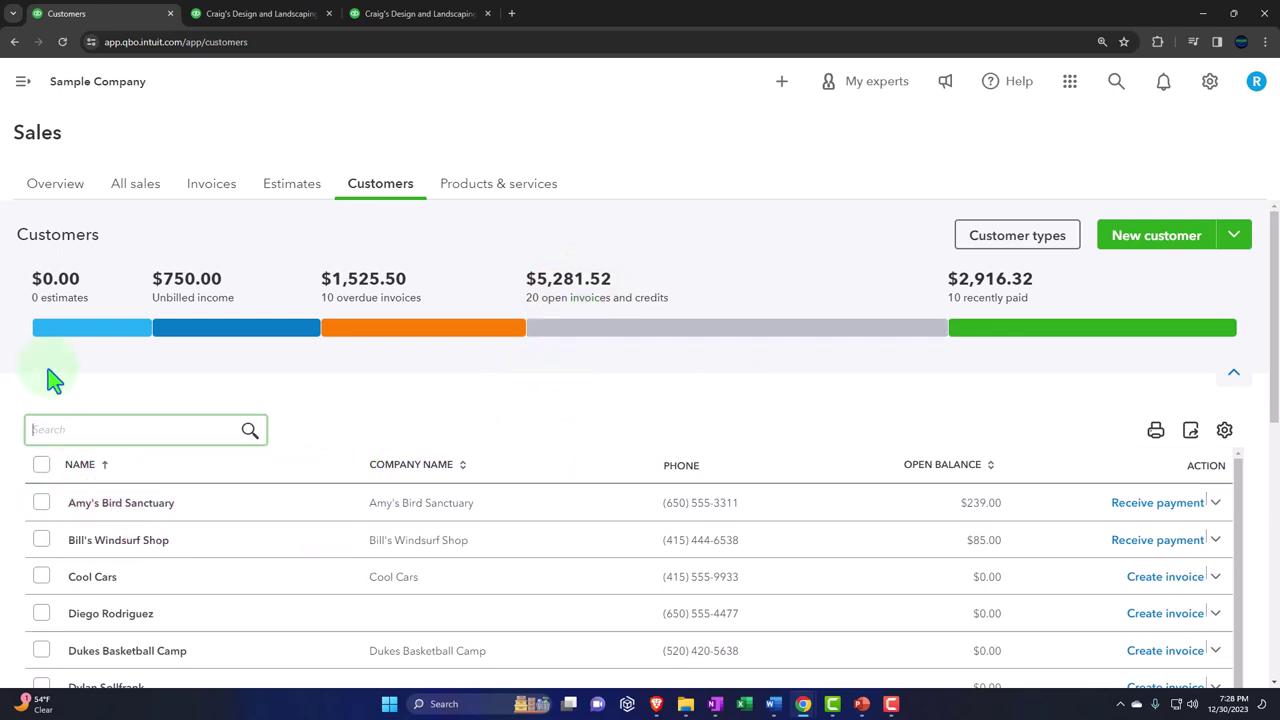
pyautogui.click(22, 83)
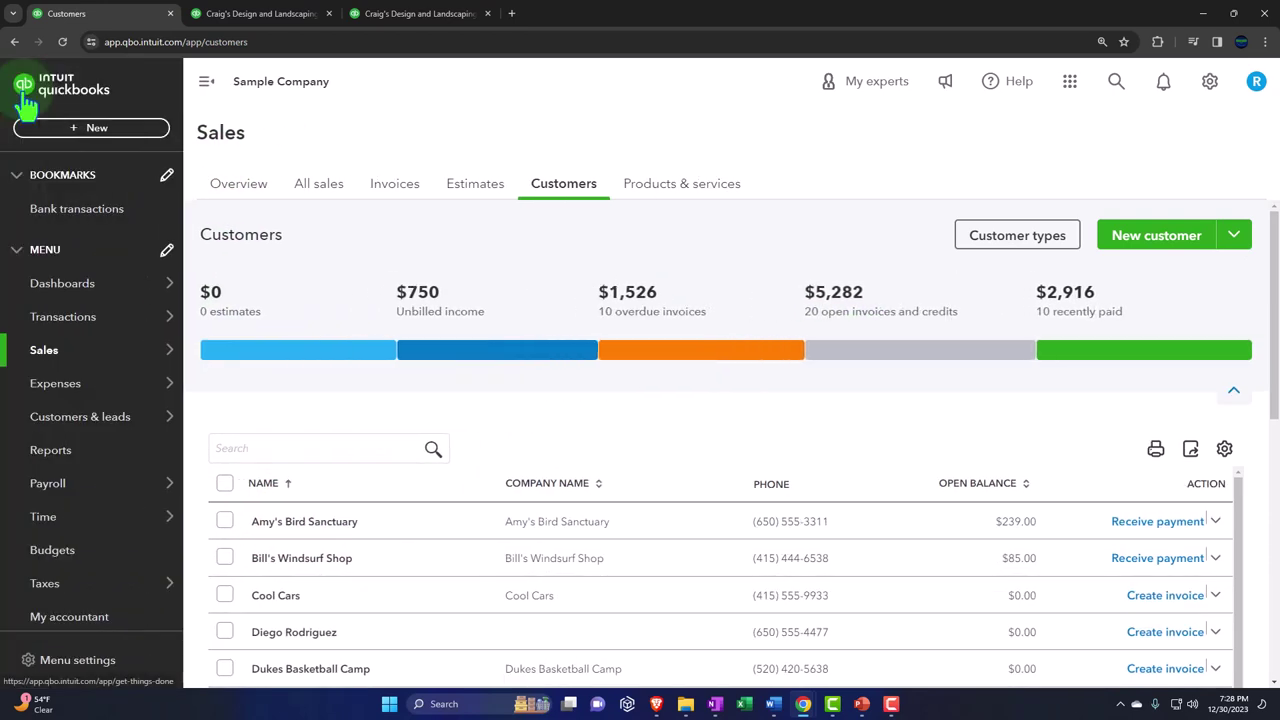
# Start a new customer statement and review the available statement types, keeping Balance Forward.
pyautogui.click(62, 138)
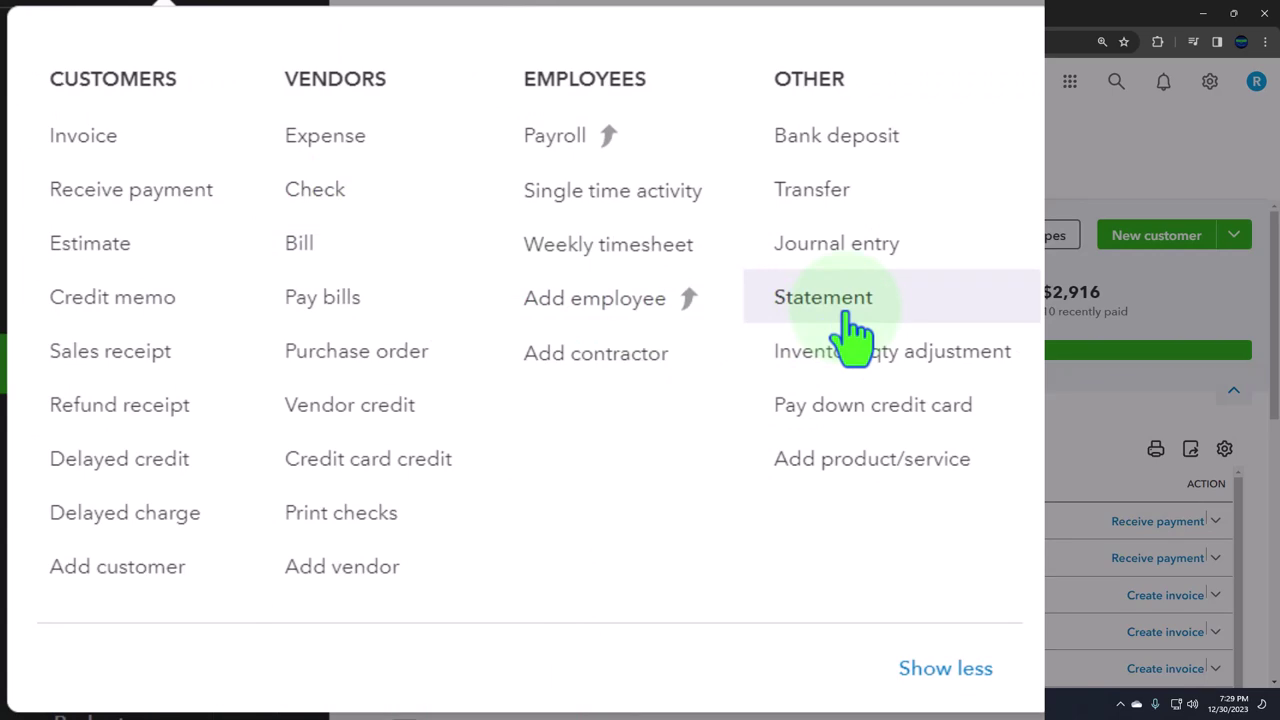
pyautogui.click(848, 314)
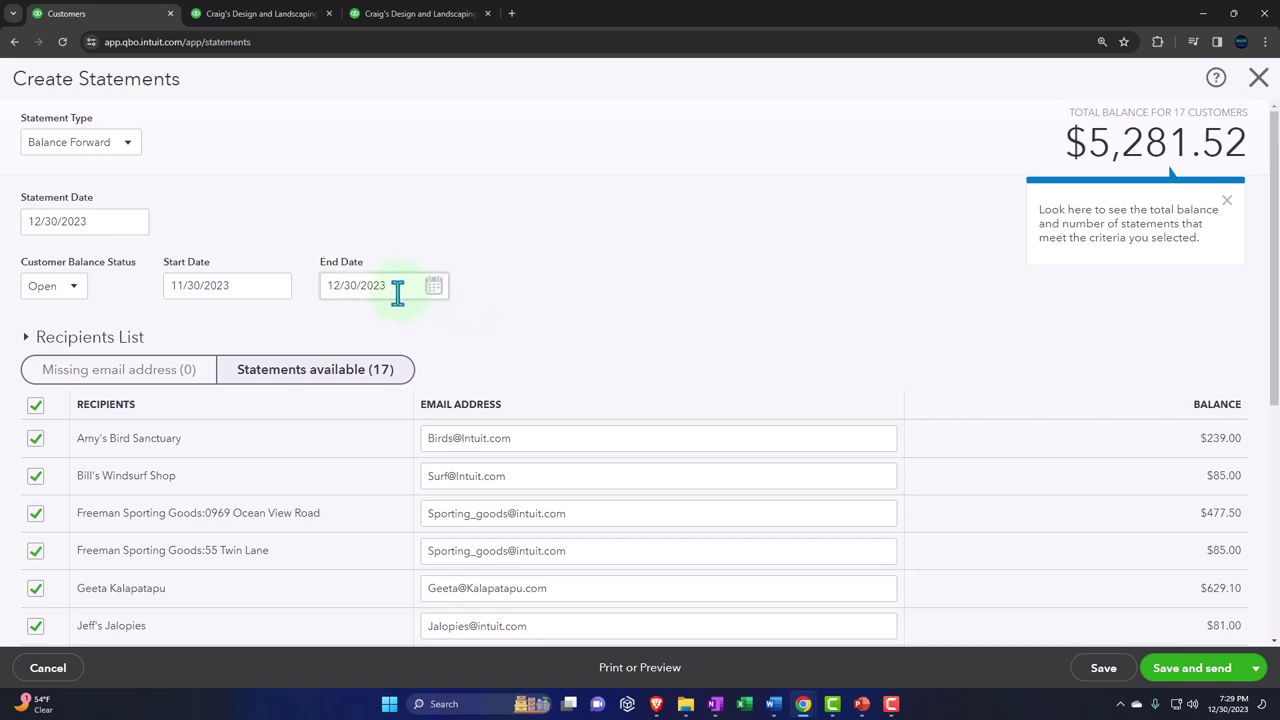
pyautogui.click(1227, 200)
pyautogui.click(130, 145)
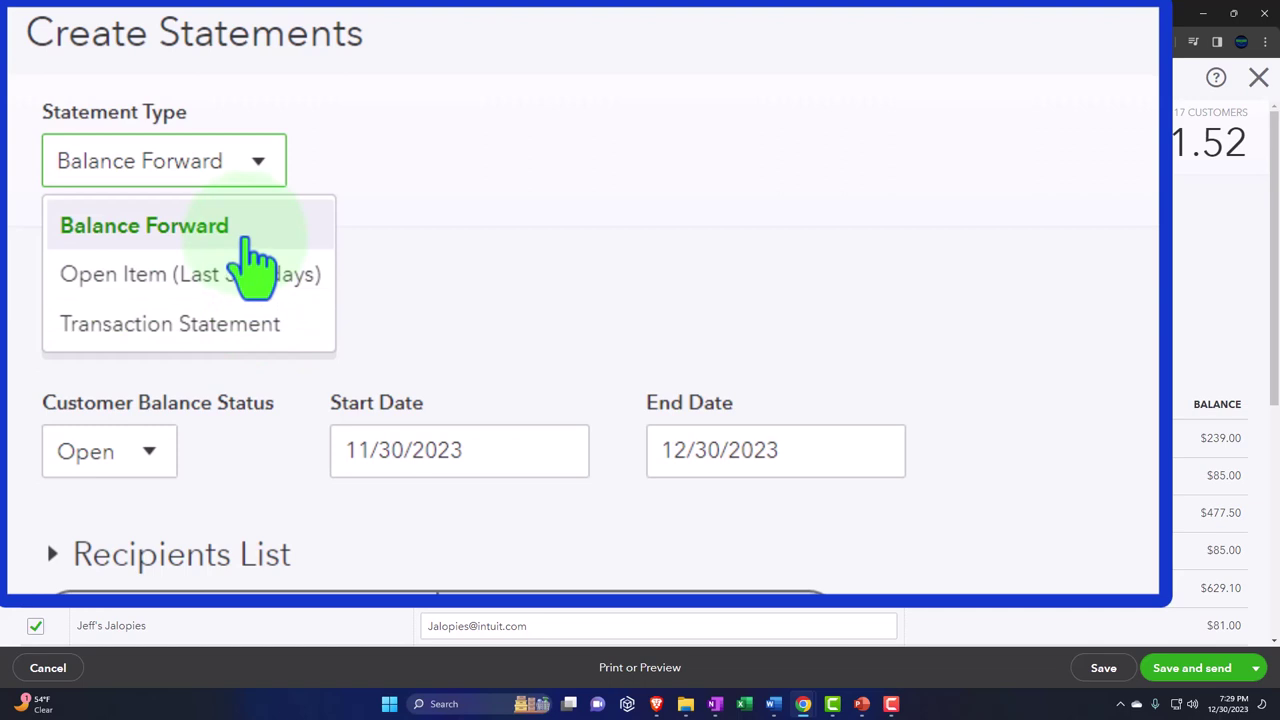
pyautogui.click(485, 203)
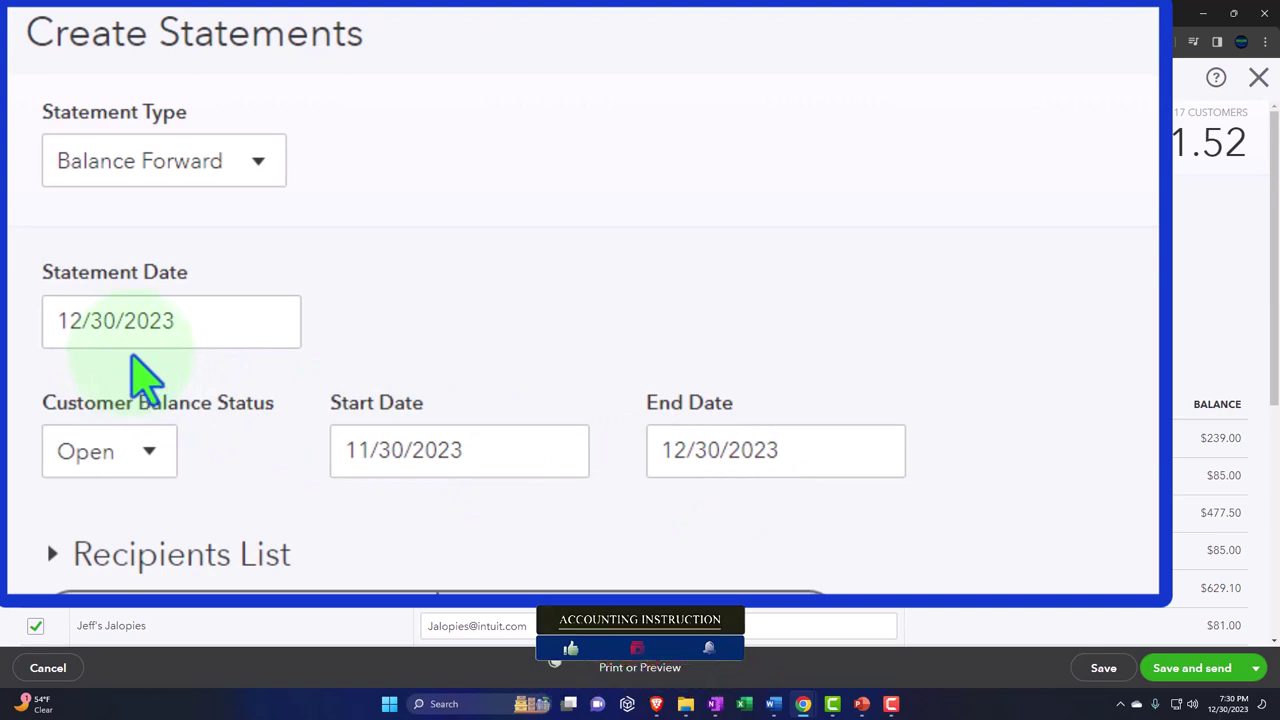
# Set the customer balance status to All, apply it and look through the resulting recipients list.
pyautogui.click(150, 460)
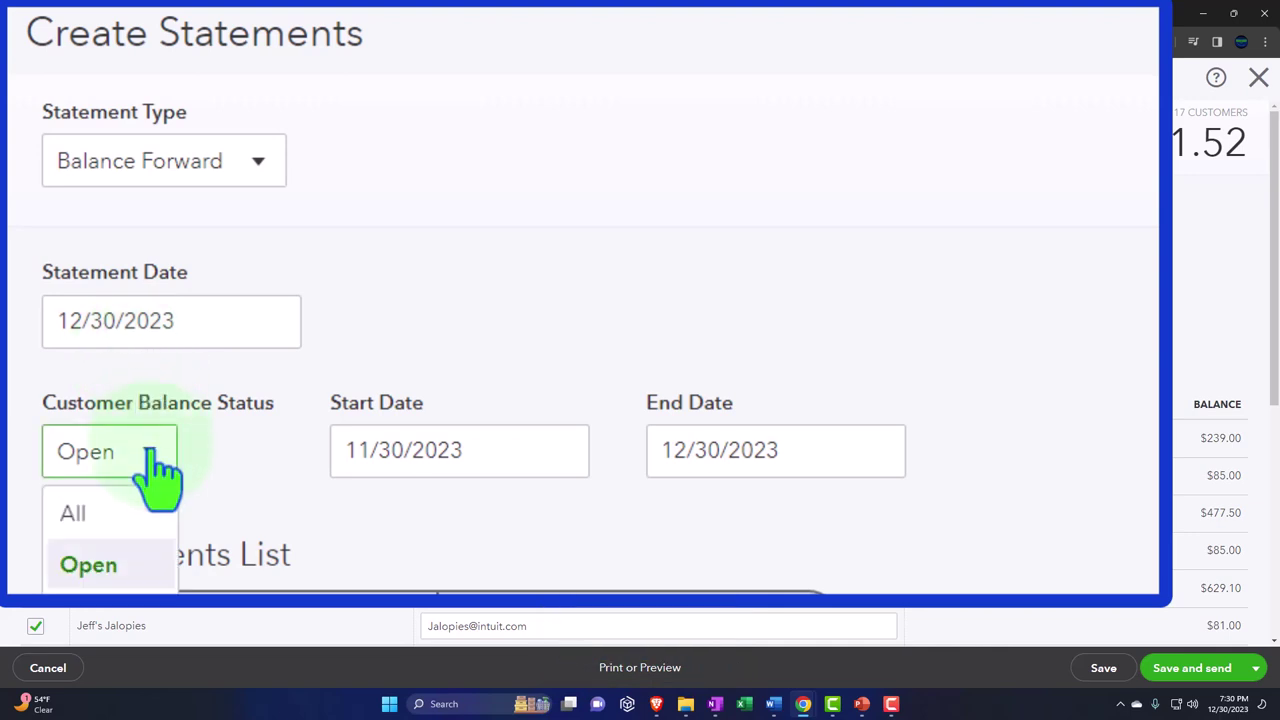
pyautogui.click(125, 515)
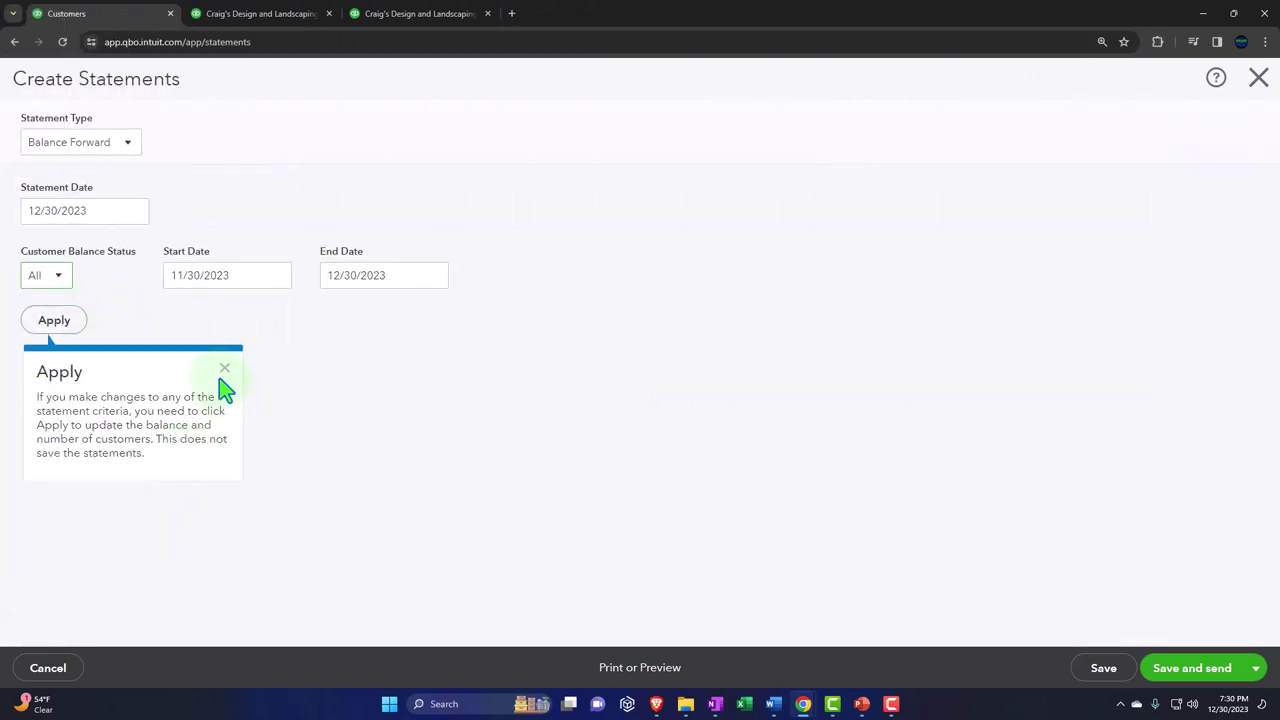
pyautogui.click(225, 370)
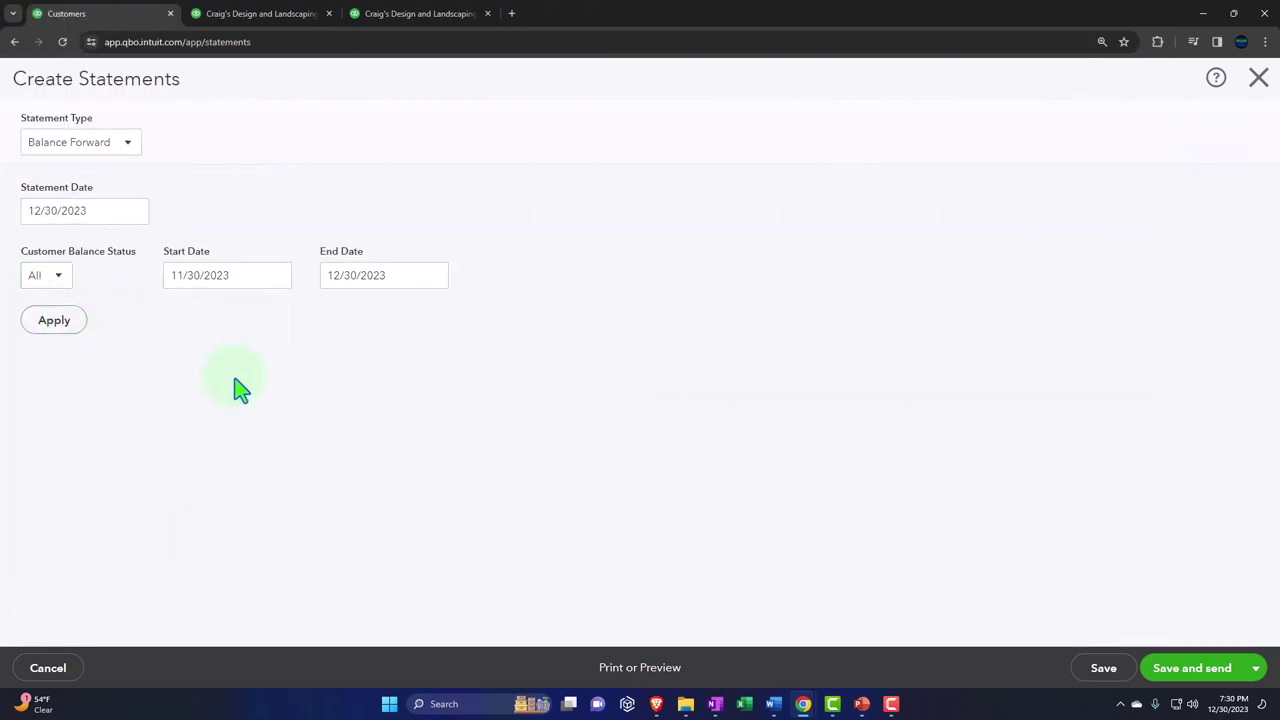
pyautogui.click(56, 324)
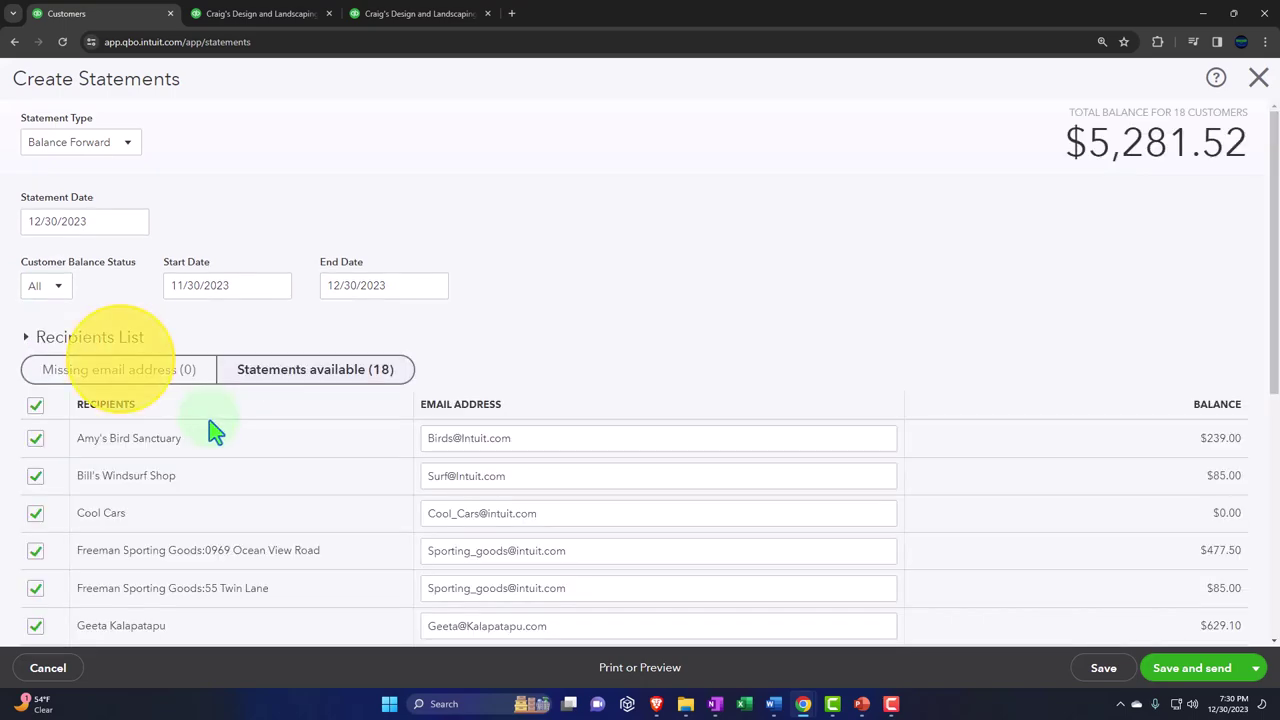
pyautogui.scroll(-5, 206, 430)
pyautogui.scroll(5, 220, 445)
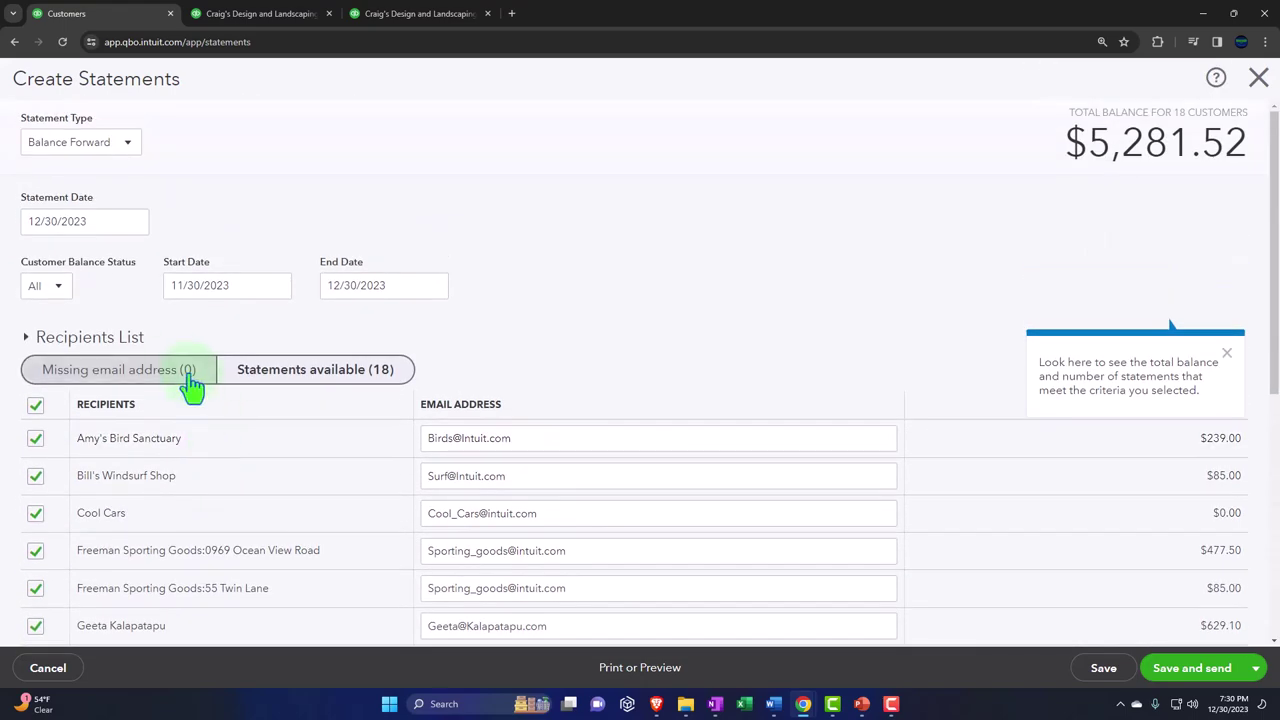
# Set the customer balance status to Open and apply it to the recipients list.
pyautogui.click(59, 287)
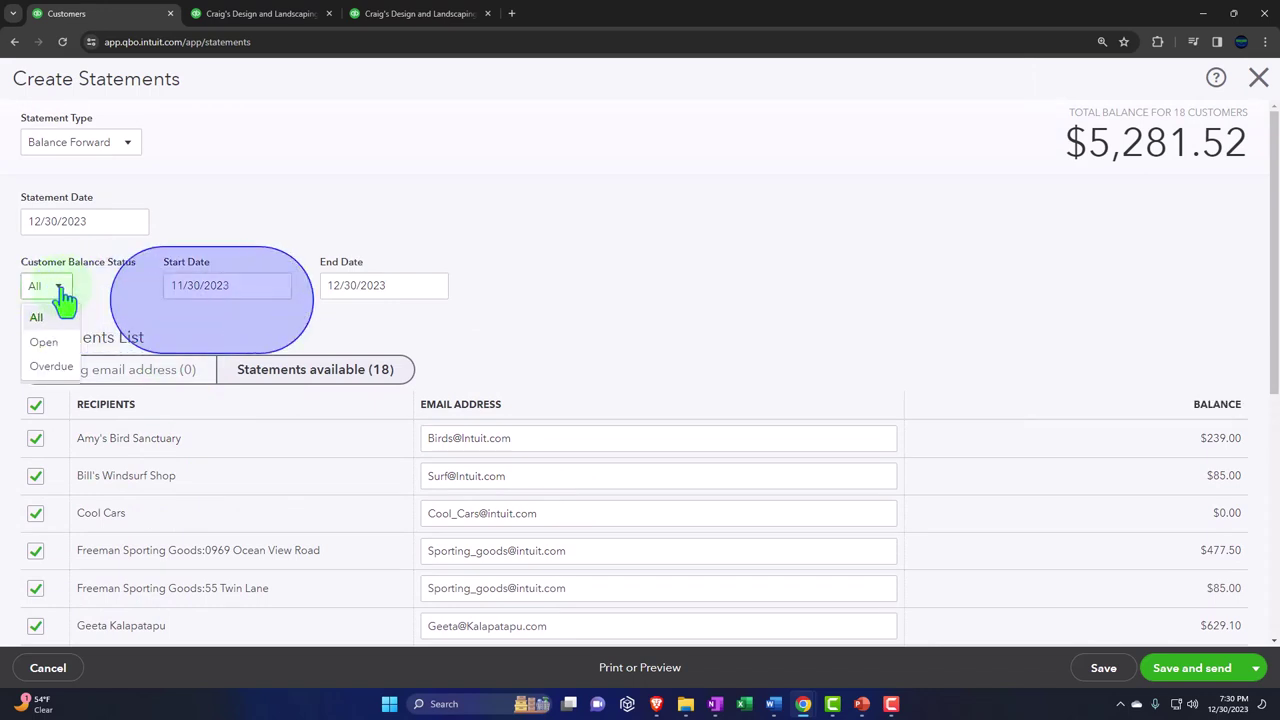
pyautogui.click(50, 346)
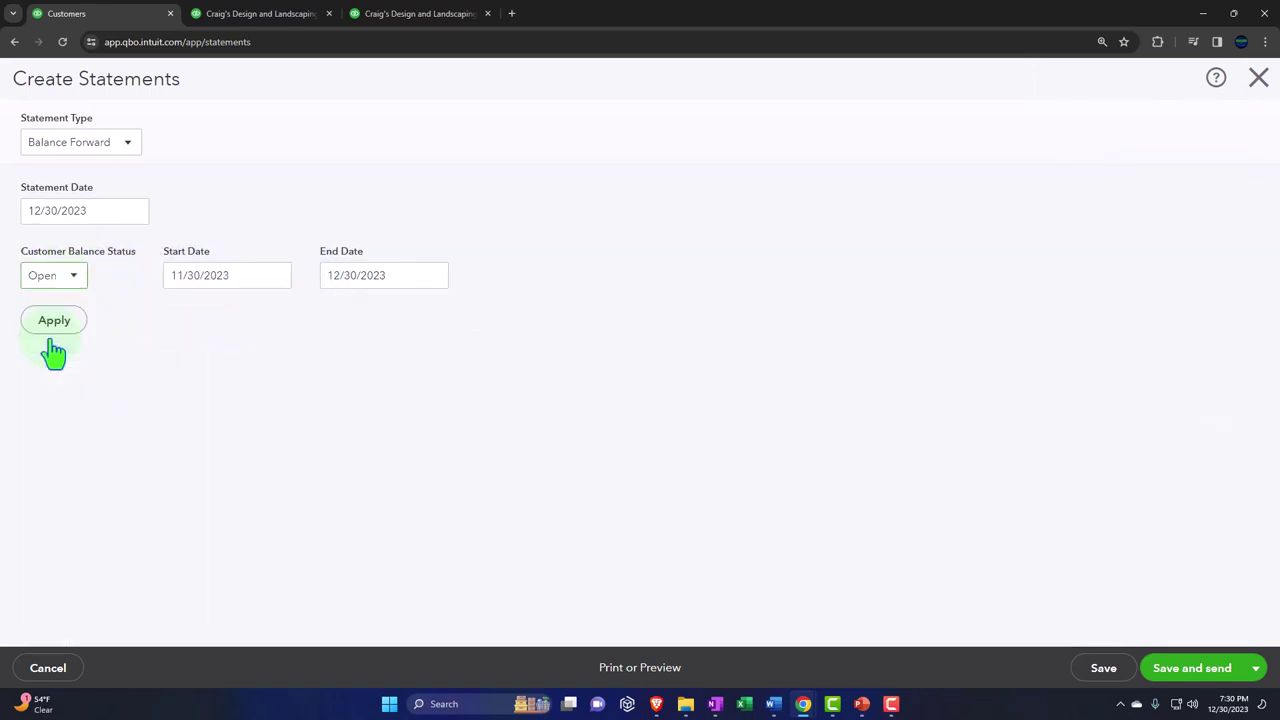
pyautogui.click(60, 326)
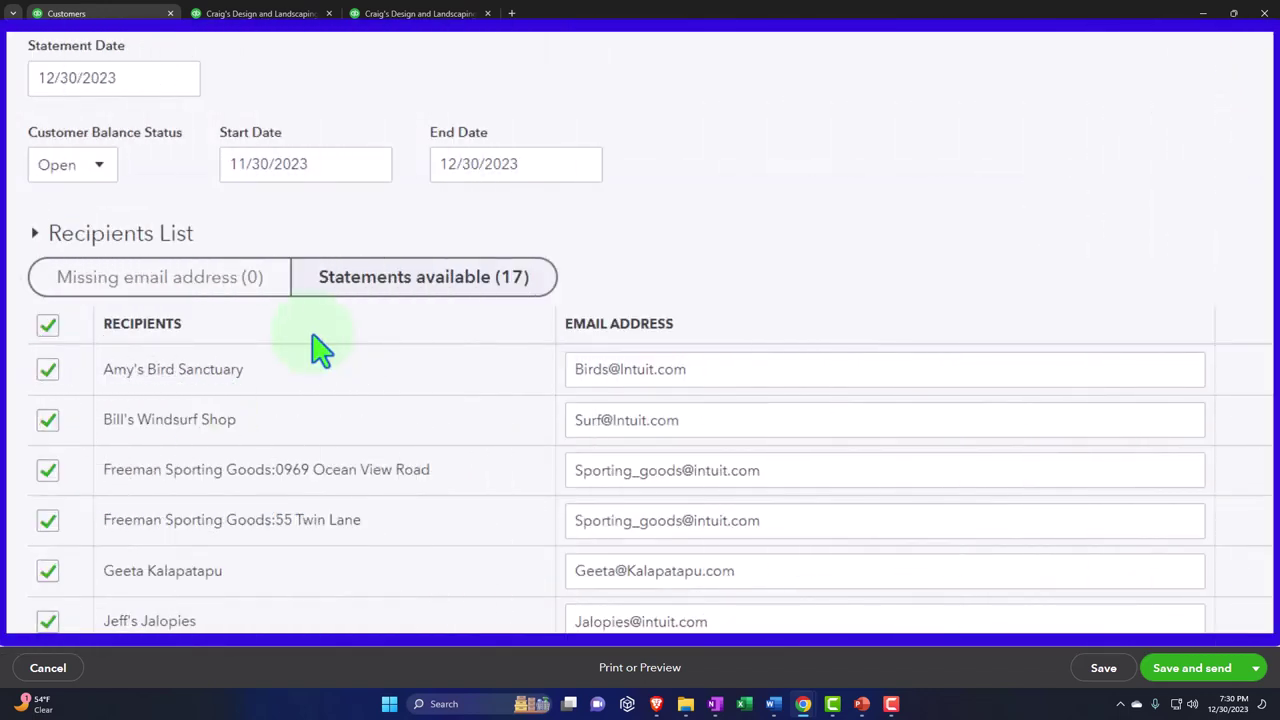
# Review the customer balance status options and the statement start and end dates without changing them.
pyautogui.click(88, 168)
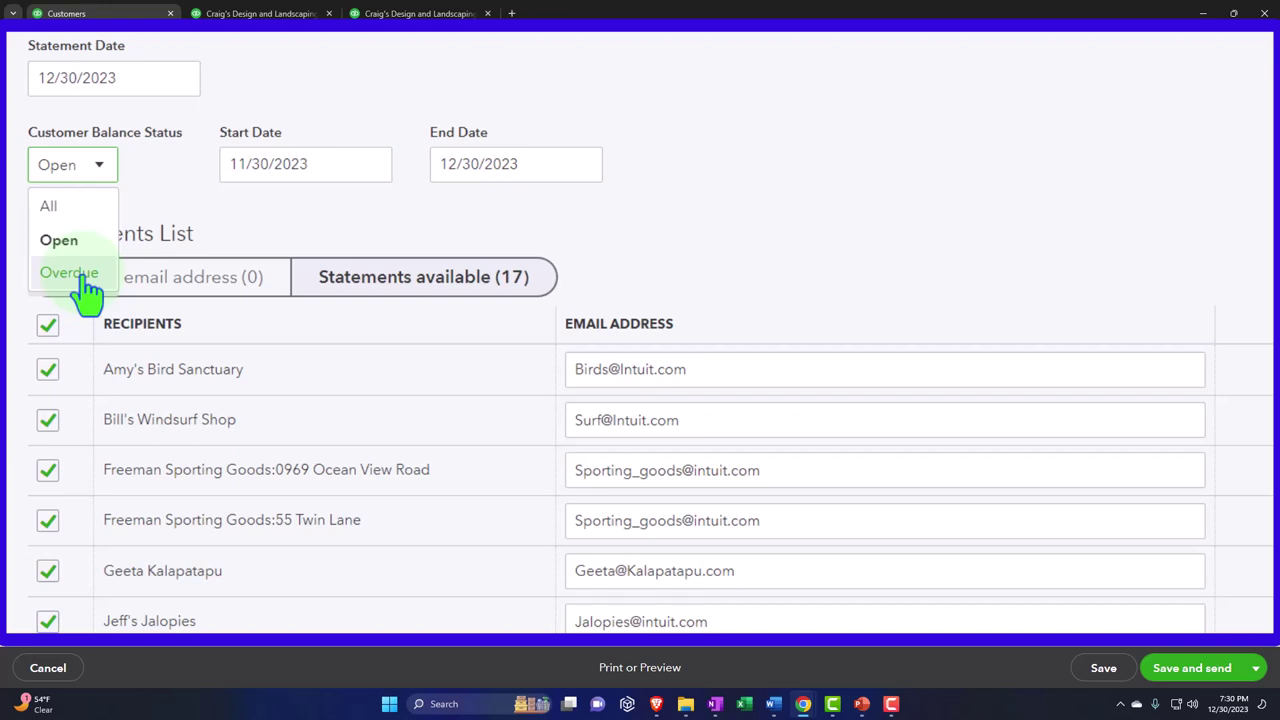
pyautogui.click(843, 206)
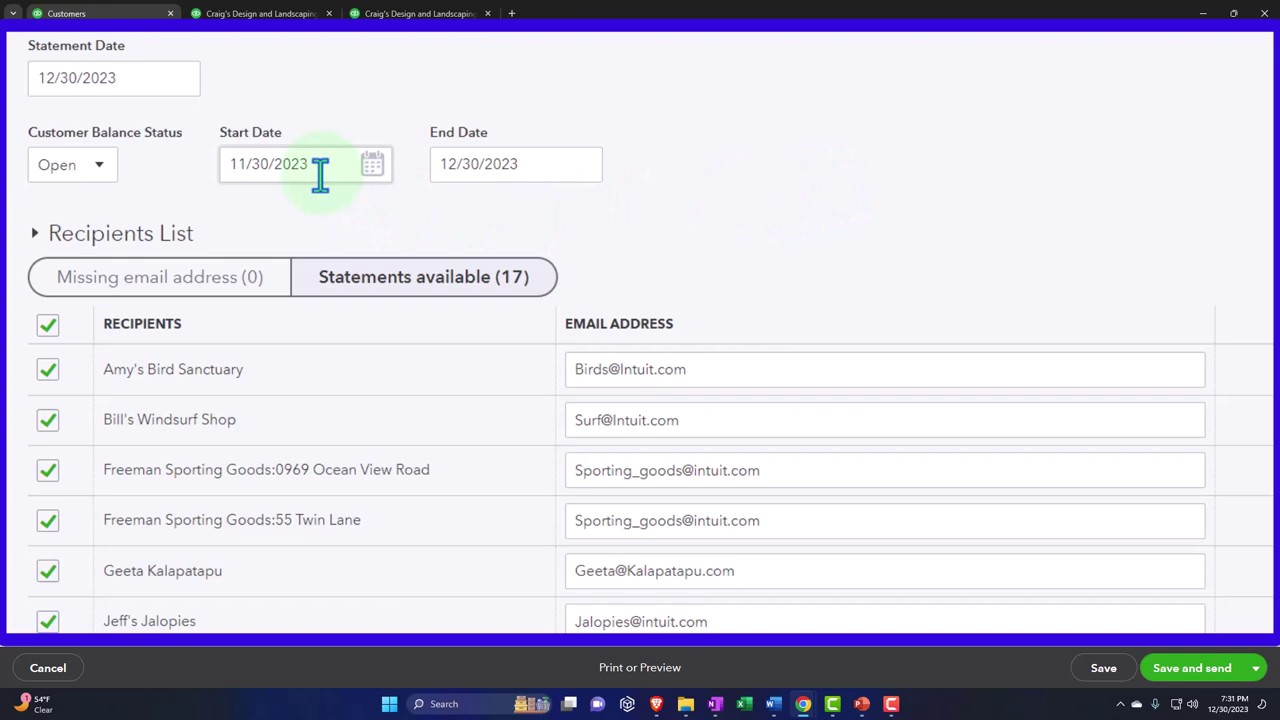
pyautogui.moveTo(320, 166); pyautogui.dragTo(80, 200)
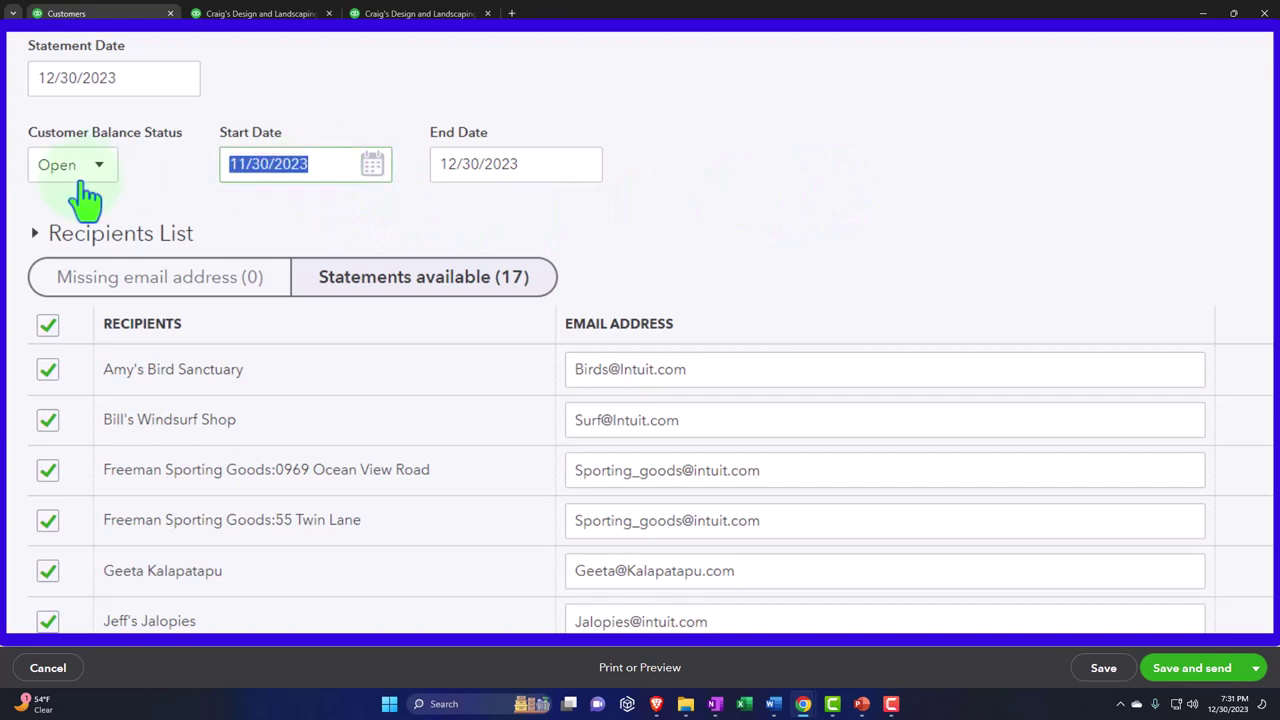
pyautogui.press('Tab')
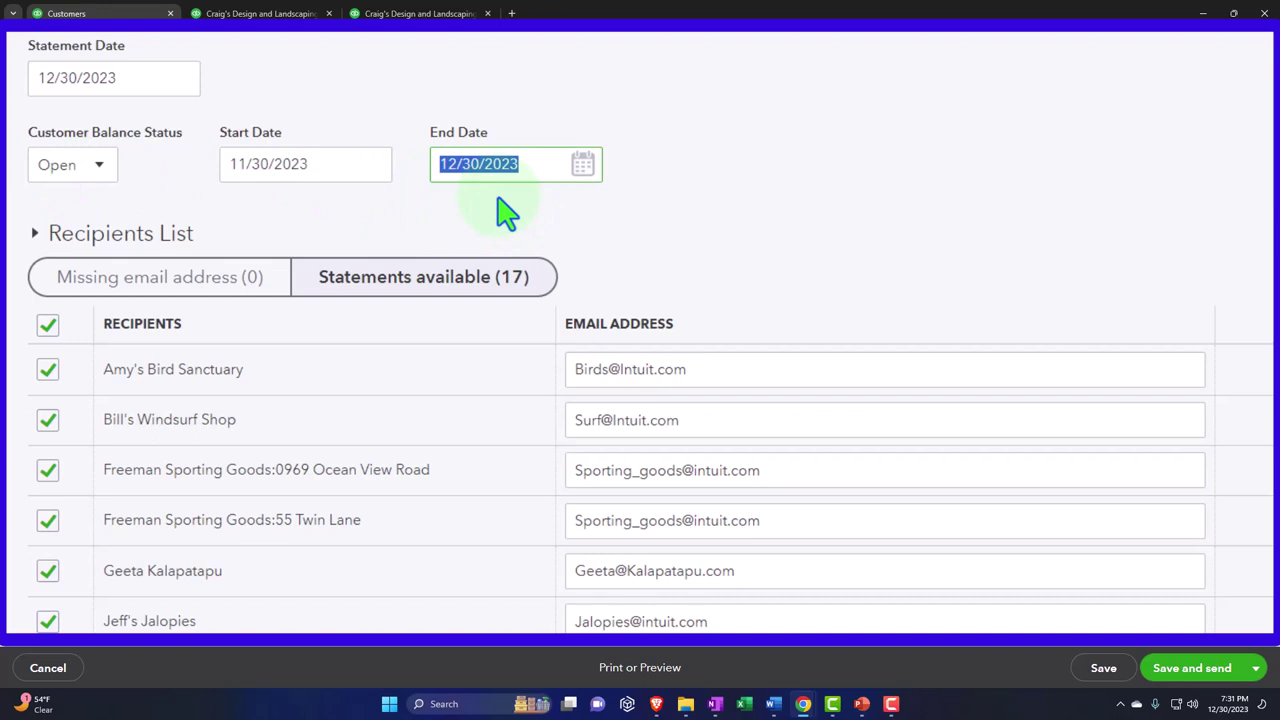
# Review the recipients missing an email address, the list of available statements and the form's save options.
pyautogui.click(148, 305)
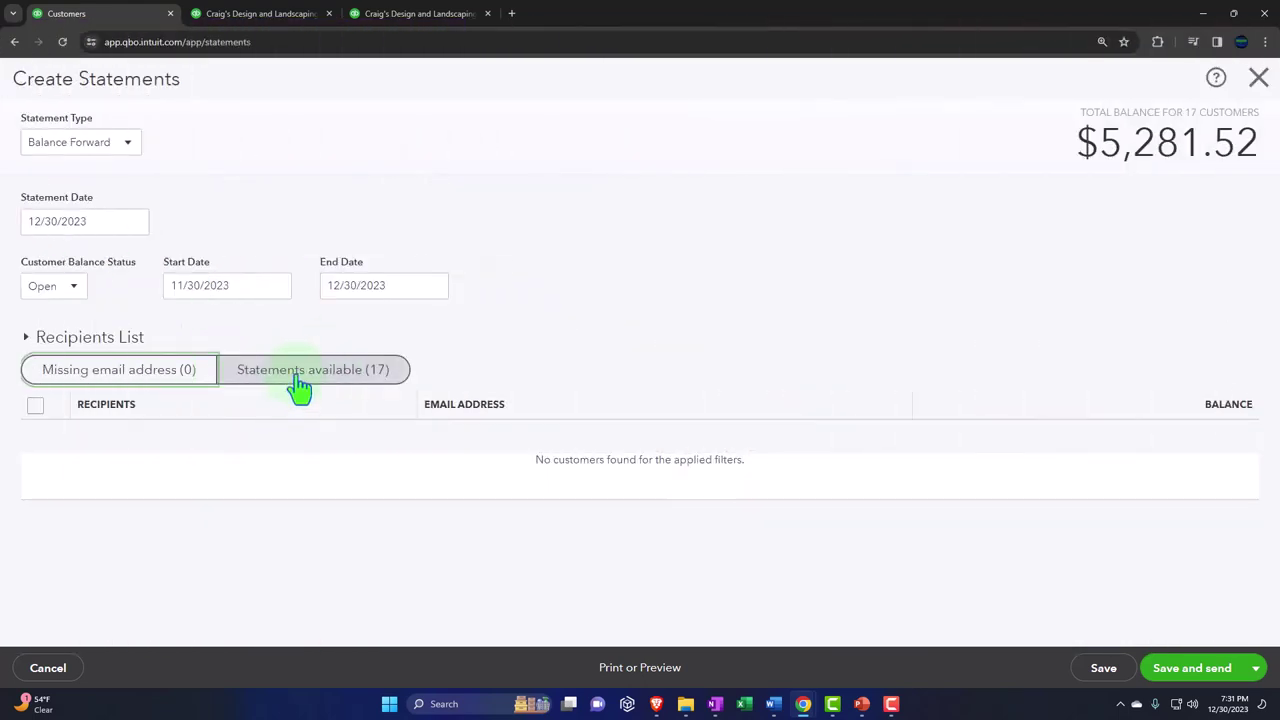
pyautogui.click(300, 385)
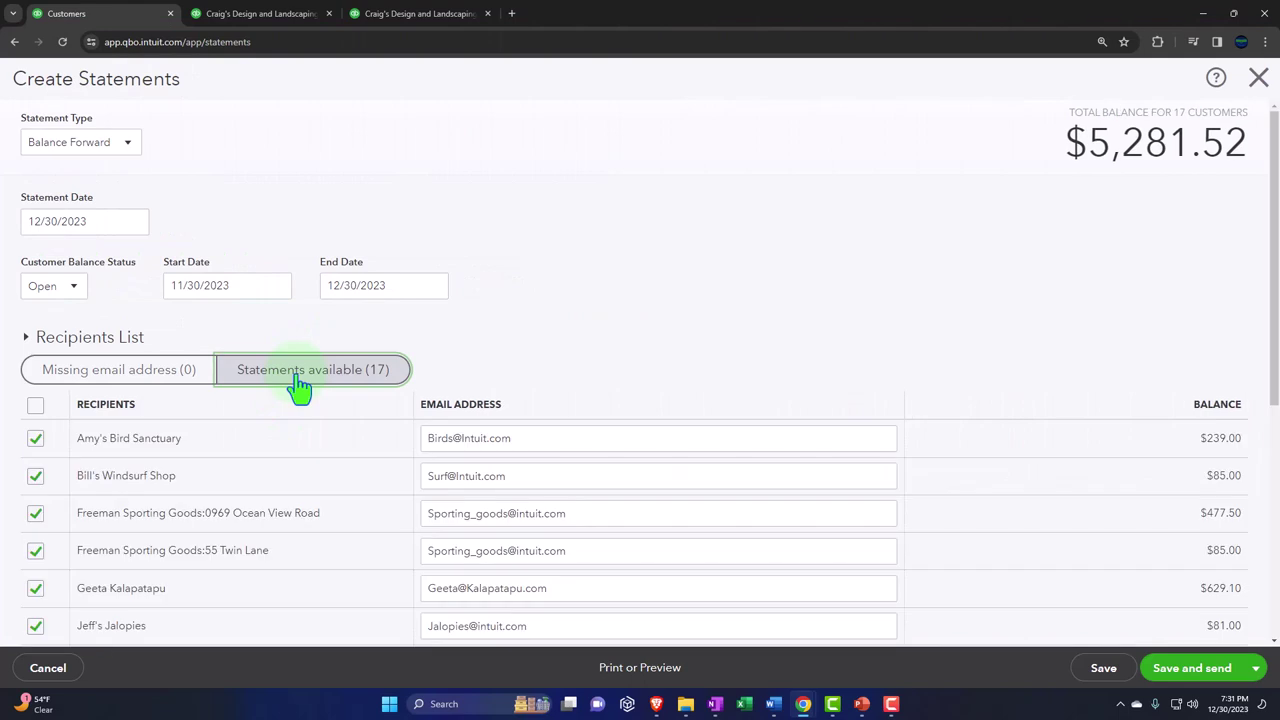
pyautogui.scroll(-2, 300, 385)
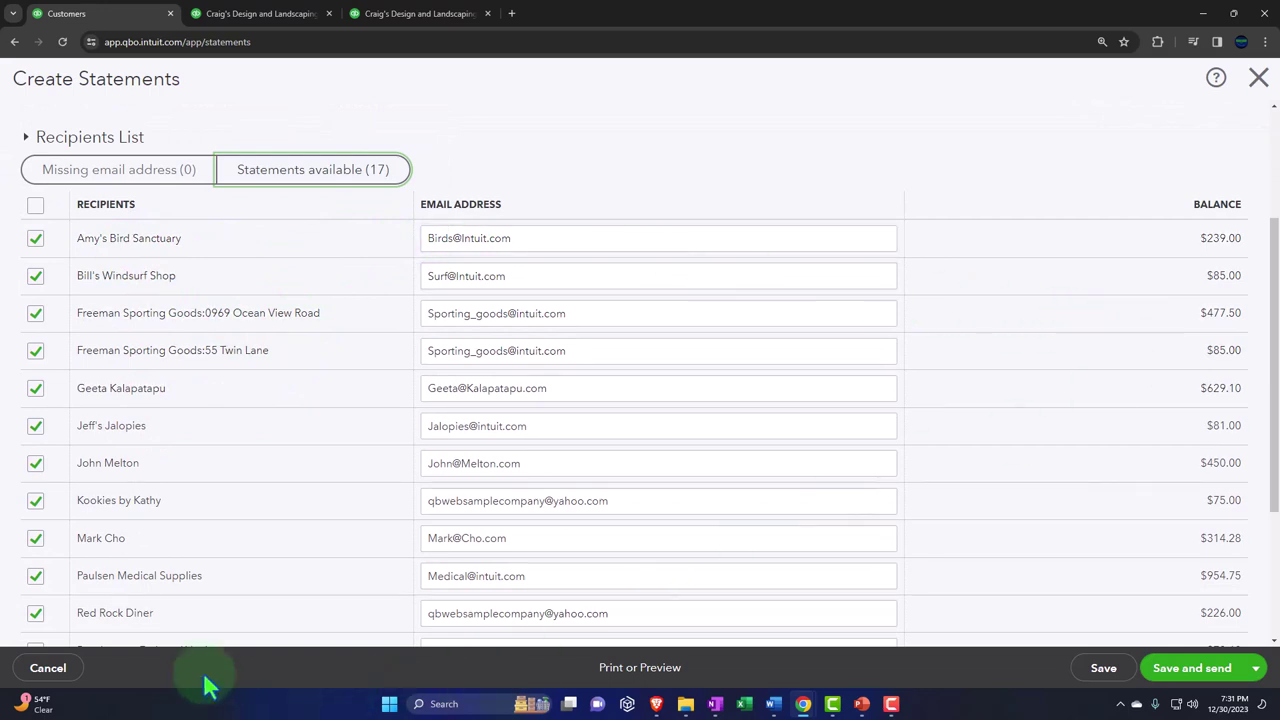
pyautogui.scroll(-3, 123, 671)
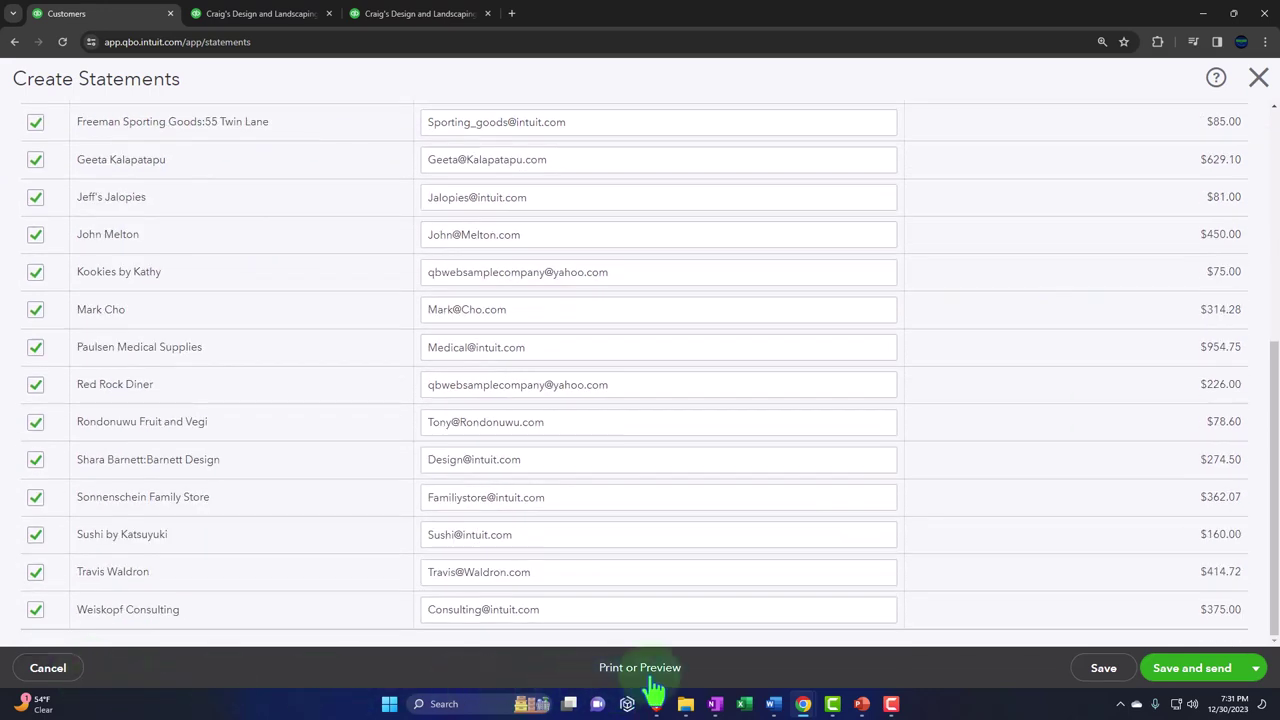
pyautogui.click(1257, 670)
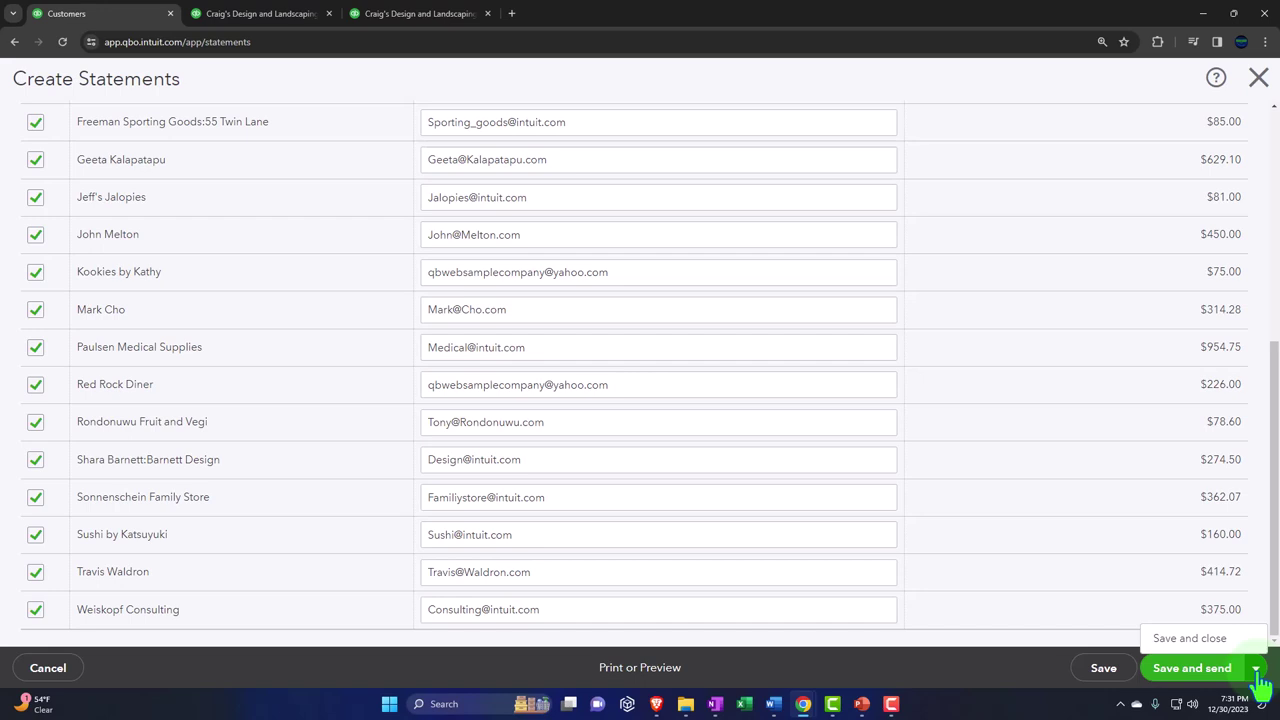
pyautogui.click(1257, 670)
# Preview the statements for printing and examine the first statement's activity, running balance and past-due summary.
pyautogui.click(637, 677)
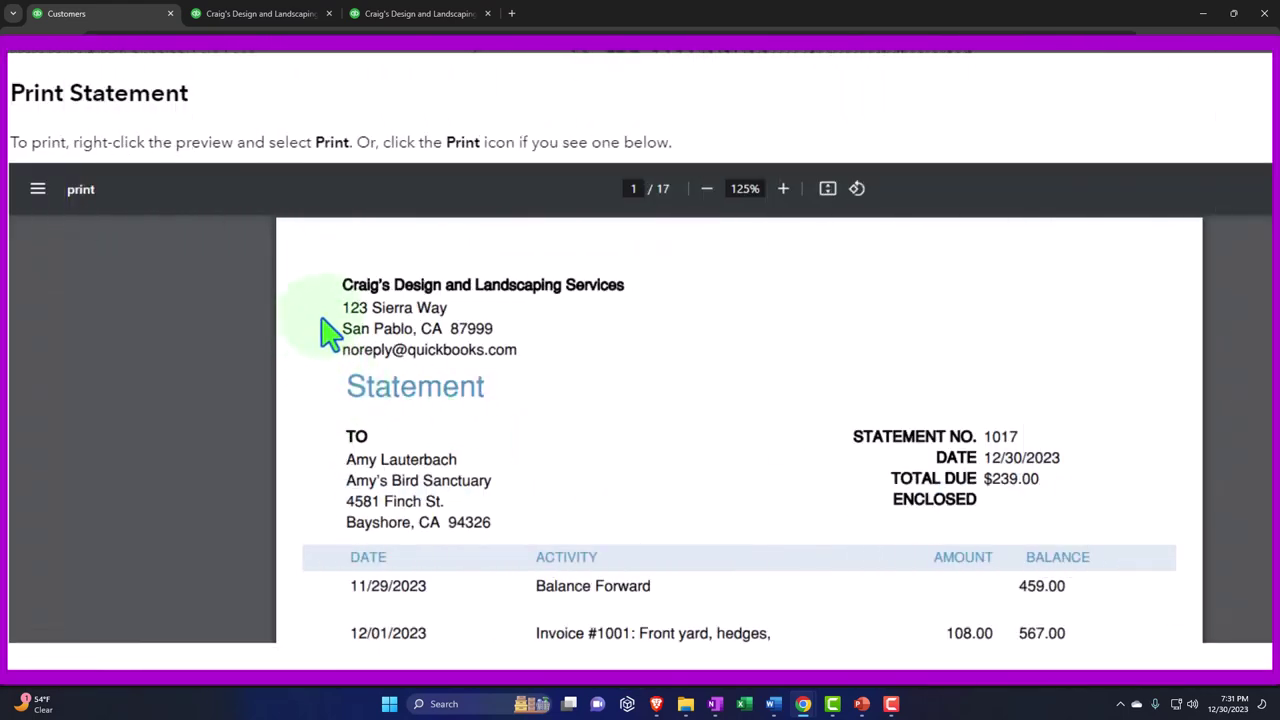
pyautogui.scroll(-2, 332, 380)
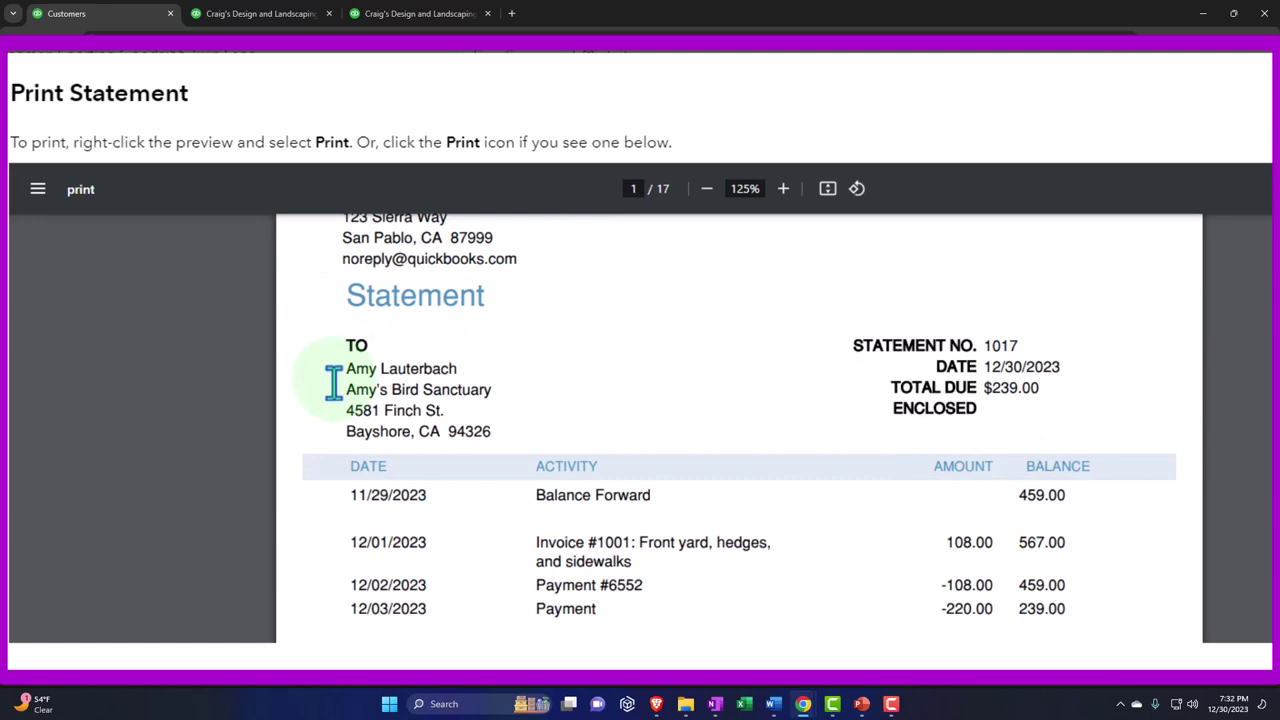
pyautogui.scroll(-2, 366, 471)
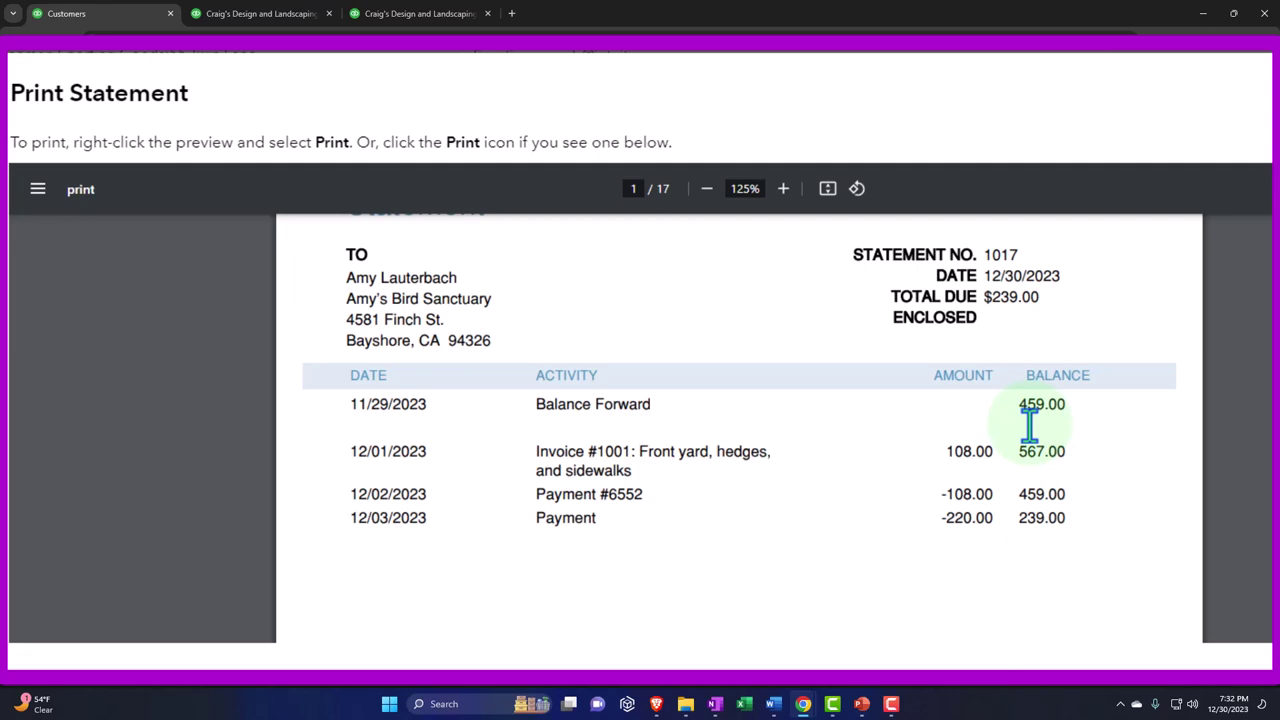
pyautogui.scroll(-1, 1030, 425)
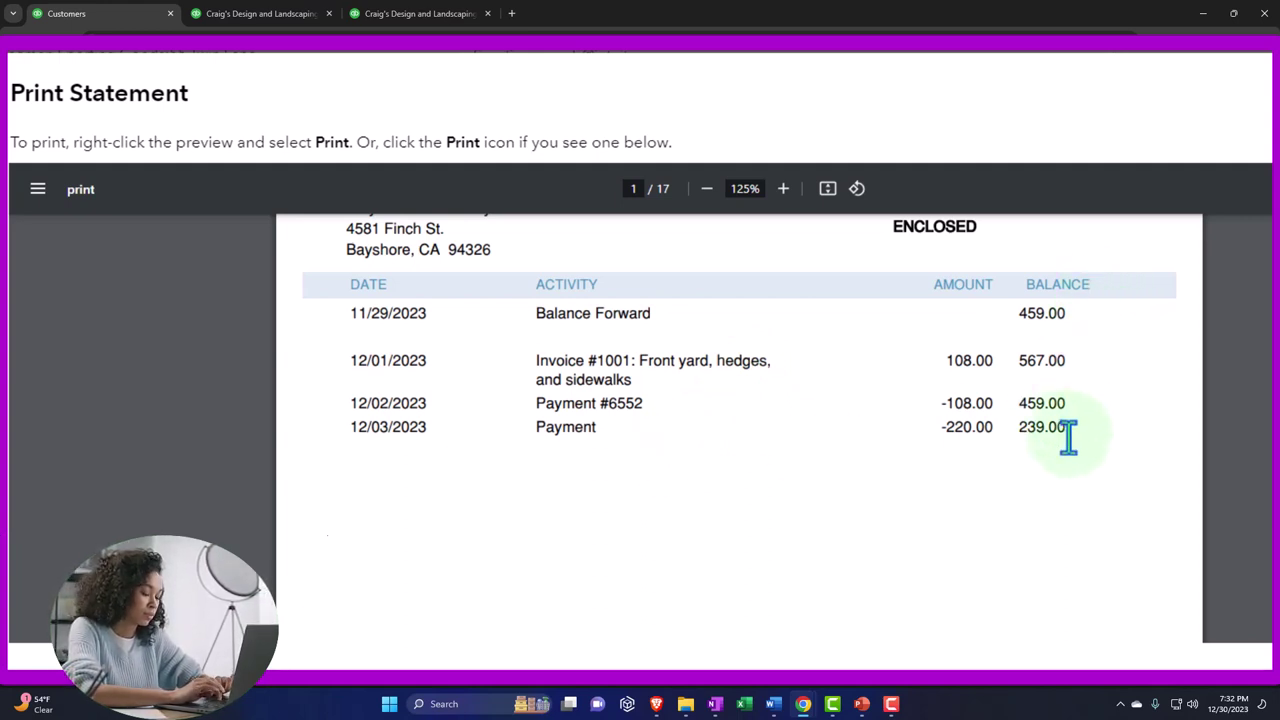
pyautogui.scroll(-5, 1068, 437)
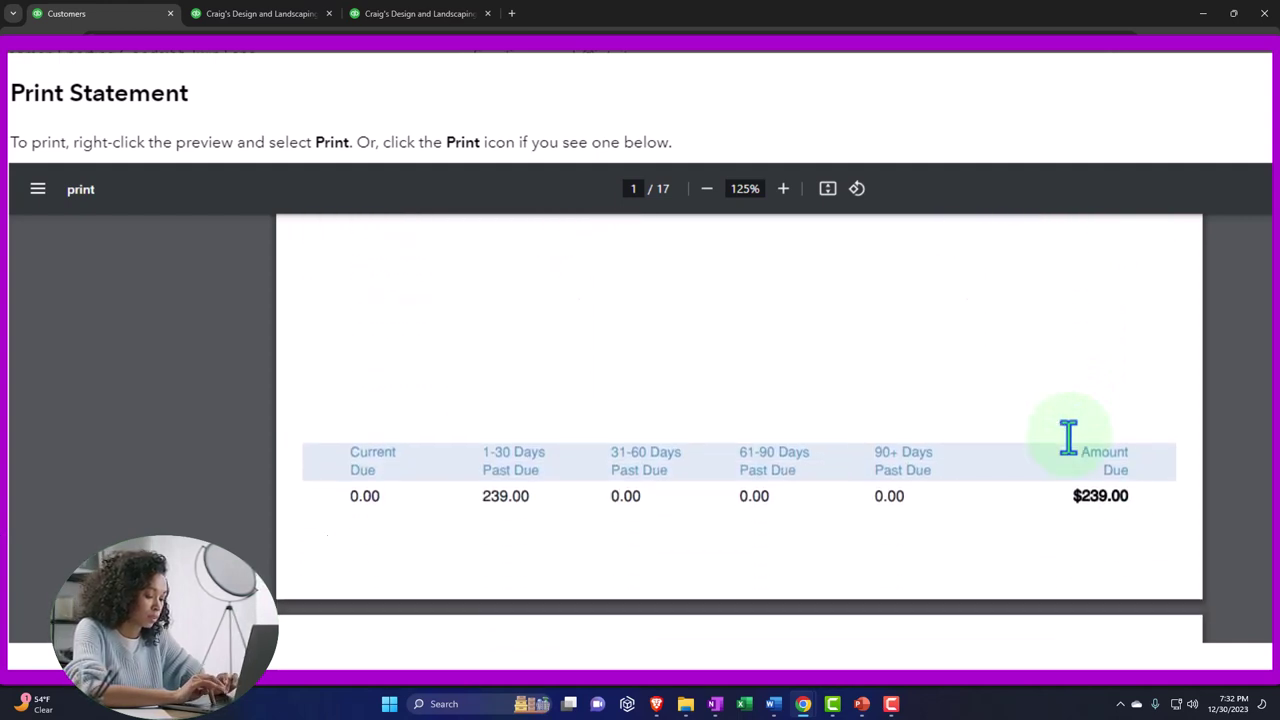
pyautogui.scroll(4, 1068, 437)
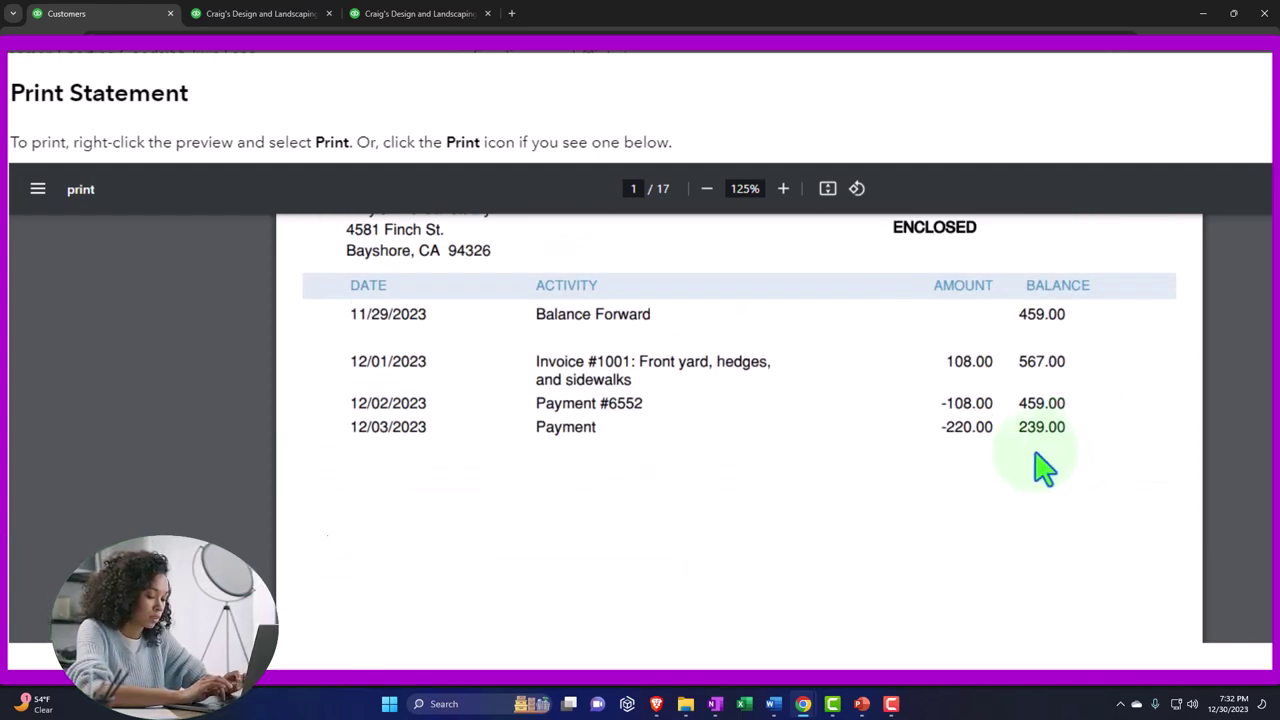
pyautogui.scroll(-5, 1043, 467)
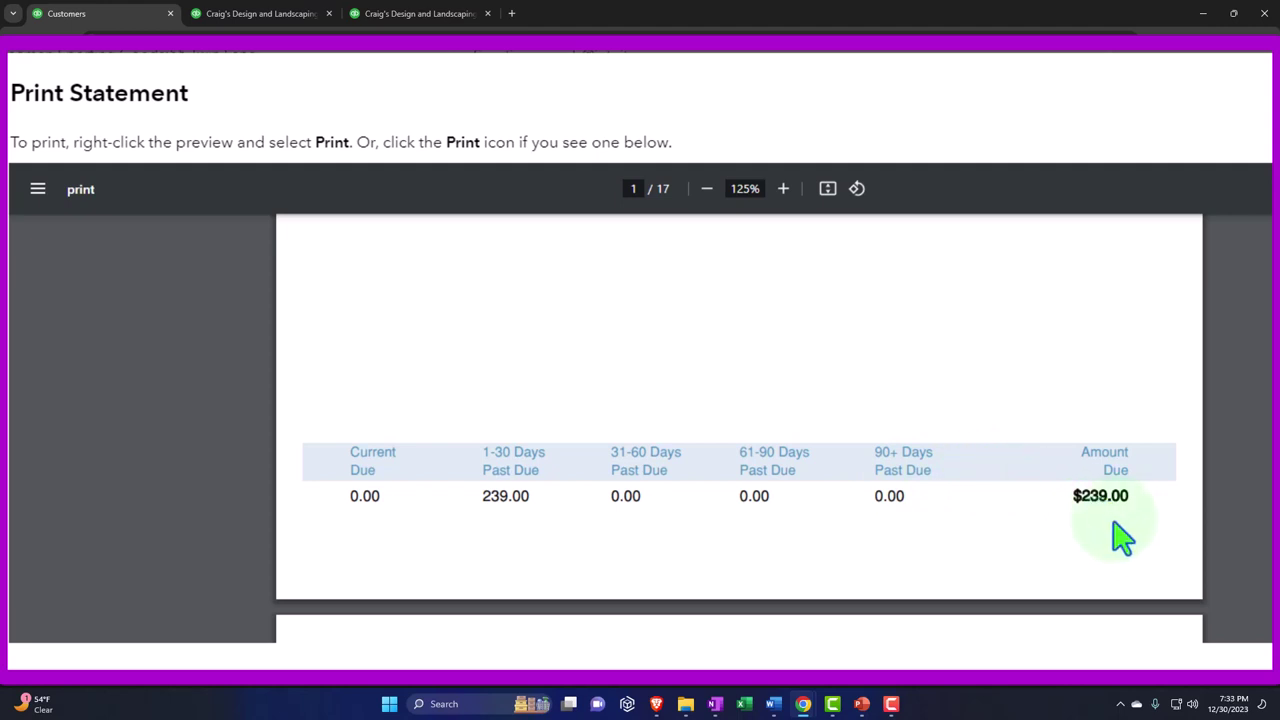
pyautogui.scroll(-1, 1120, 537)
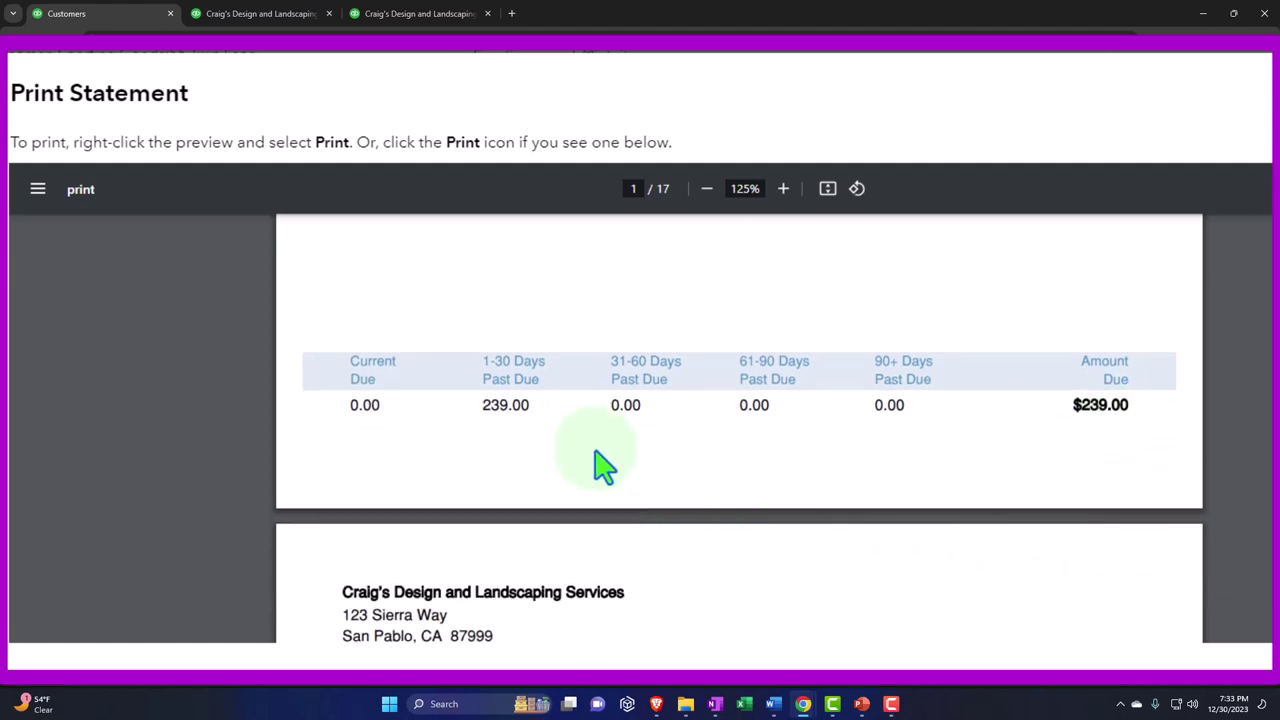
# Examine the activity, balances and aging summaries of the second through fourth statements in the print preview.
pyautogui.scroll(-4, 288, 514)
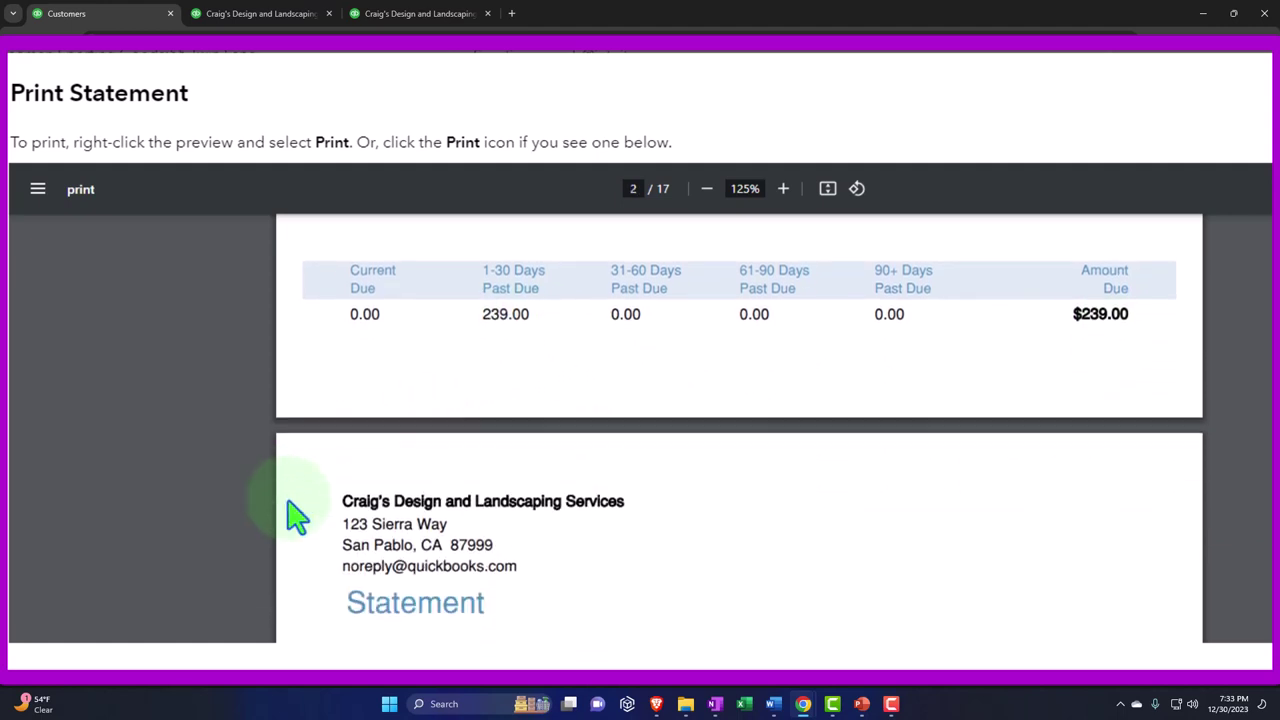
pyautogui.scroll(-1, 300, 518)
pyautogui.scroll(1, 310, 520)
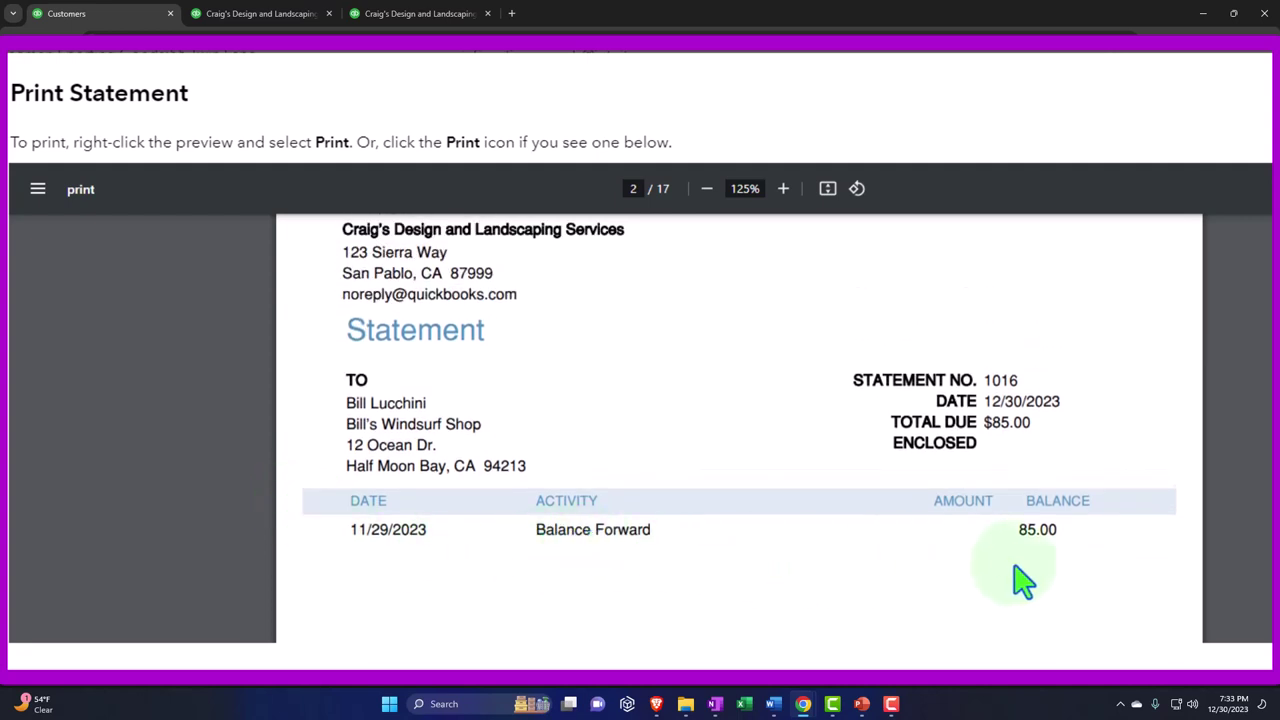
pyautogui.scroll(-5, 1020, 580)
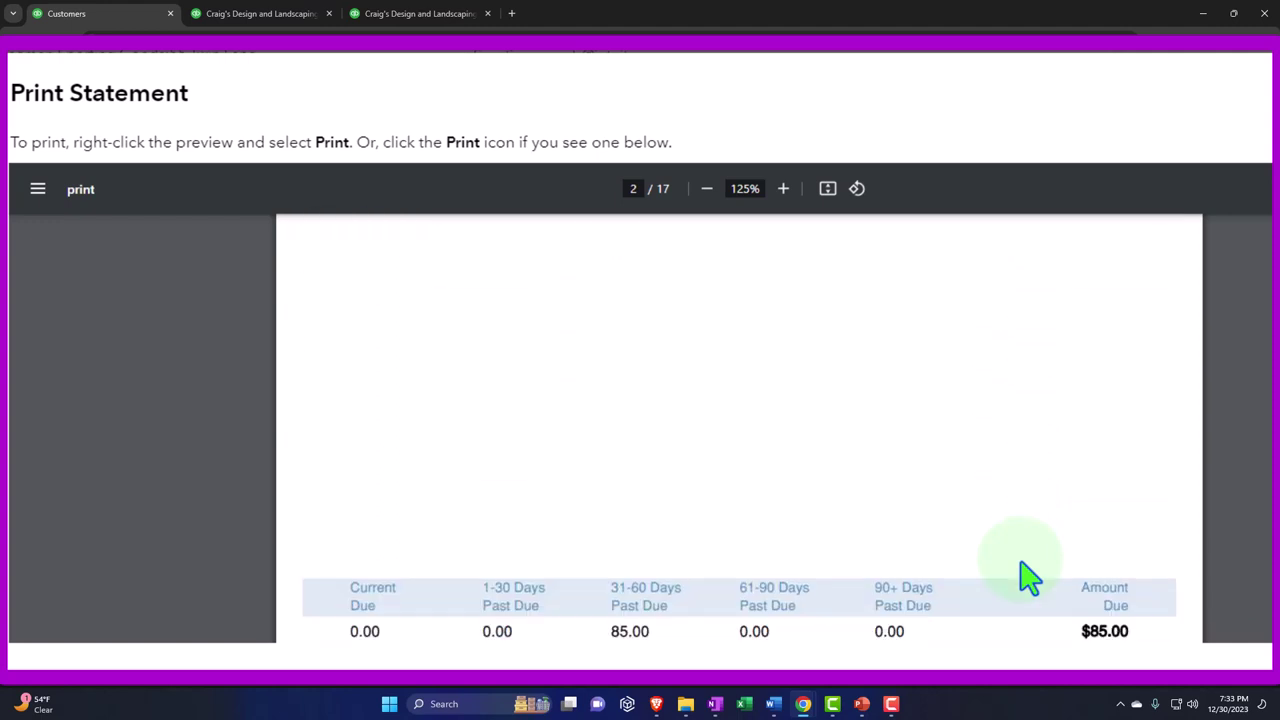
pyautogui.scroll(-2, 1028, 575)
pyautogui.scroll(-5, 637, 450)
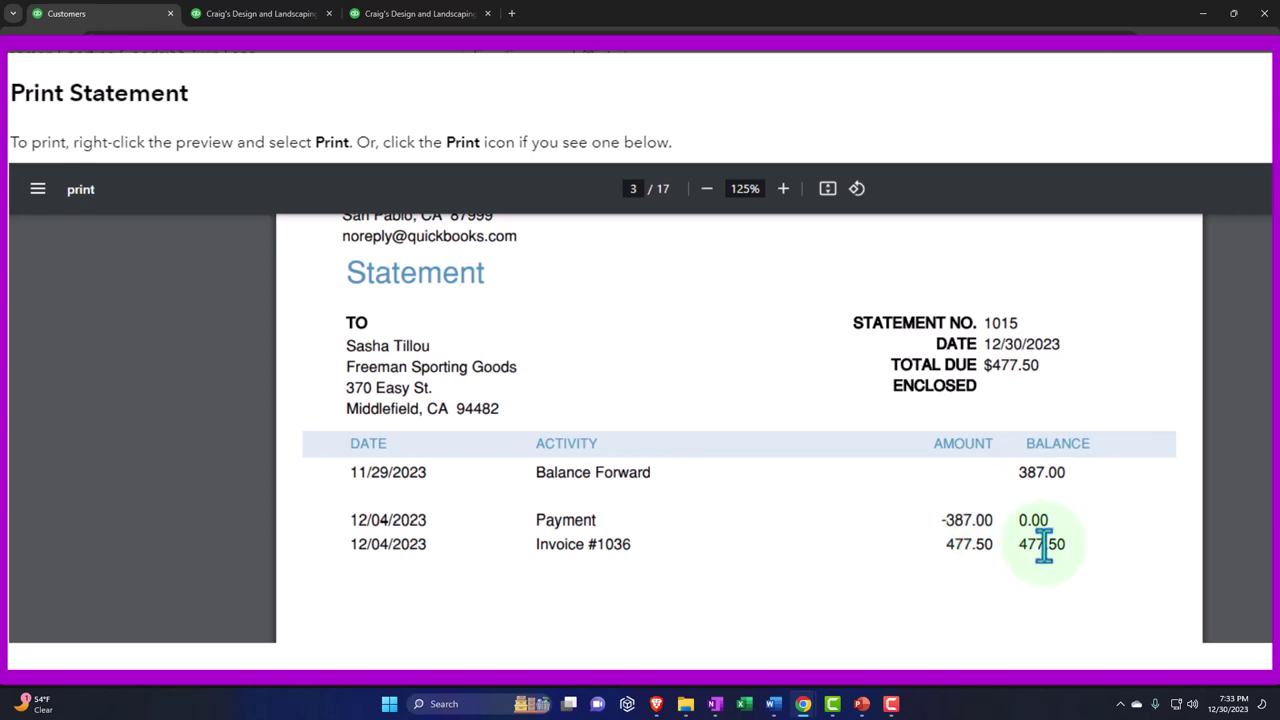
pyautogui.scroll(-8, 1043, 545)
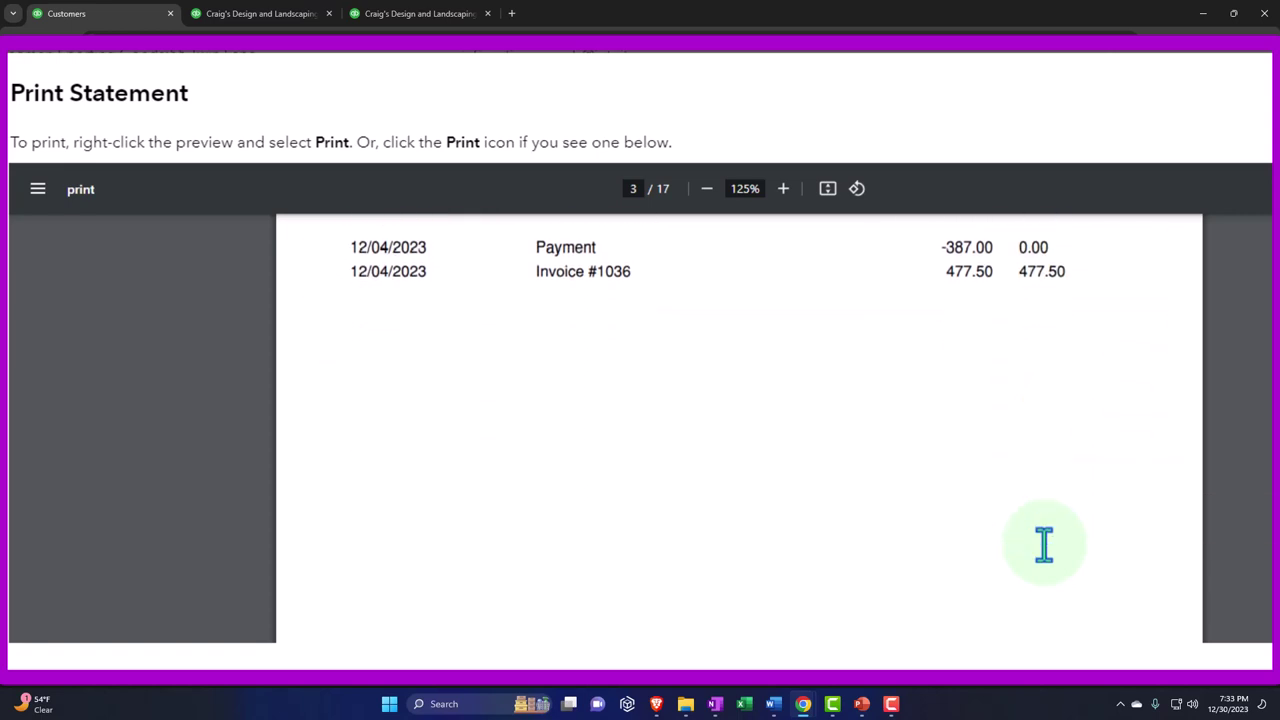
pyautogui.scroll(-5, 1085, 492)
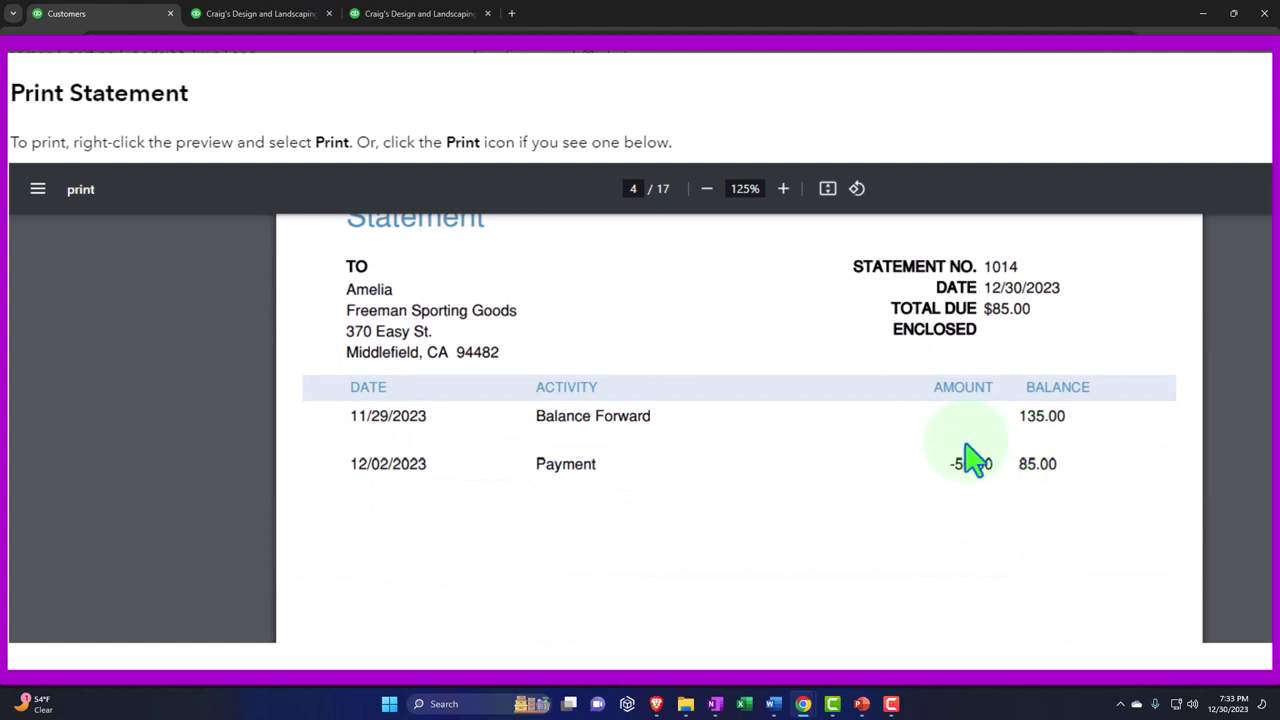
# Check the fourth statement's aging summary, skim through to the sixth statement and close the print preview.
pyautogui.scroll(-5, 972, 462)
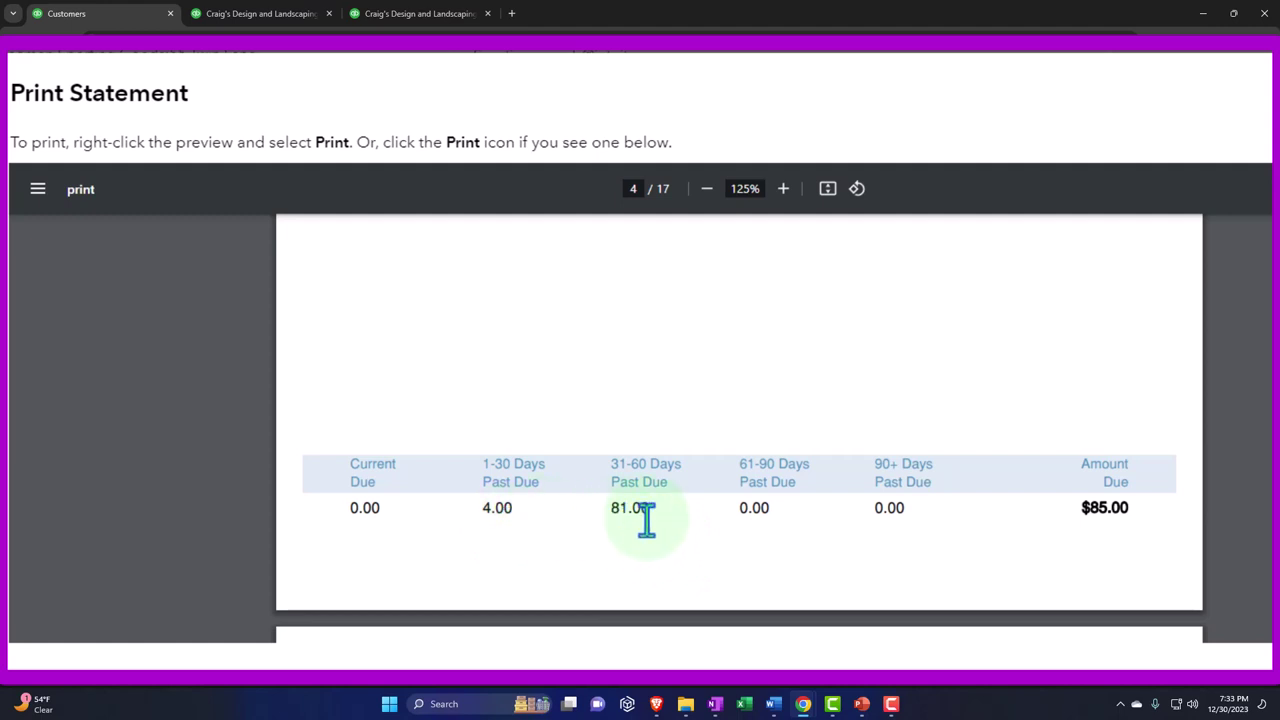
pyautogui.scroll(-10, 647, 518)
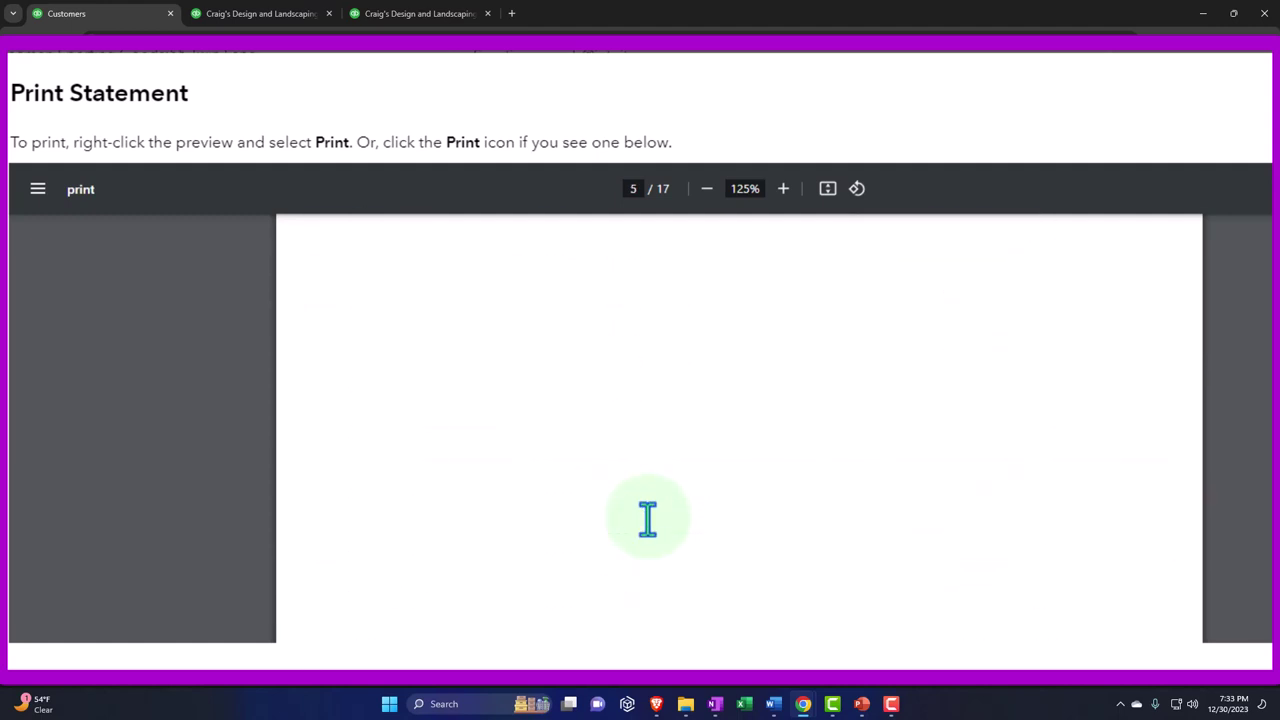
pyautogui.scroll(-5, 655, 532)
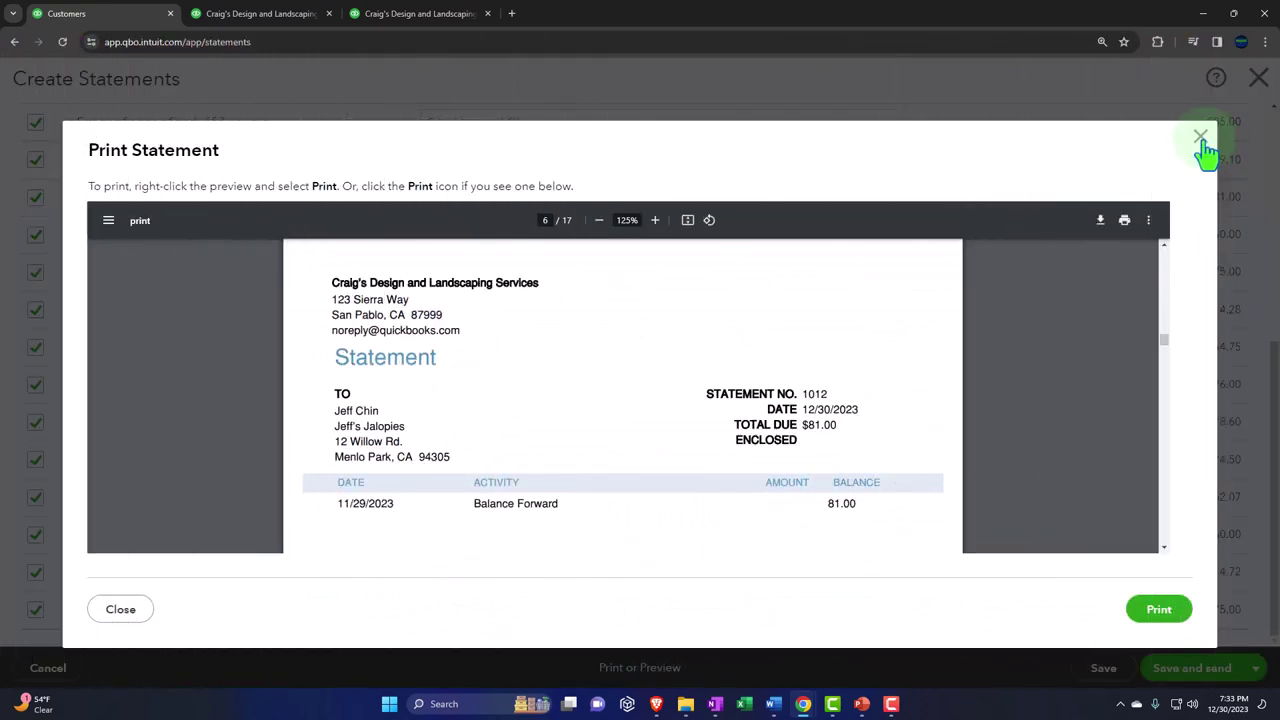
pyautogui.click(1201, 138)
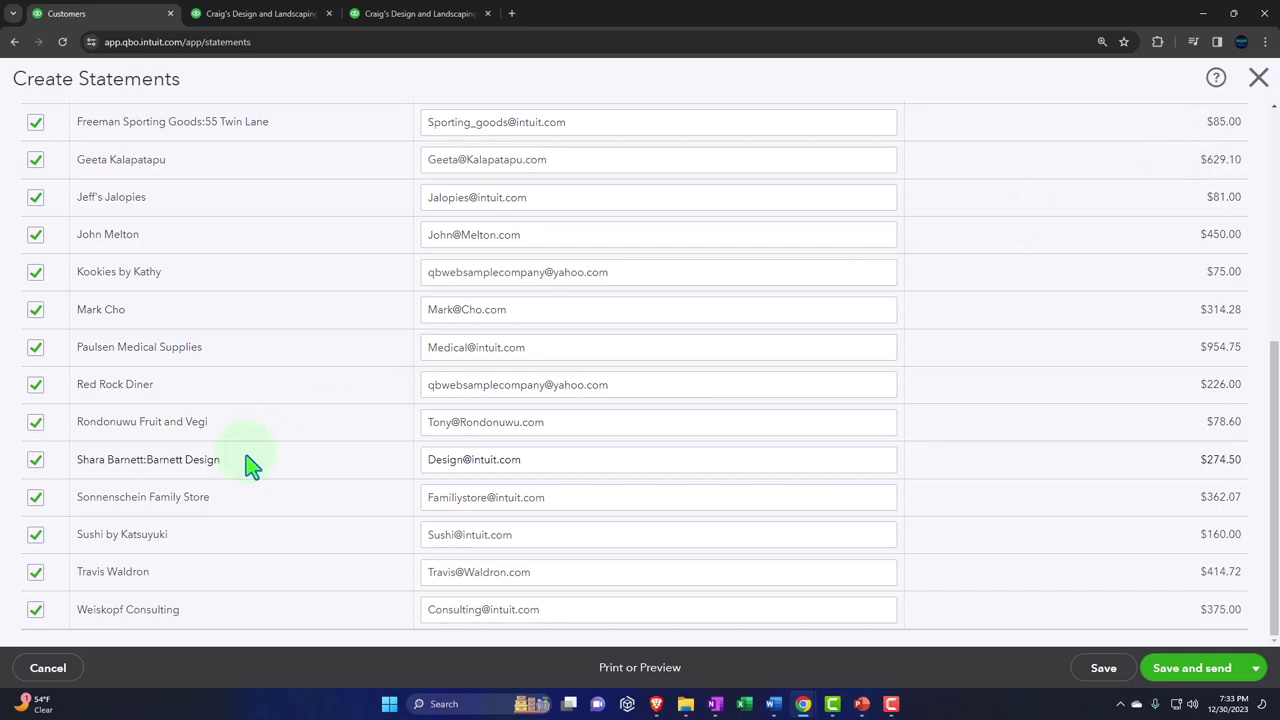
# Change the statement type to Open Item (Last 365 days) and apply it to rebuild the recipients list.
pyautogui.scroll(5, 225, 472)
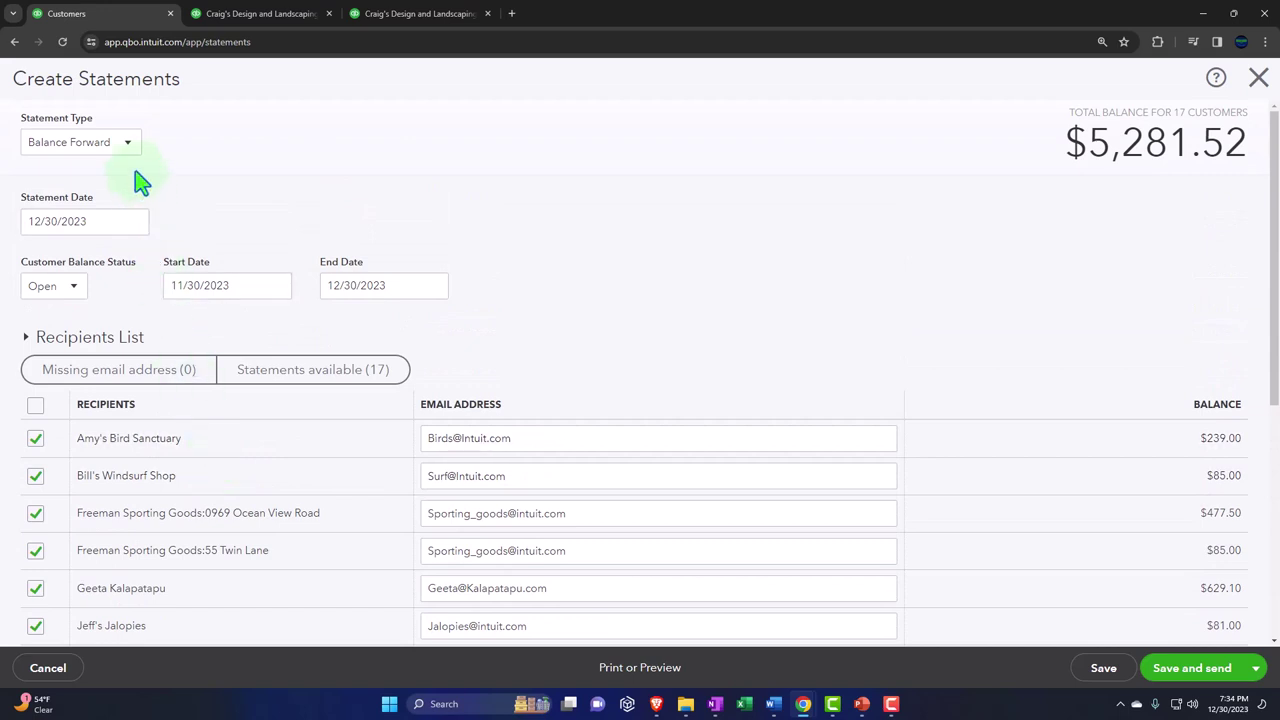
pyautogui.click(128, 144)
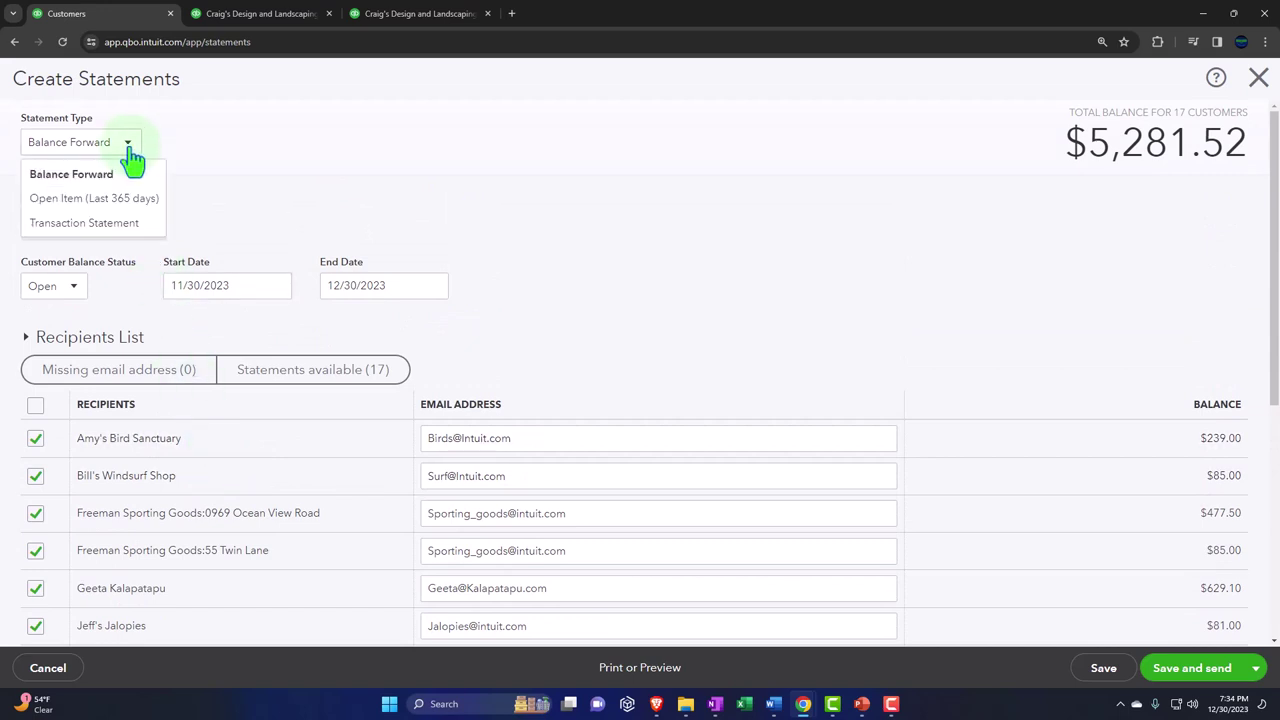
pyautogui.click(102, 210)
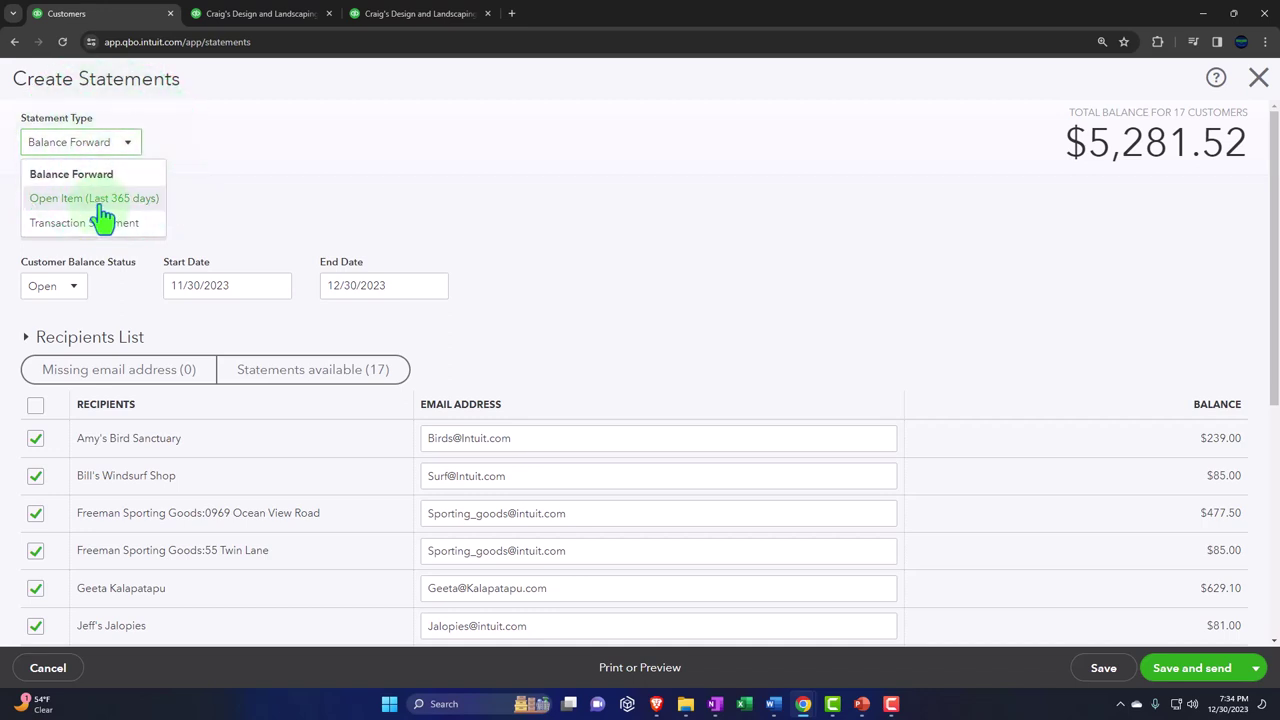
pyautogui.click(104, 212)
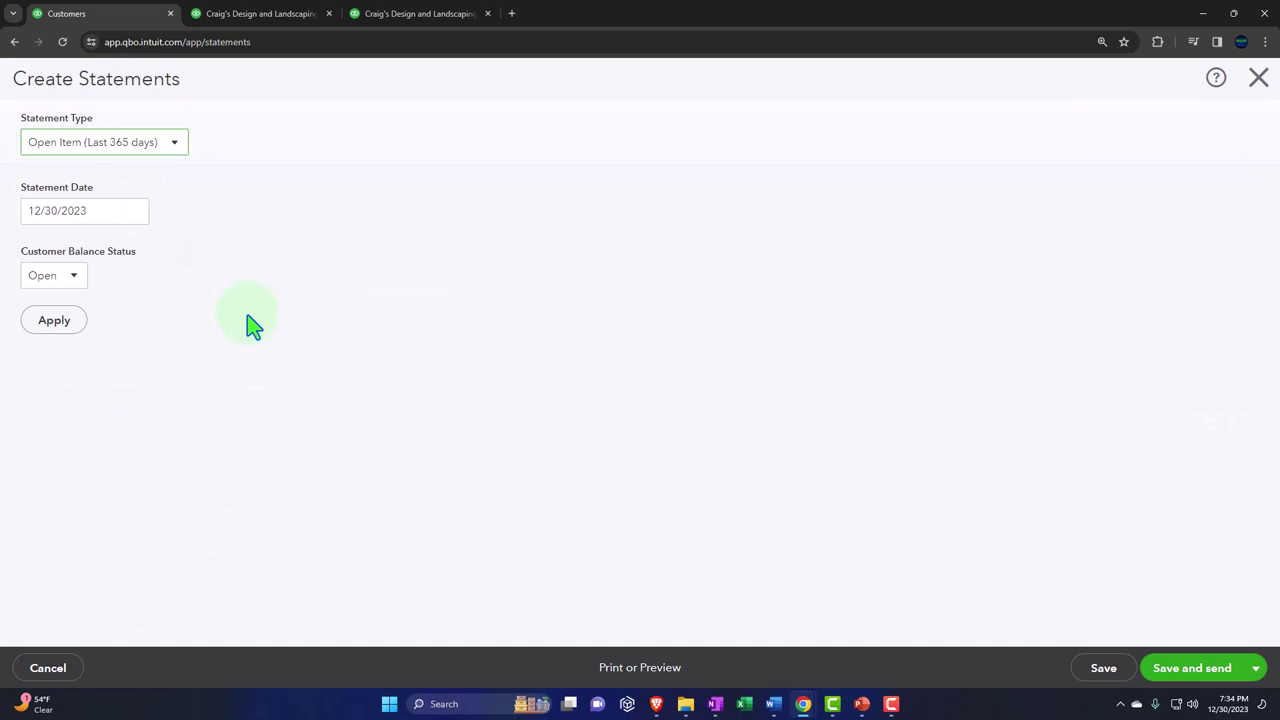
pyautogui.click(73, 327)
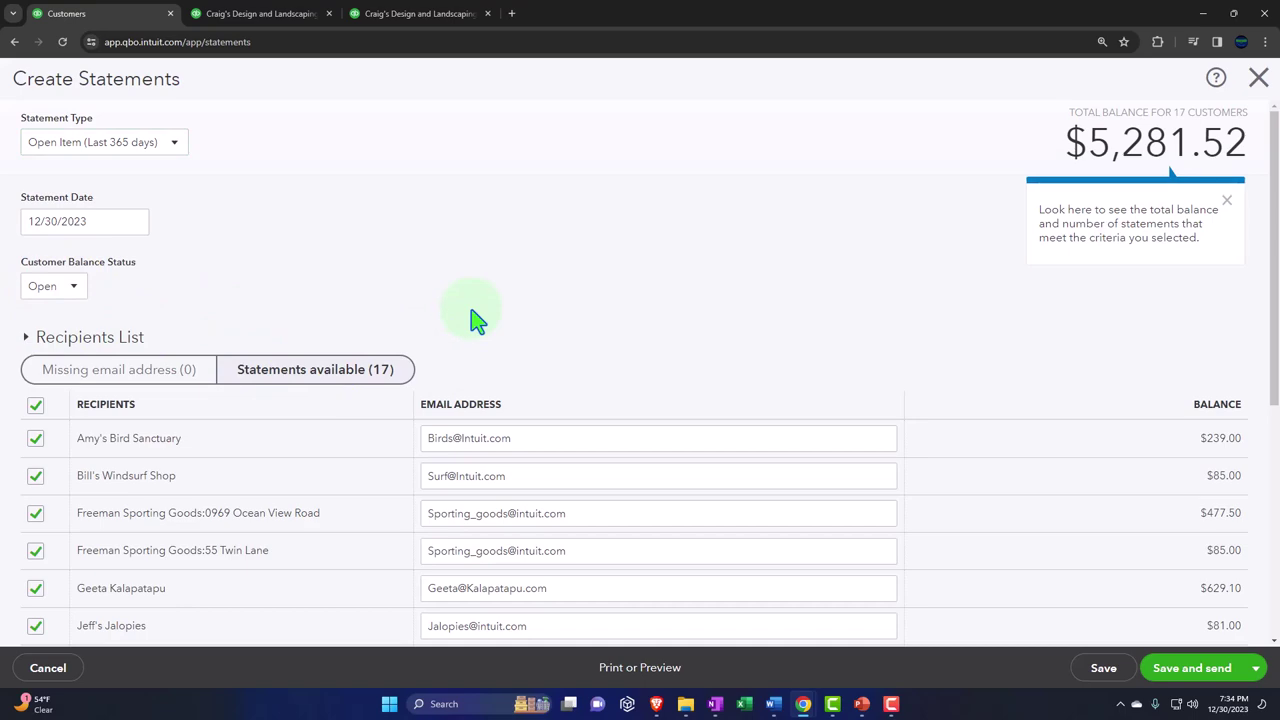
# Preview the open item statements for printing and examine the invoices, open amounts and aging on the first two.
pyautogui.scroll(-5, 474, 312)
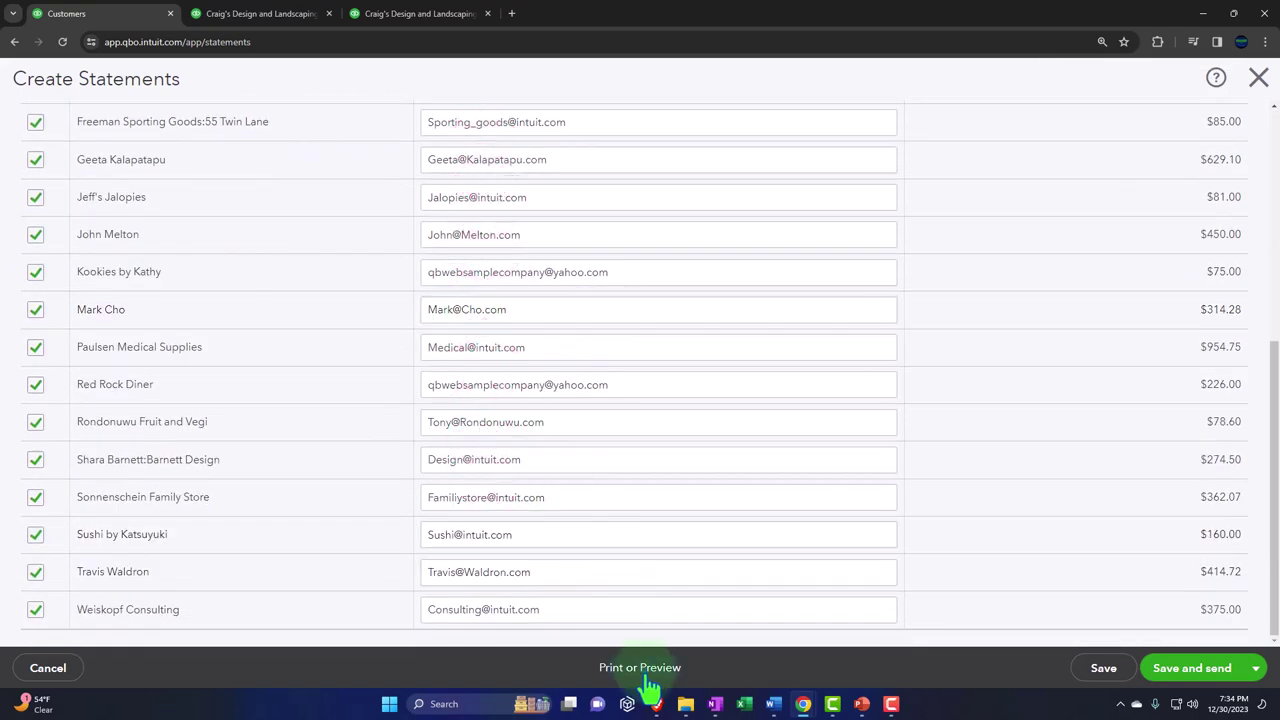
pyautogui.click(640, 668)
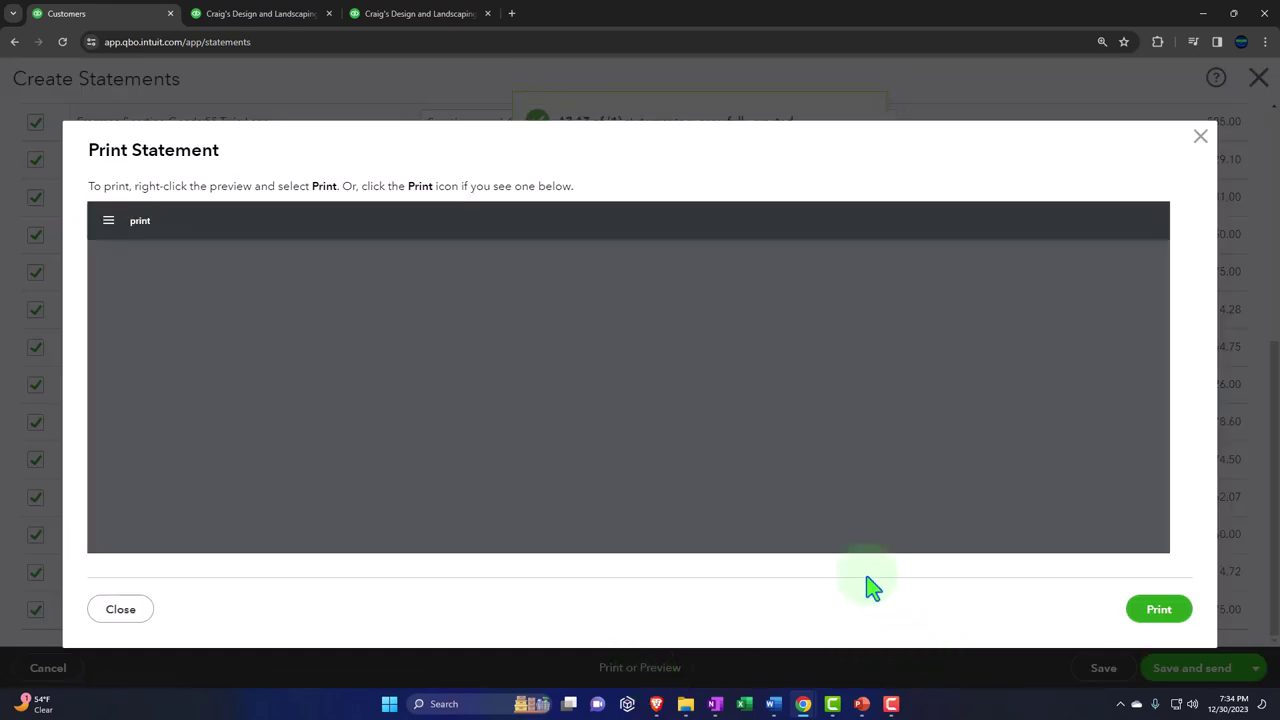
pyautogui.scroll(-1, 391, 434)
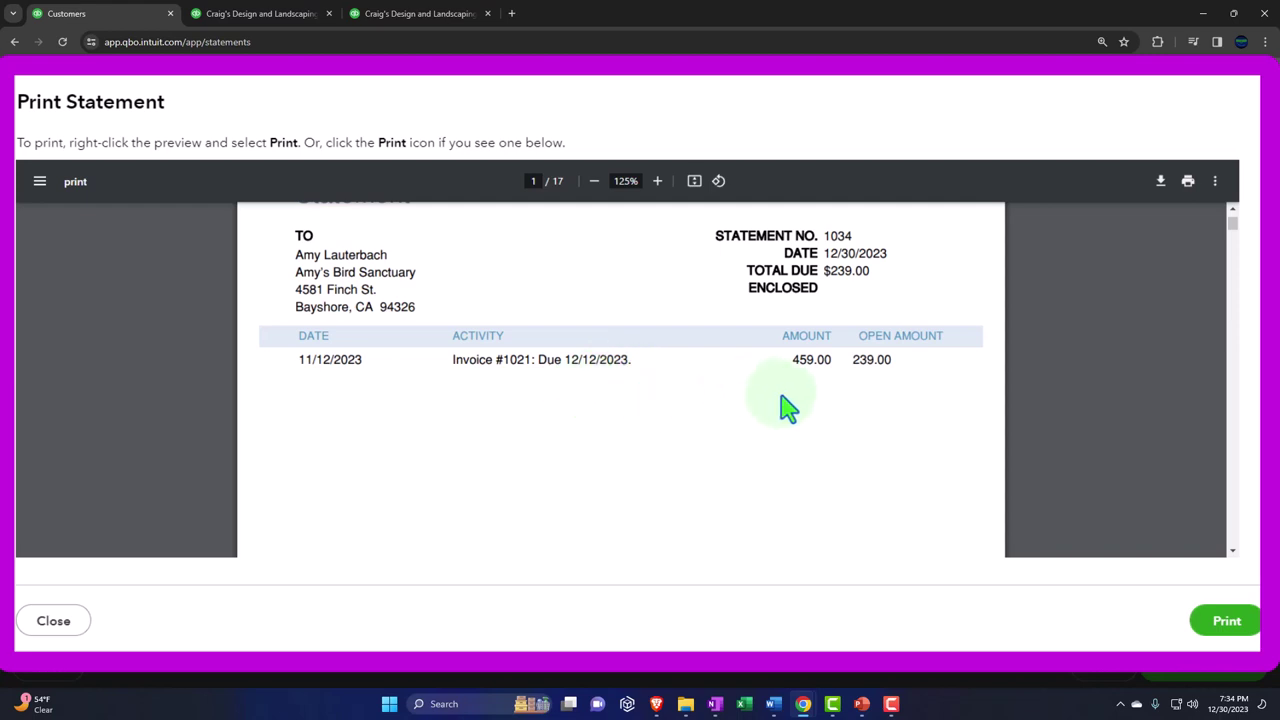
pyautogui.scroll(-6, 789, 407)
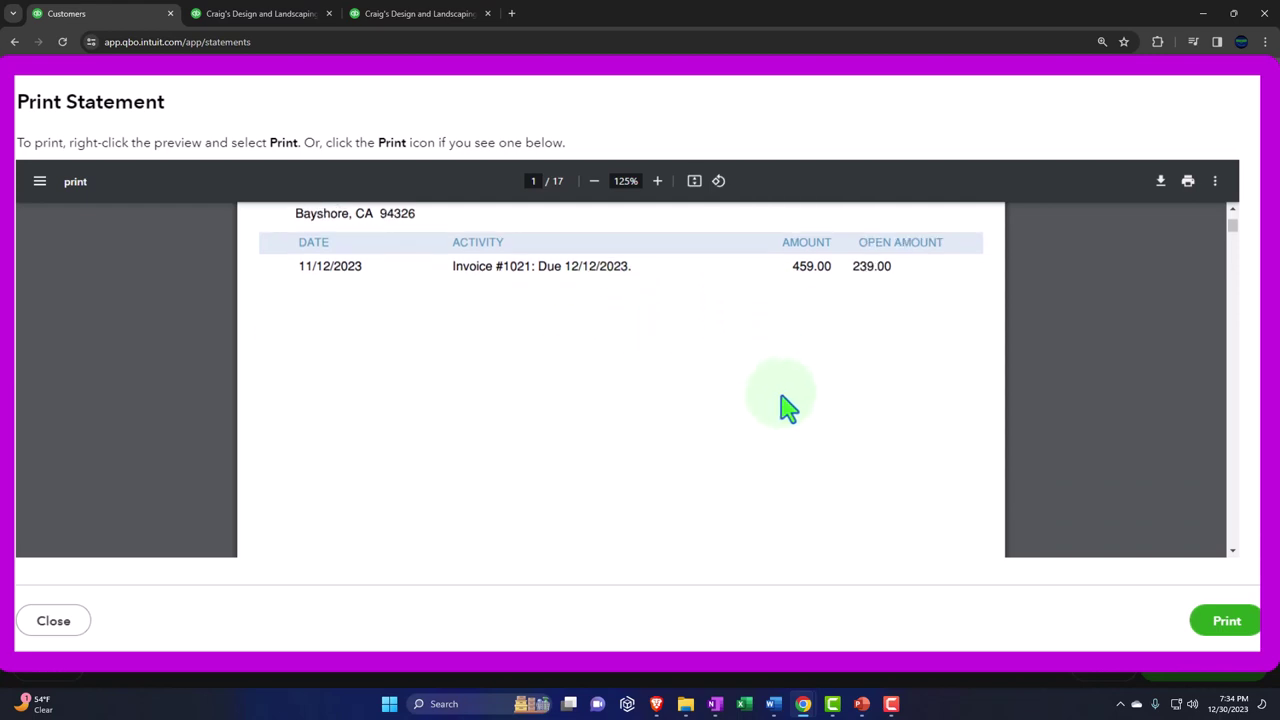
pyautogui.scroll(-5, 789, 407)
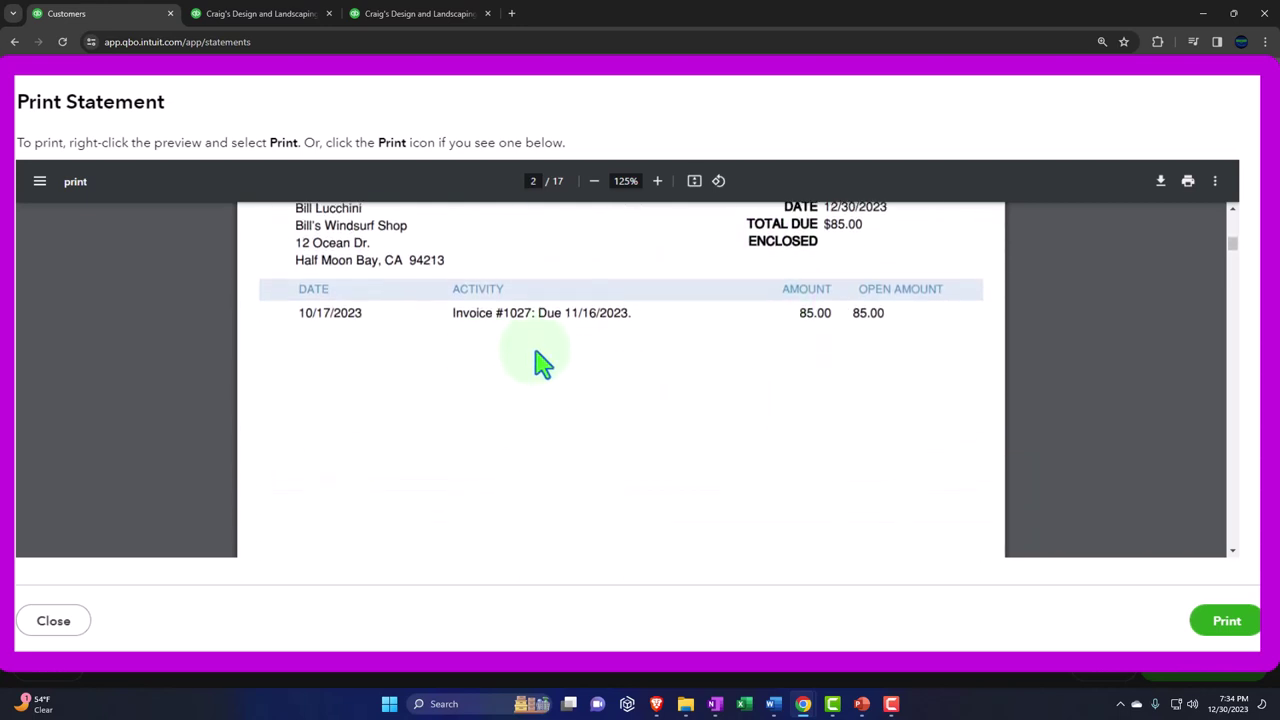
pyautogui.scroll(-5, 543, 363)
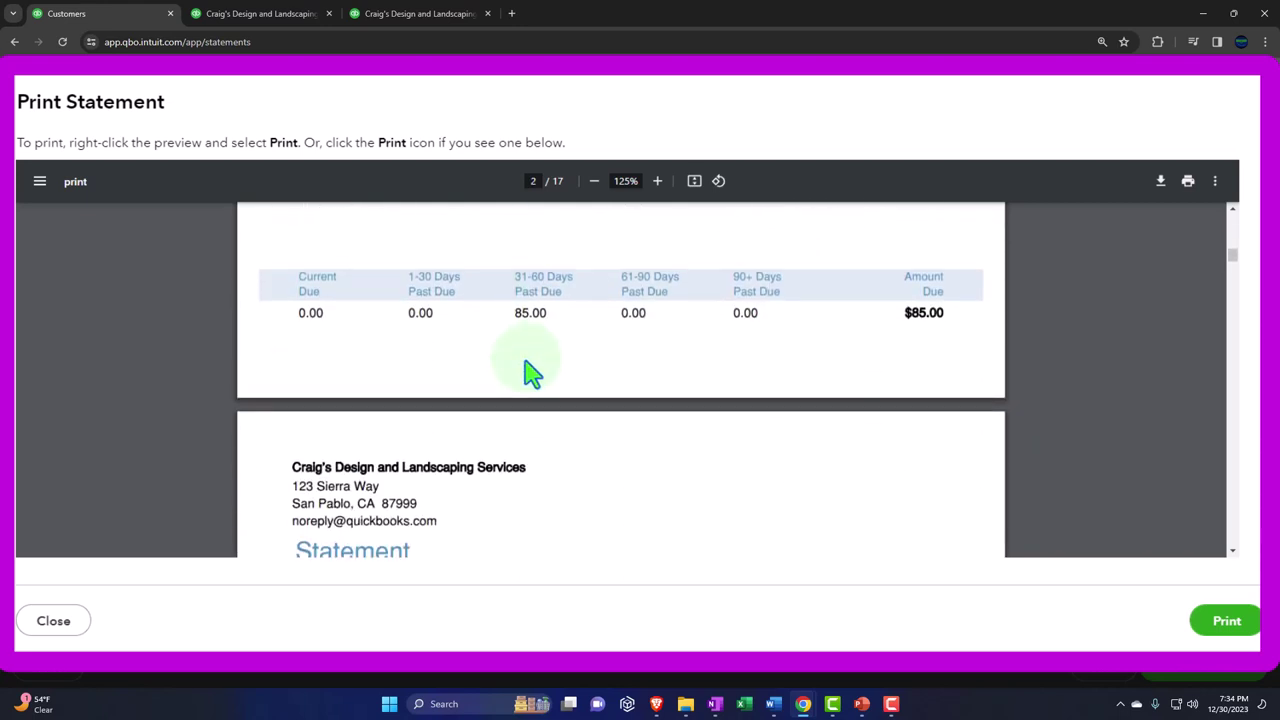
# Compare the fourth statement's invoice amounts and open amounts with its past-due summary.
pyautogui.scroll(-4, 530, 373)
pyautogui.scroll(-8, 530, 458)
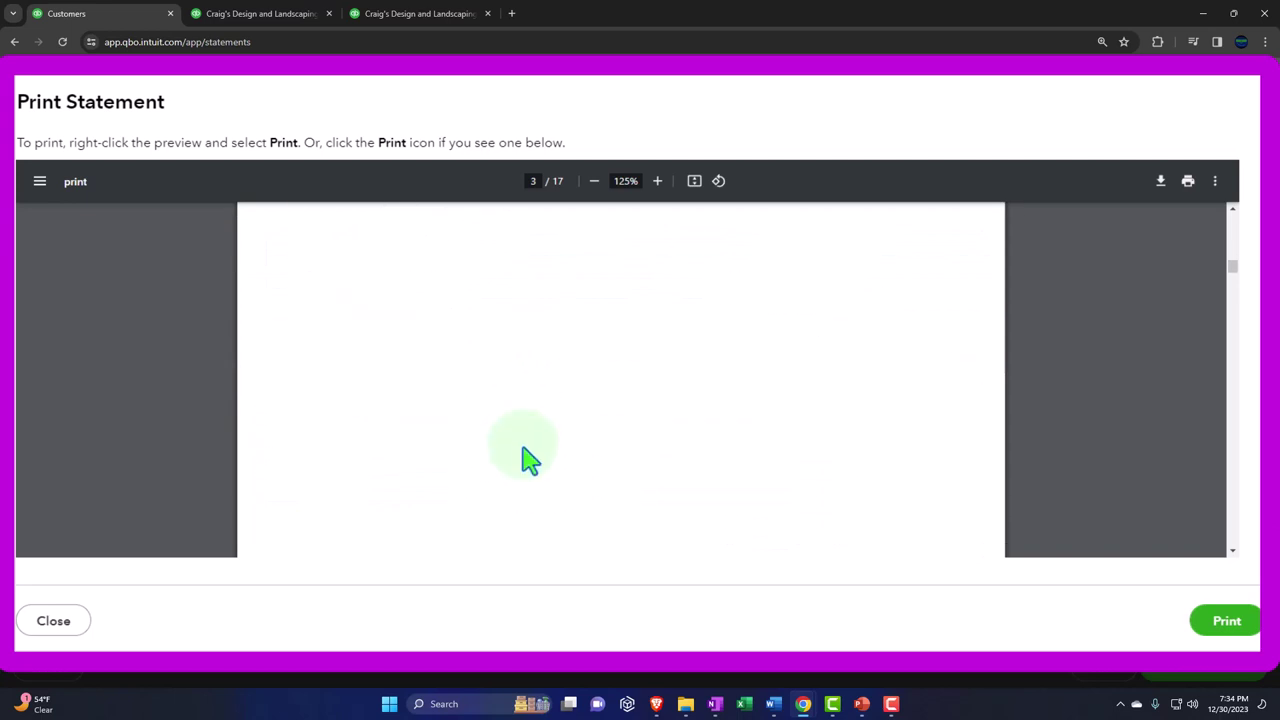
pyautogui.scroll(-1, 525, 468)
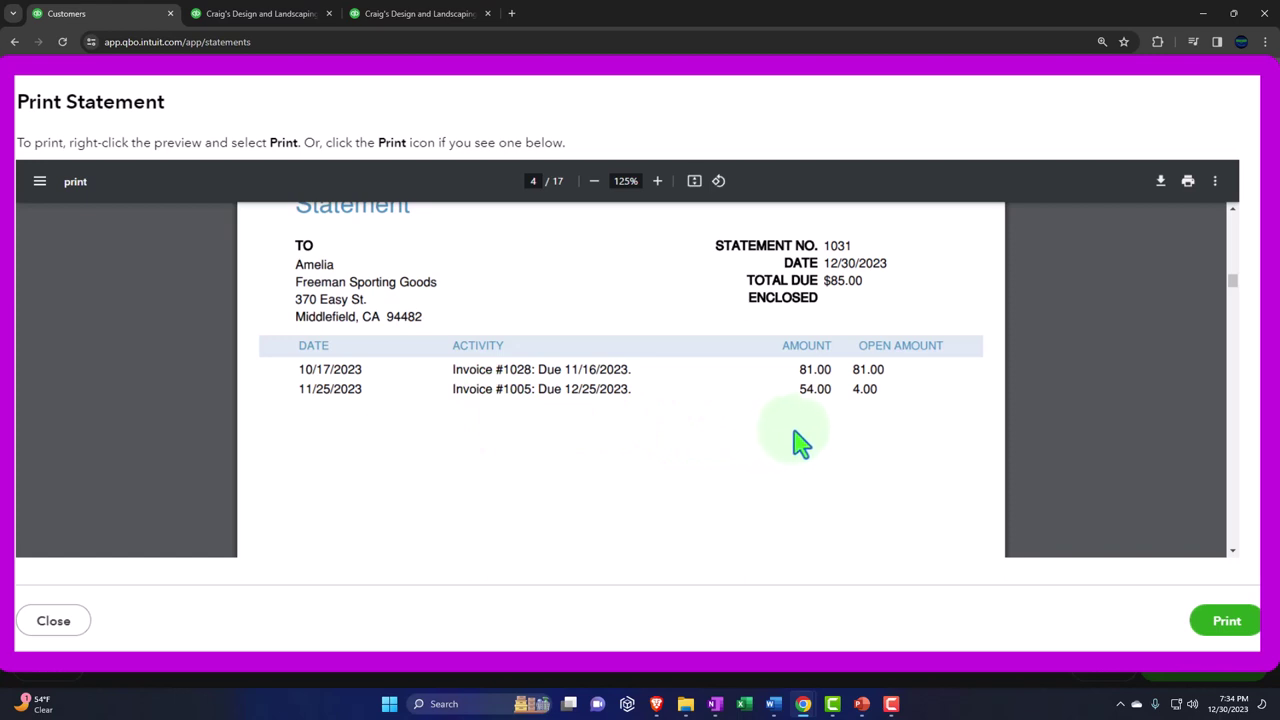
pyautogui.scroll(-5, 800, 440)
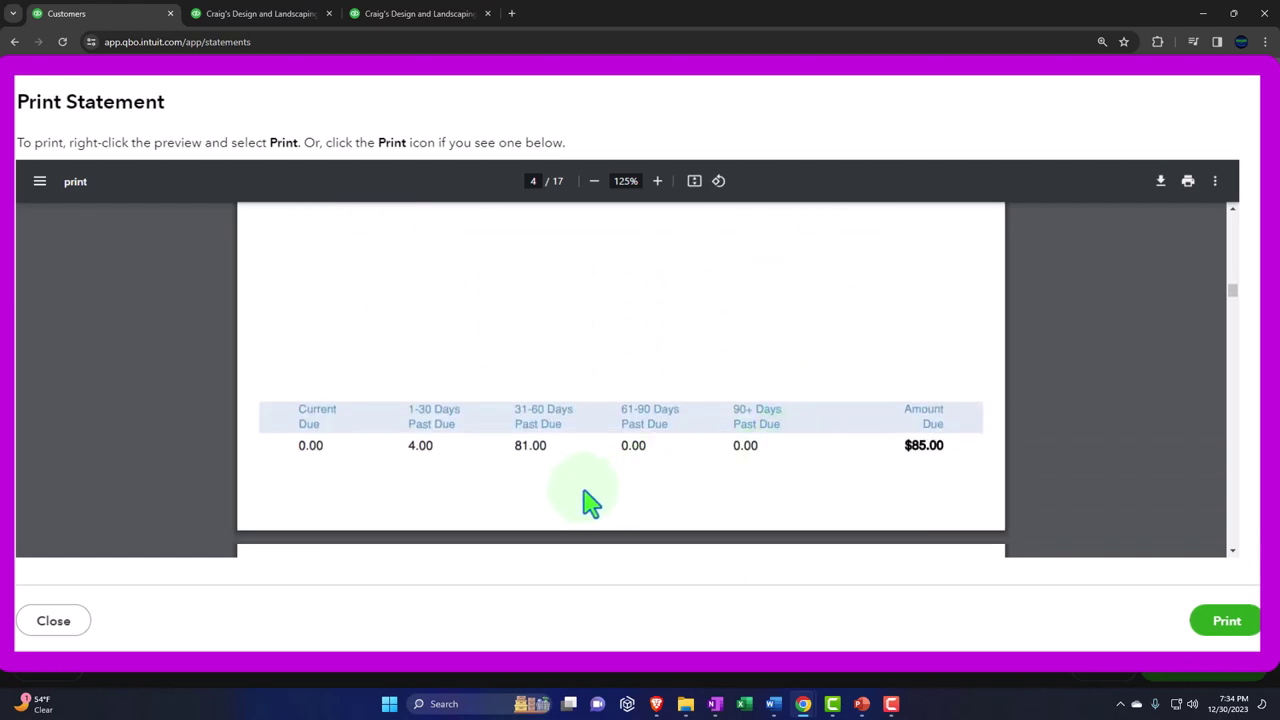
pyautogui.scroll(4, 590, 502)
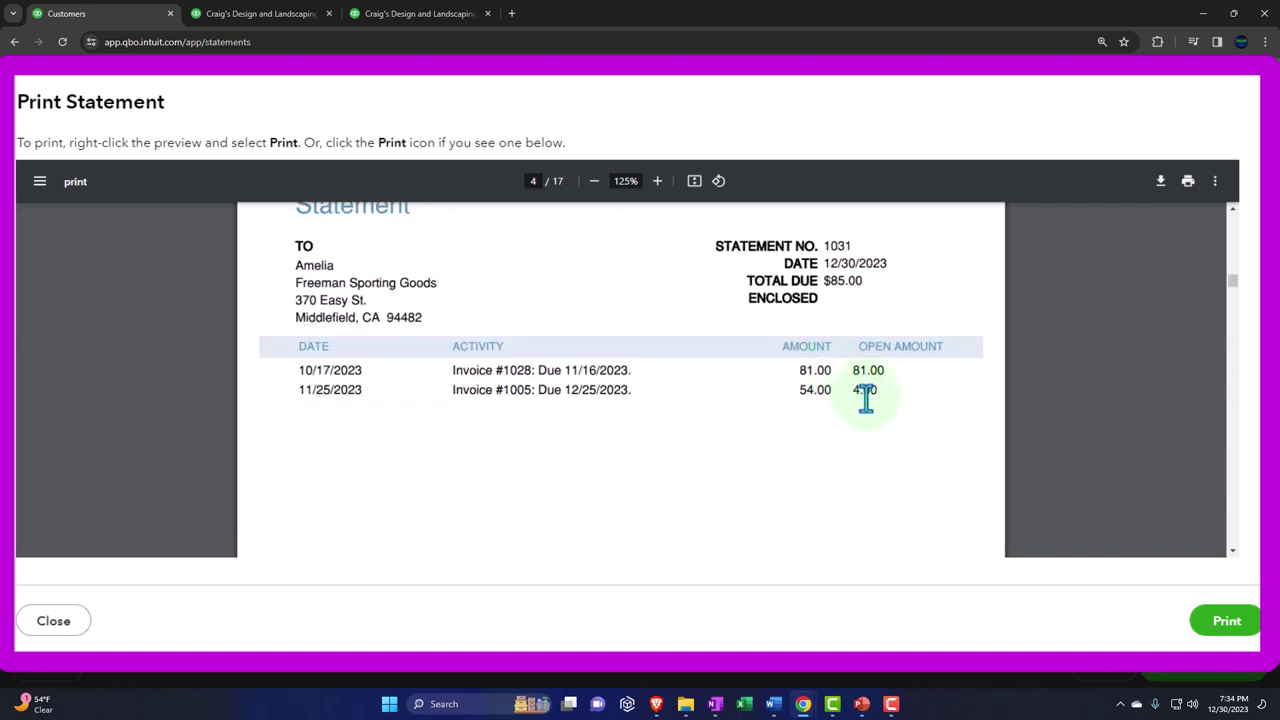
pyautogui.scroll(-5, 866, 400)
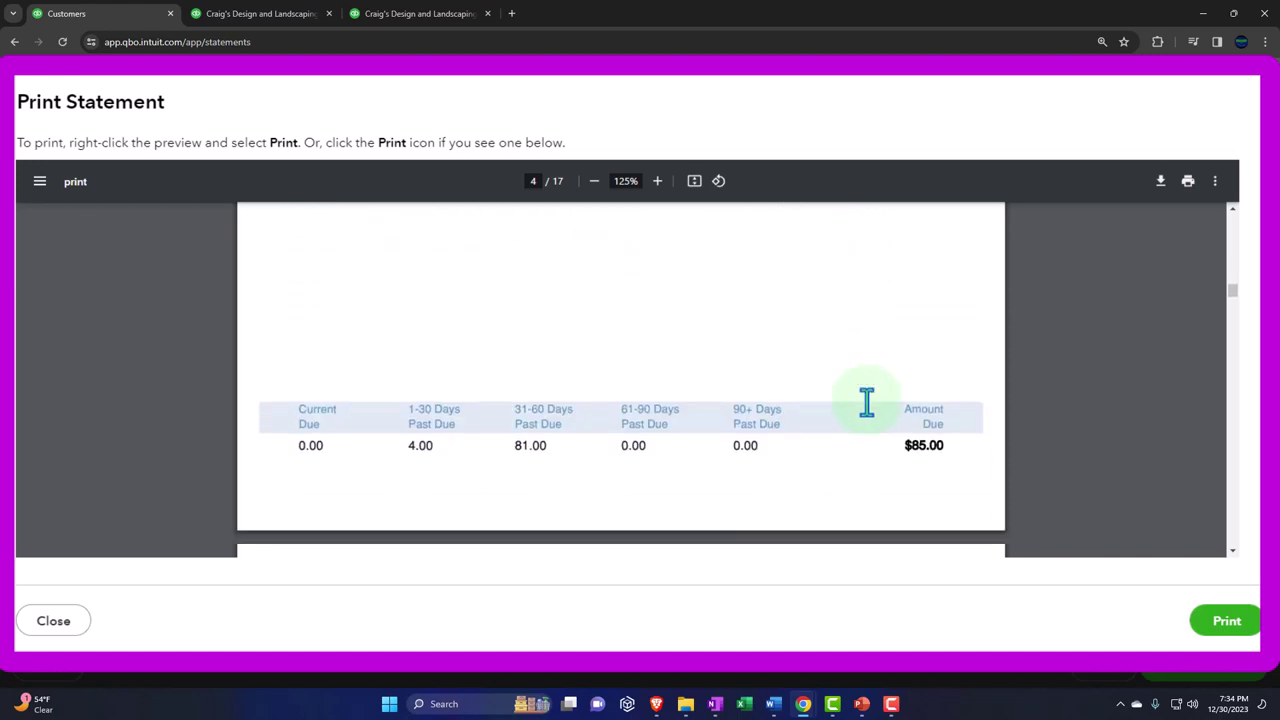
# Examine the open invoices and aging on the fifth through eighth statements, then close the print preview.
pyautogui.scroll(-10, 945, 402)
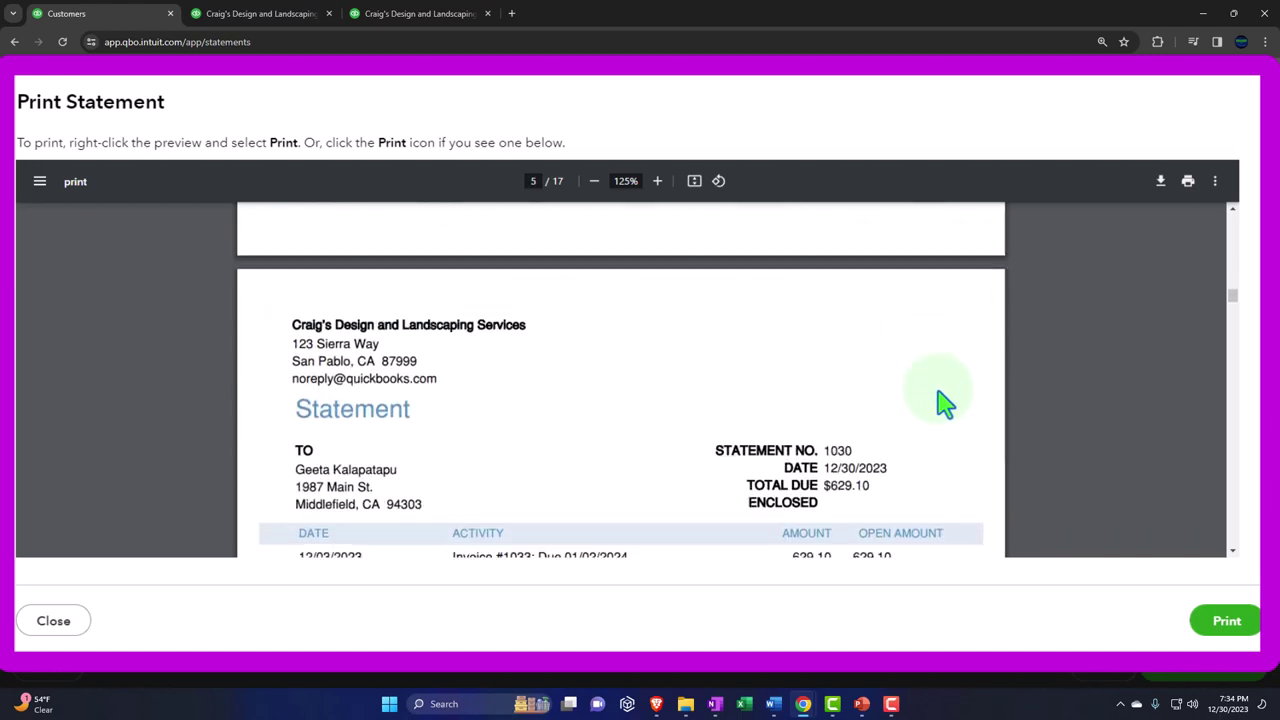
pyautogui.scroll(-10, 945, 402)
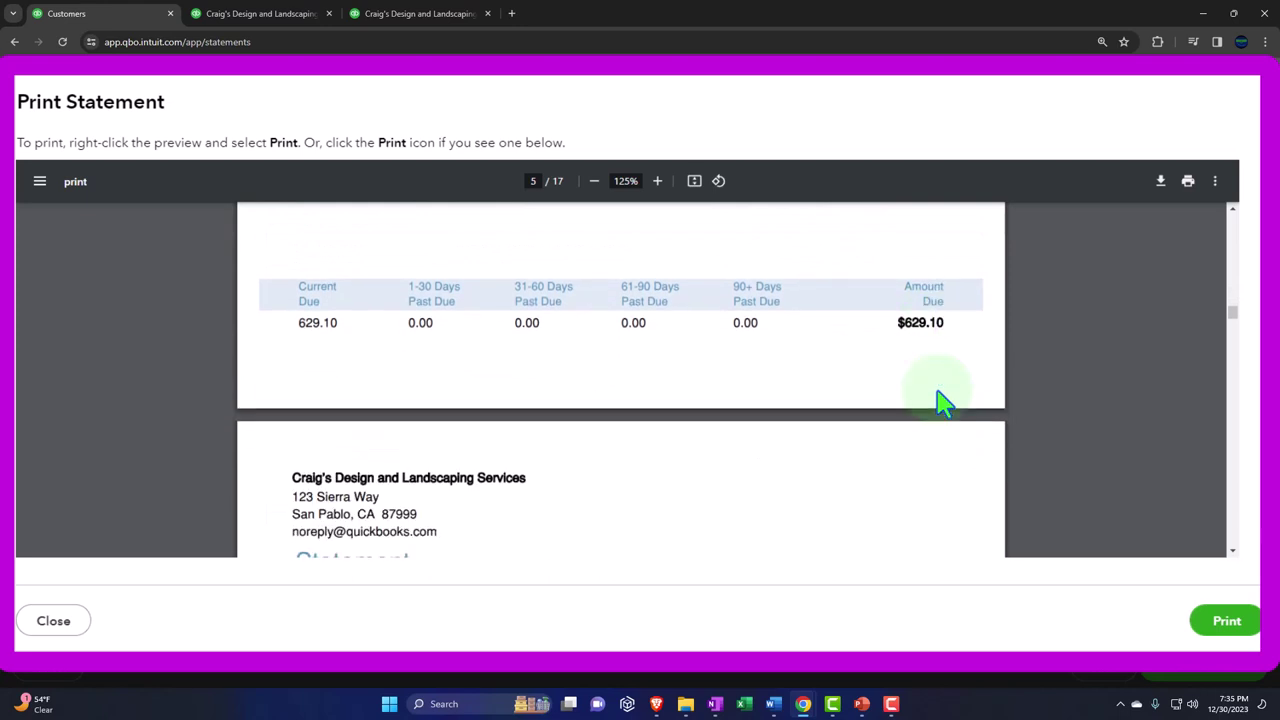
pyautogui.scroll(-10, 945, 402)
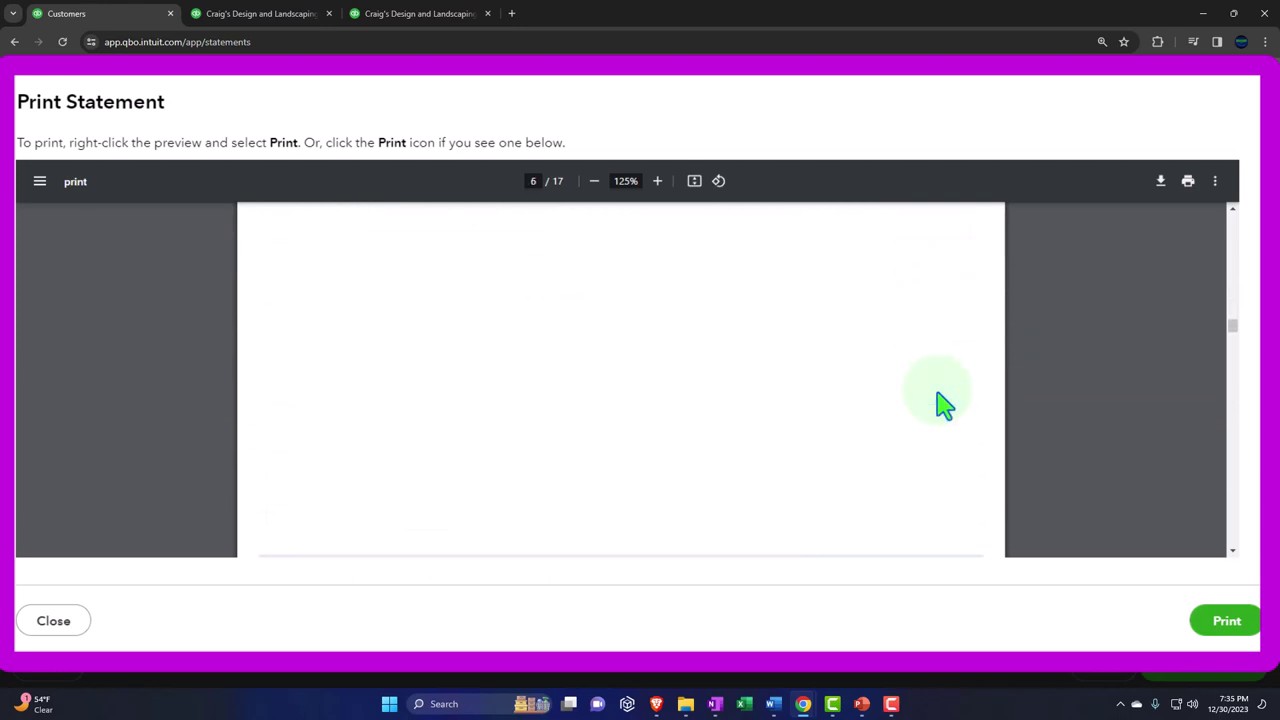
pyautogui.scroll(-2, 945, 402)
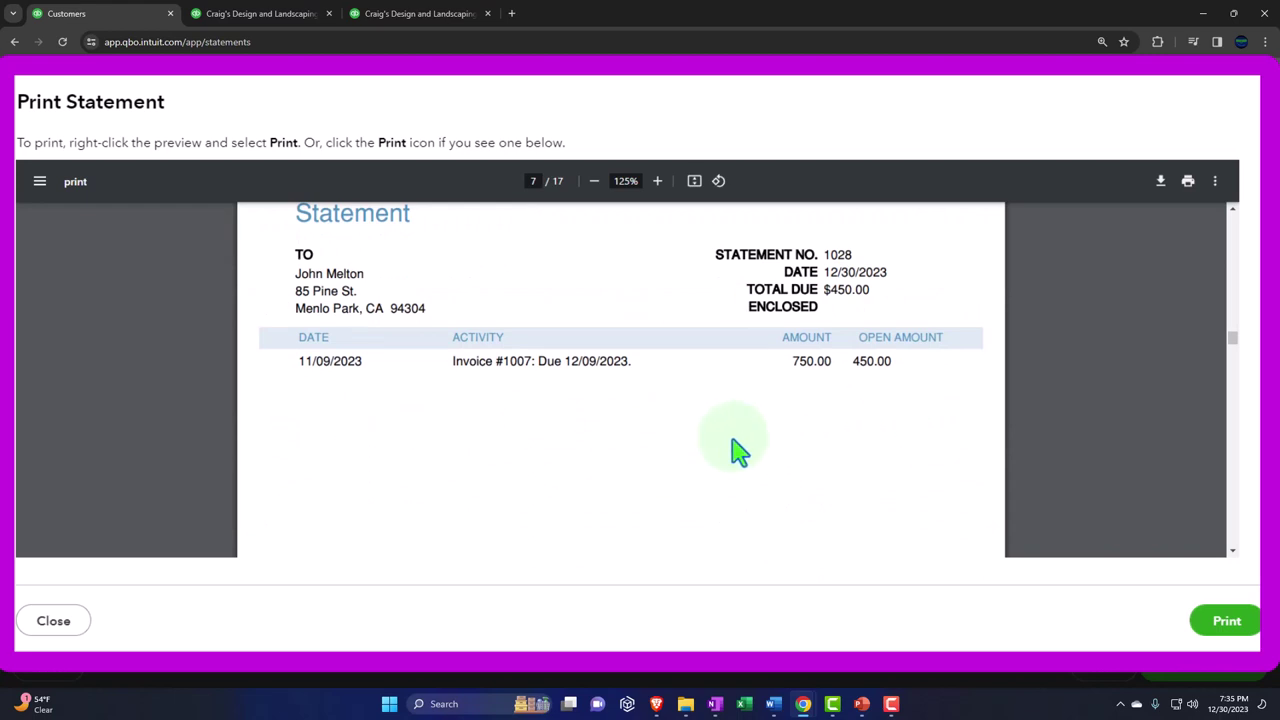
pyautogui.scroll(-10, 738, 452)
pyautogui.scroll(-2, 738, 452)
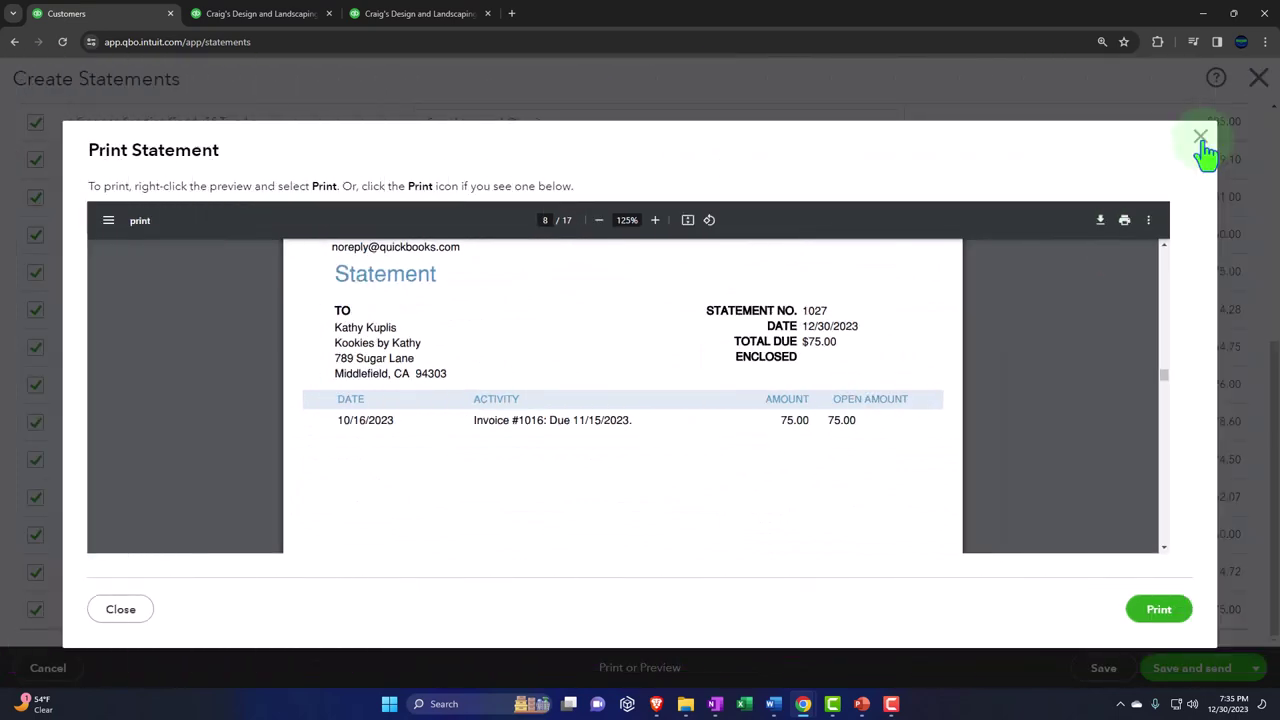
pyautogui.click(1200, 137)
# Change the statement type to Transaction Statement and apply it with the existing date range and Open balance status.
pyautogui.scroll(5, 254, 423)
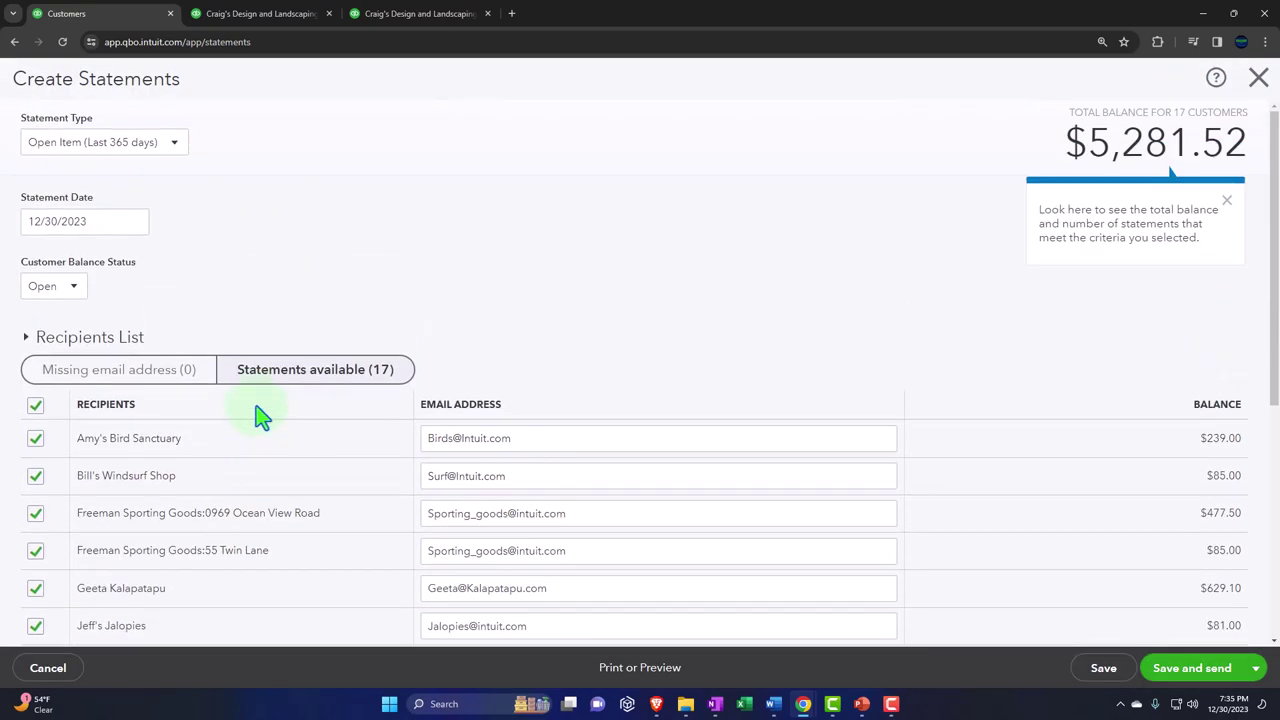
pyautogui.click(175, 146)
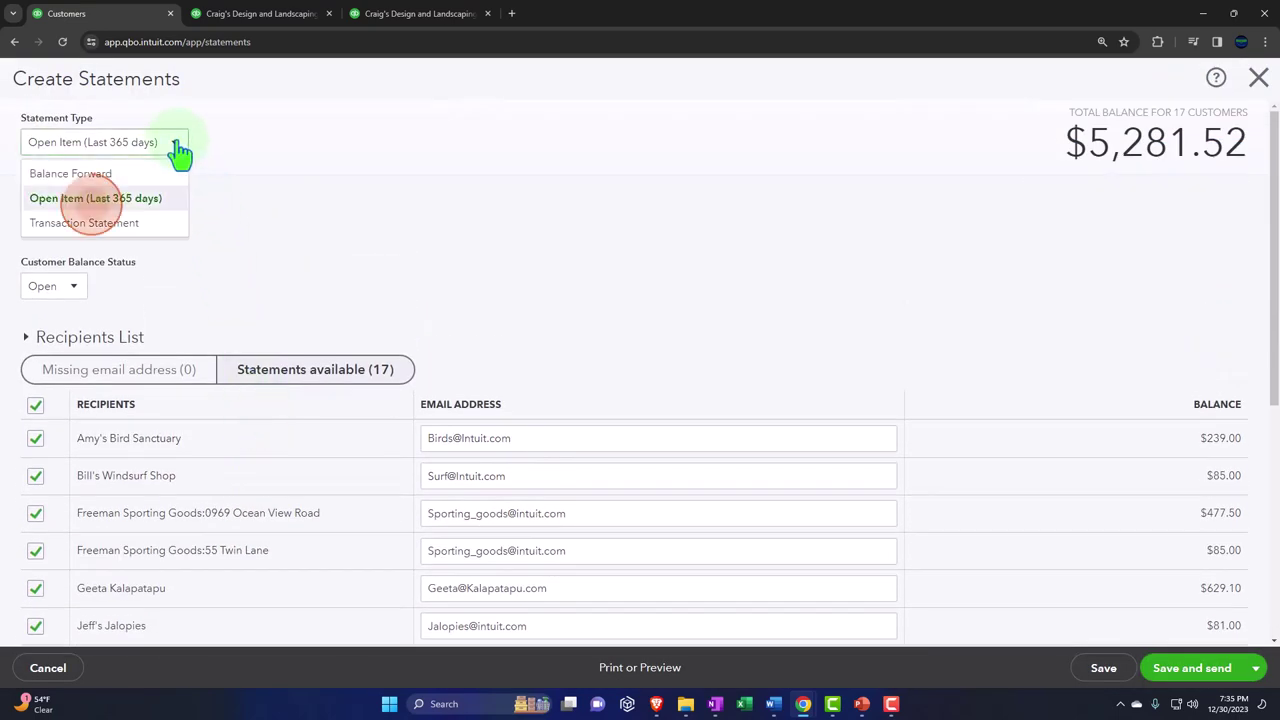
pyautogui.click(140, 225)
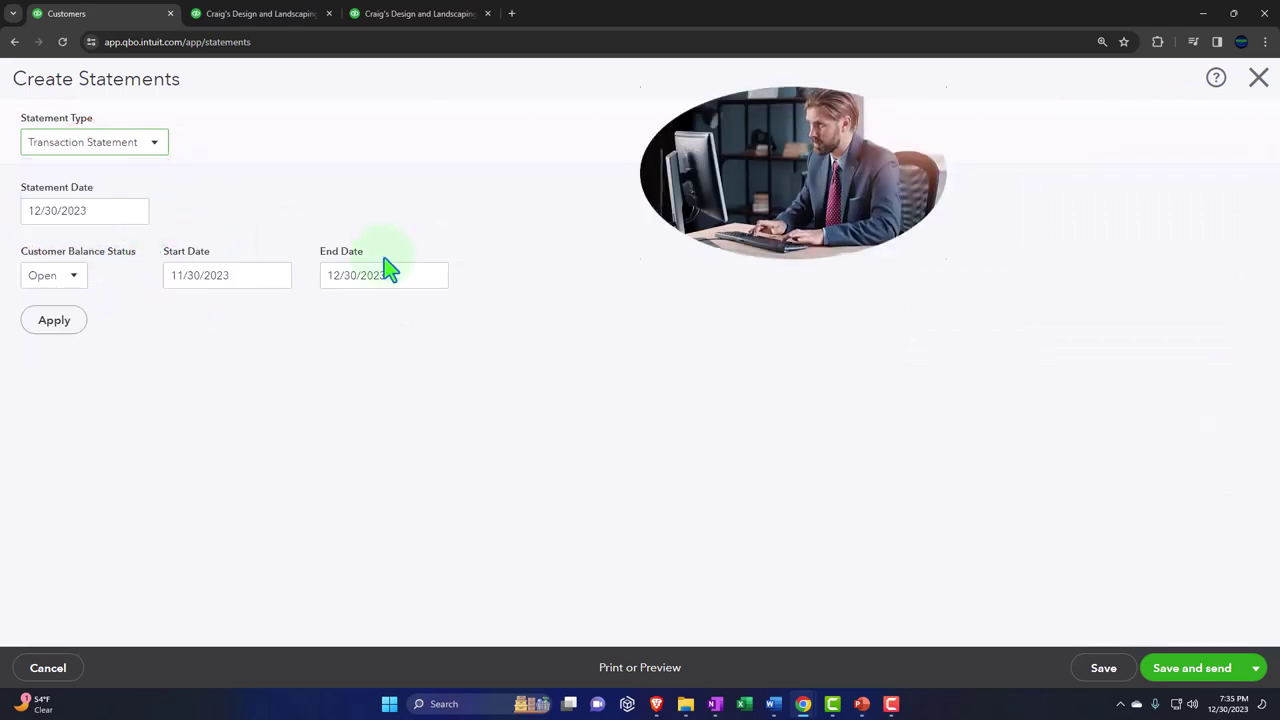
pyautogui.click(62, 326)
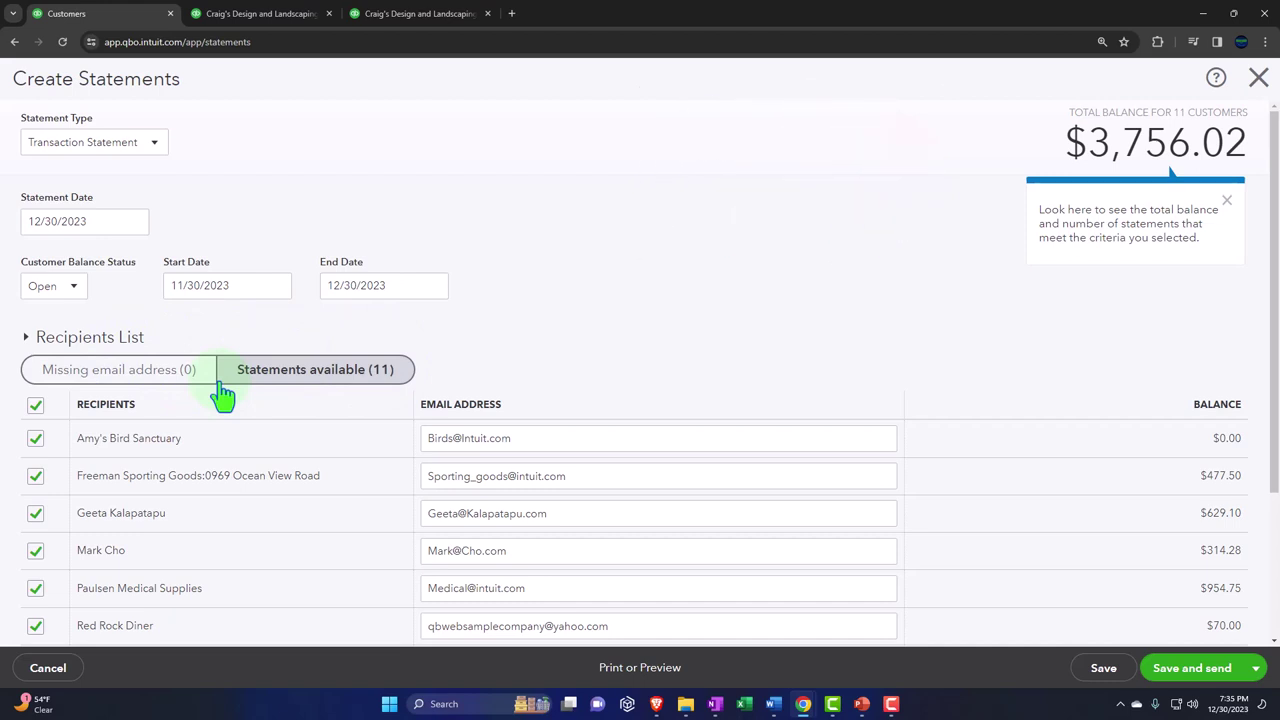
# Review the recipients, preview the transaction statements for printing and examine the first statement's invoice, amount and received totals.
pyautogui.scroll(-2, 568, 352)
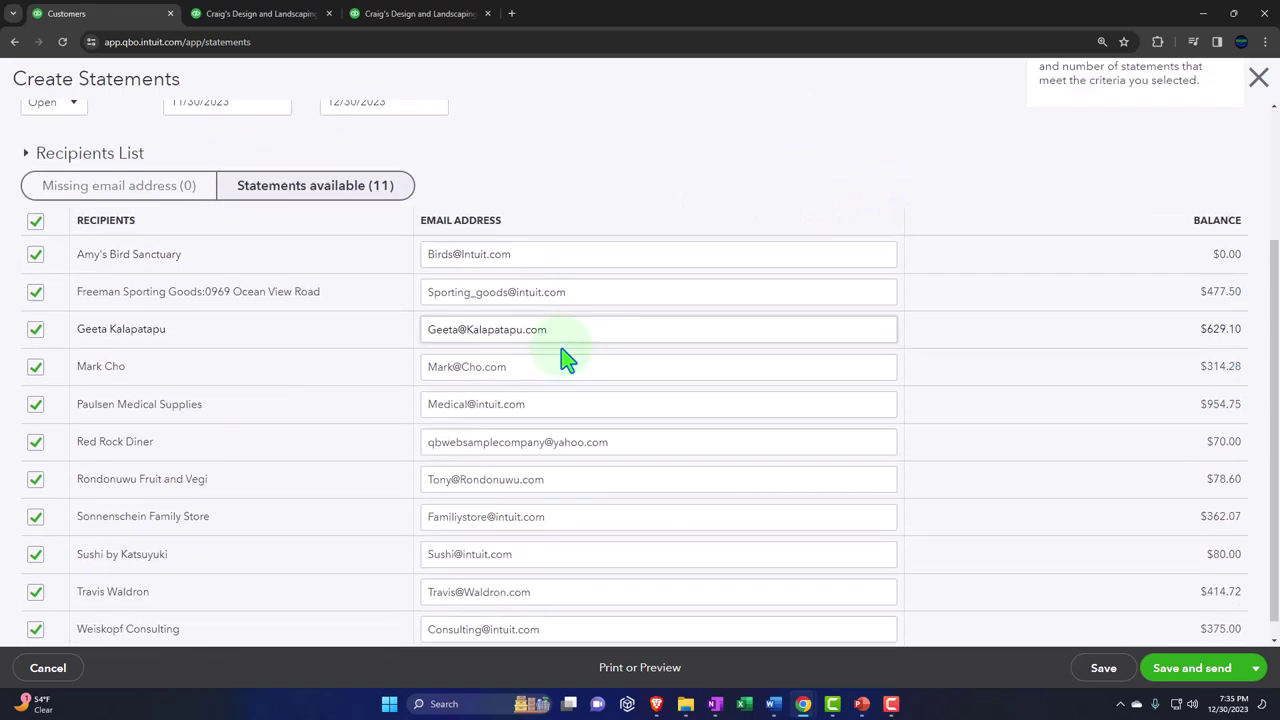
pyautogui.click(641, 679)
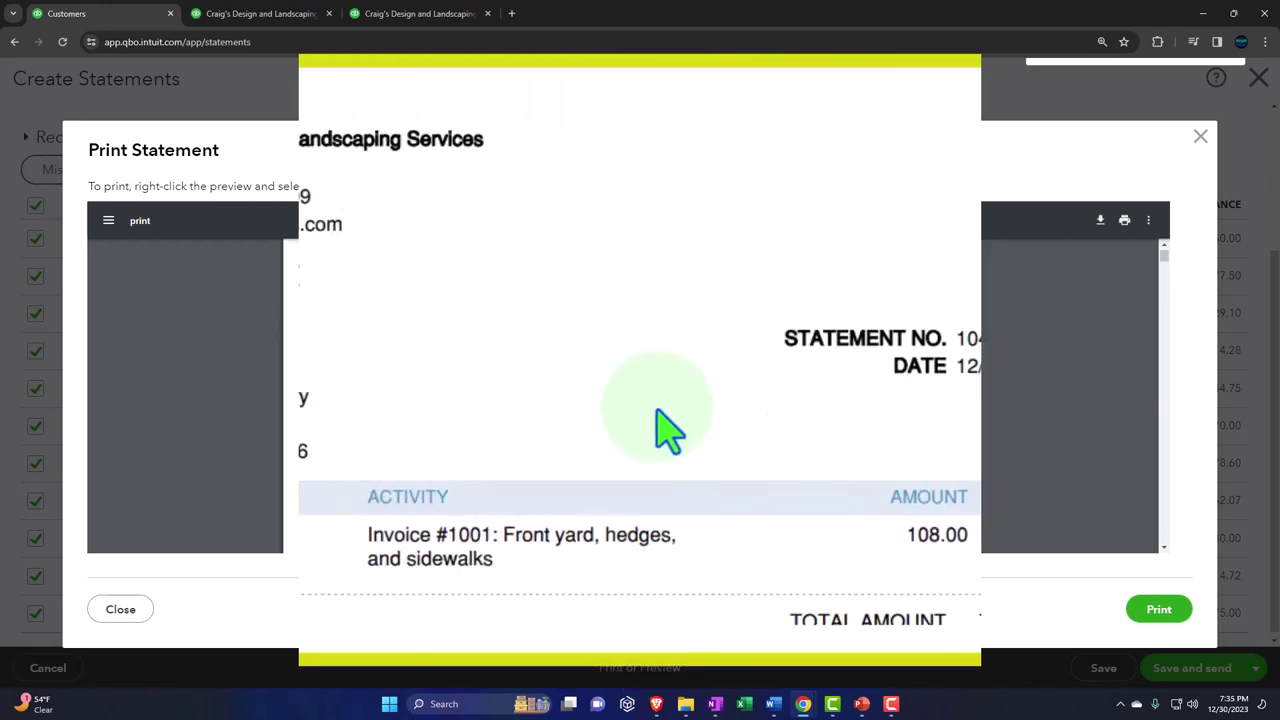
pyautogui.scroll(3, 668, 430)
pyautogui.scroll(-5, 668, 430)
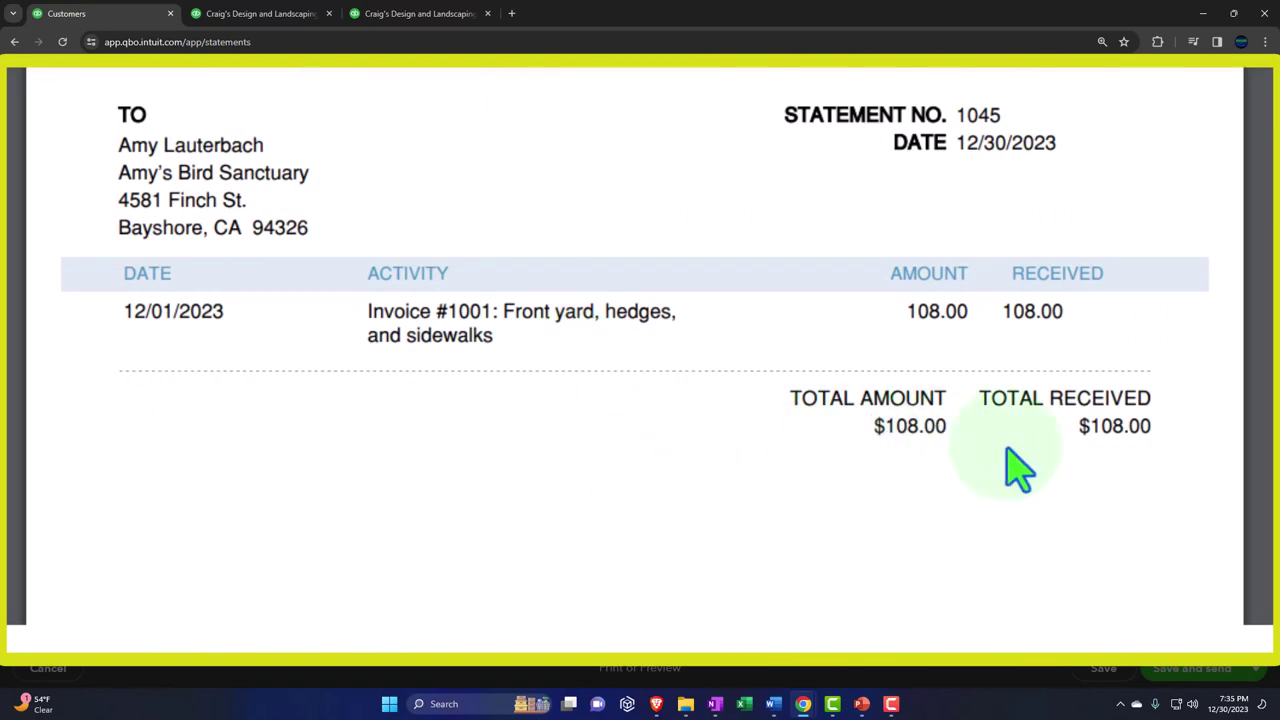
pyautogui.scroll(-3, 1018, 468)
pyautogui.scroll(3, 1018, 468)
pyautogui.scroll(-5, 1016, 472)
pyautogui.scroll(2, 1016, 478)
pyautogui.scroll(-1, 1000, 471)
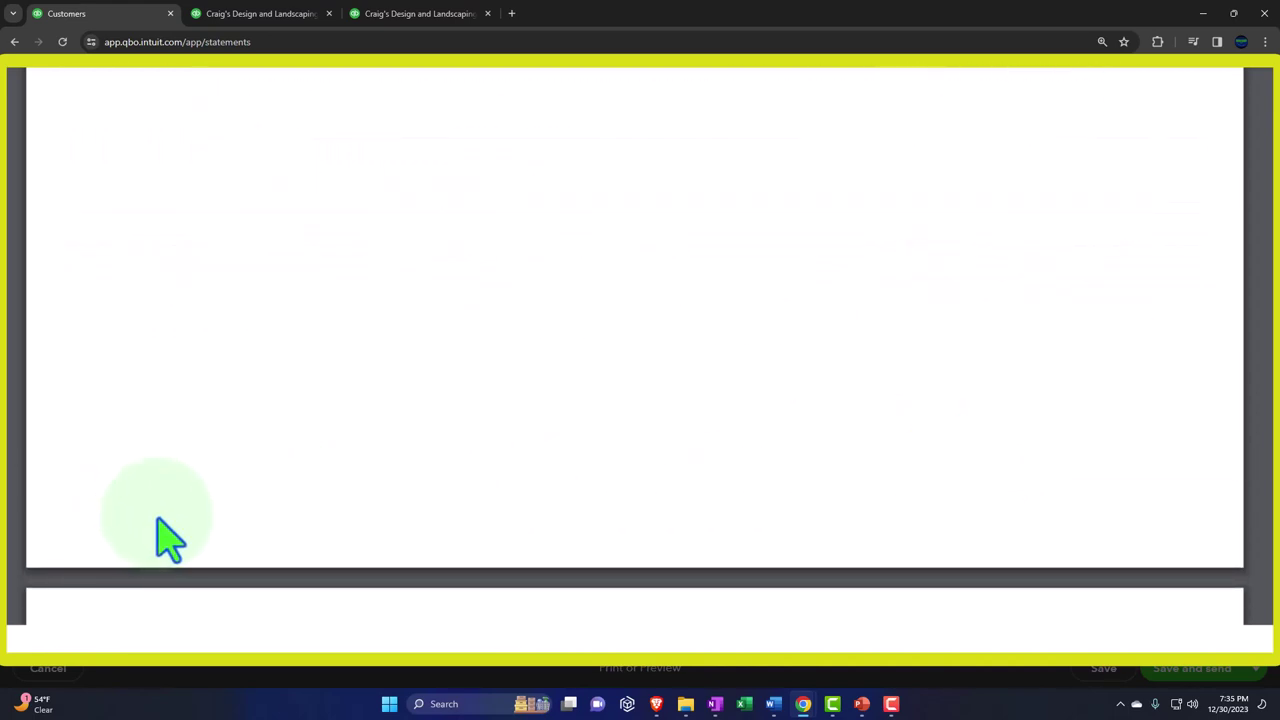
pyautogui.scroll(5, 172, 546)
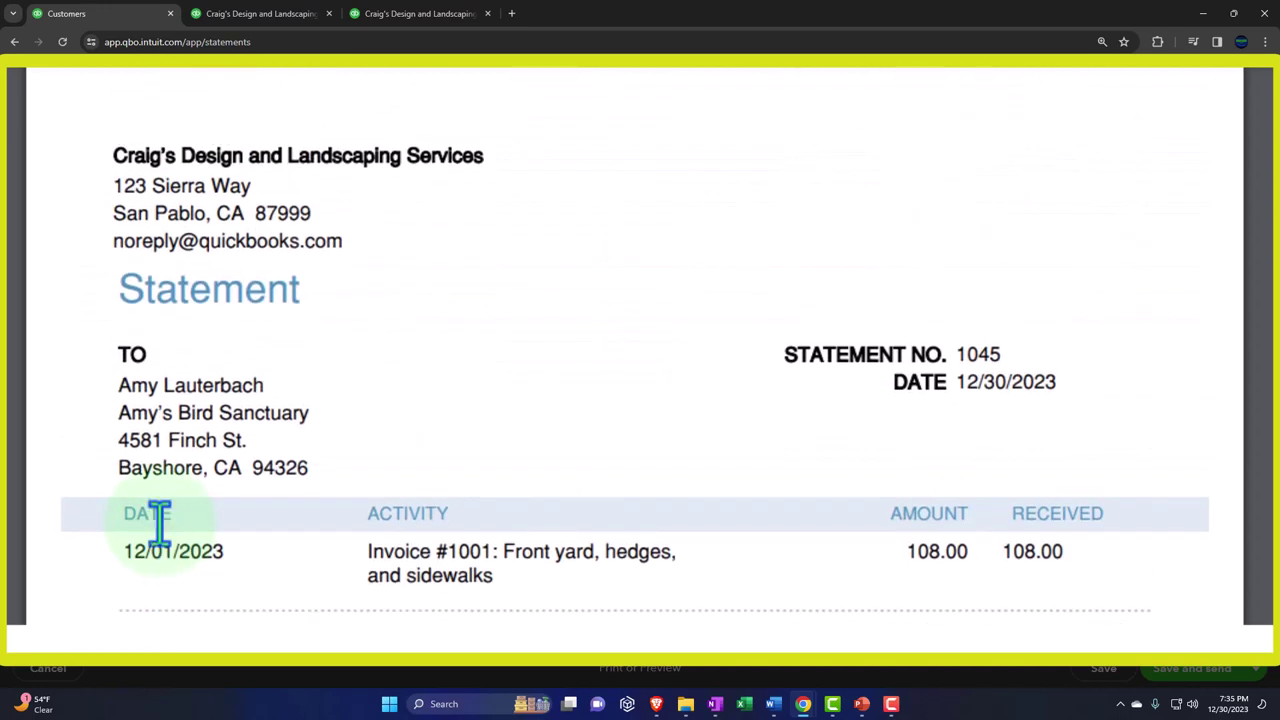
pyautogui.scroll(-10, 160, 525)
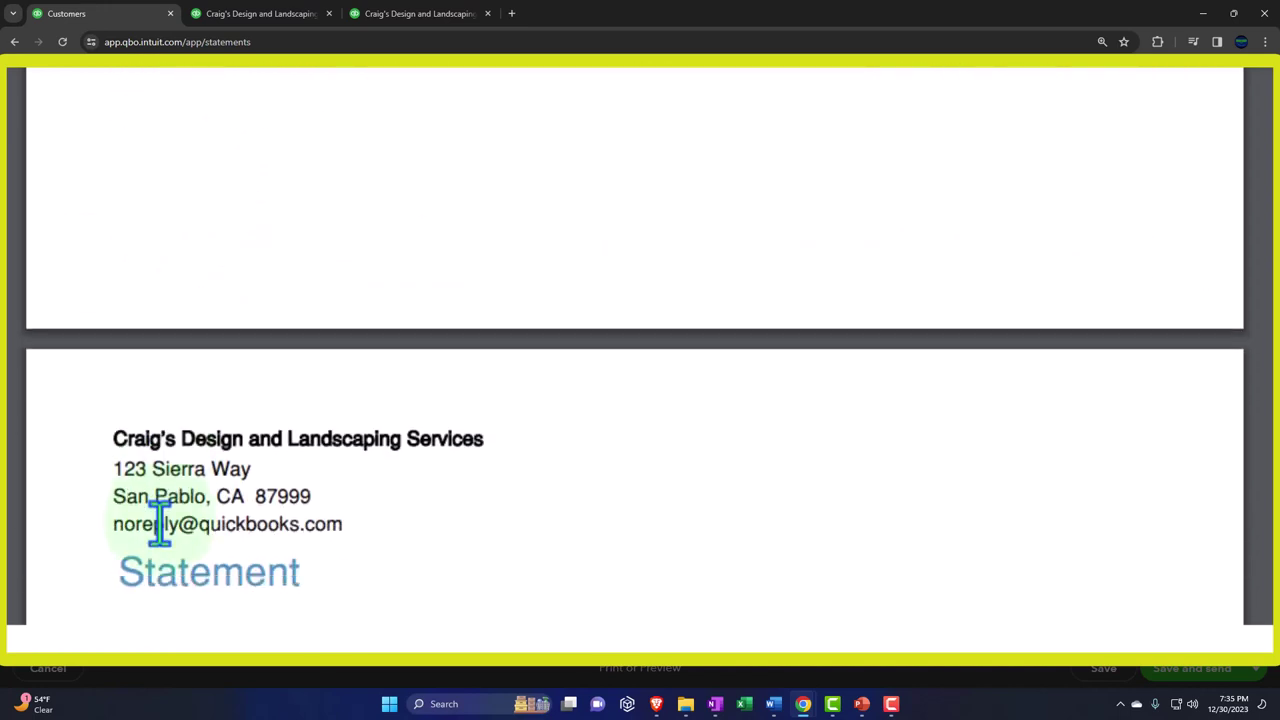
# Examine the invoice, amount and received totals on the second through fourth transaction statements, then close the print preview.
pyautogui.scroll(-3, 160, 525)
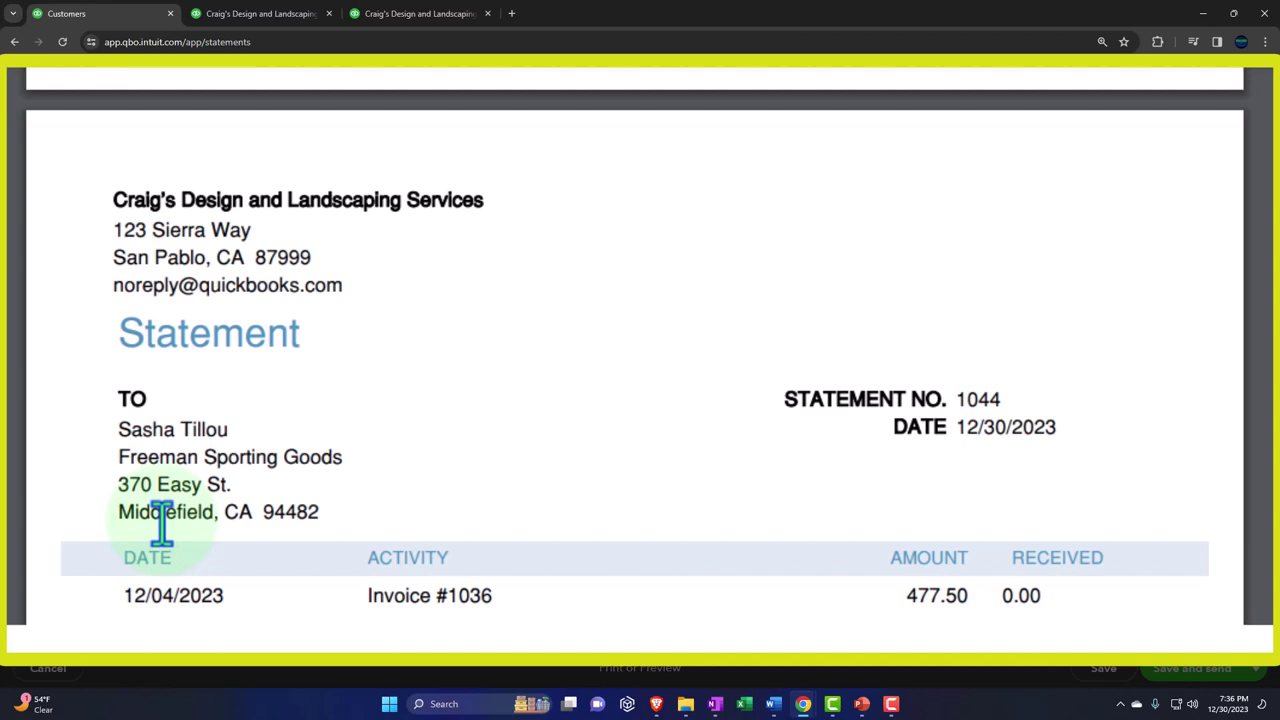
pyautogui.scroll(-3, 160, 525)
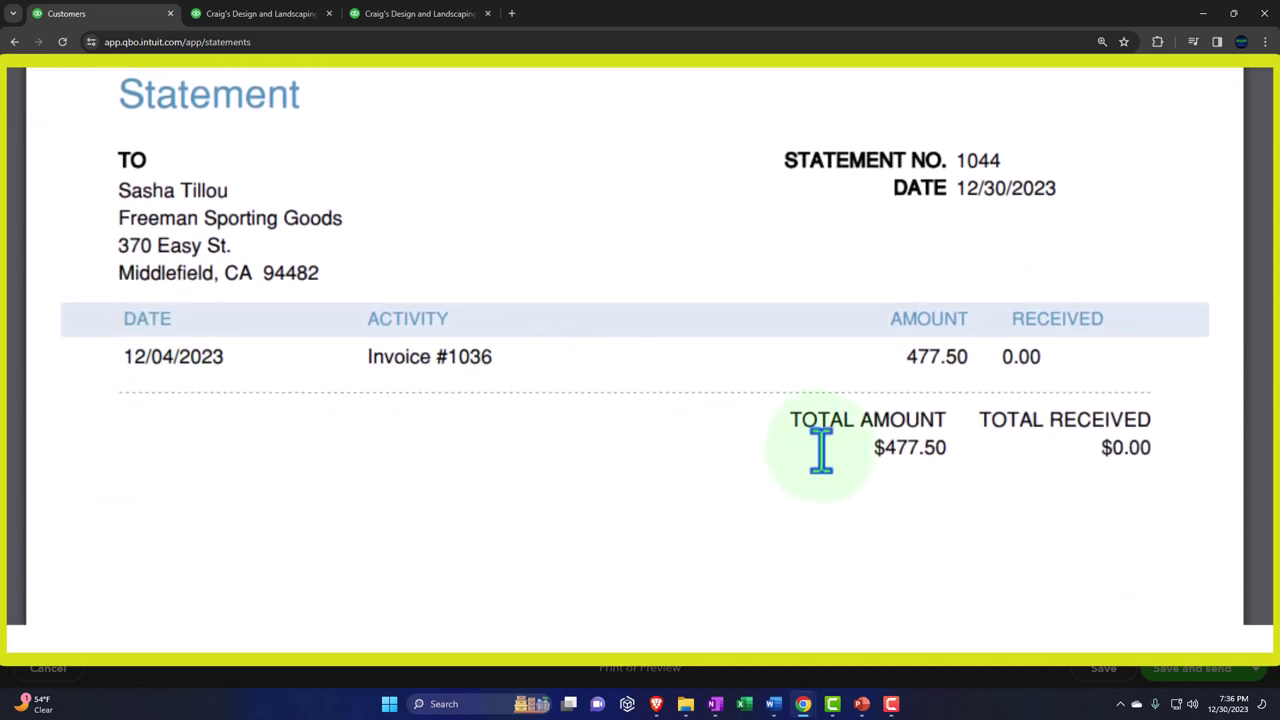
pyautogui.scroll(-5, 1003, 480)
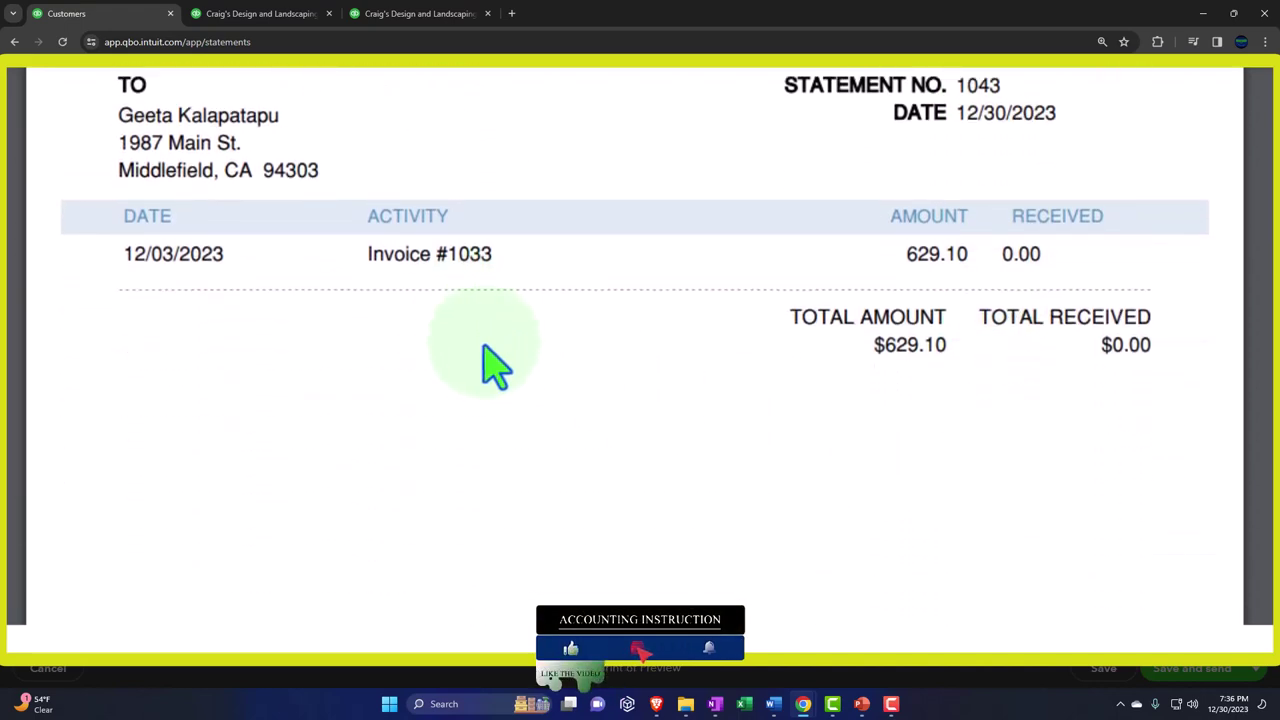
pyautogui.scroll(-5, 491, 380)
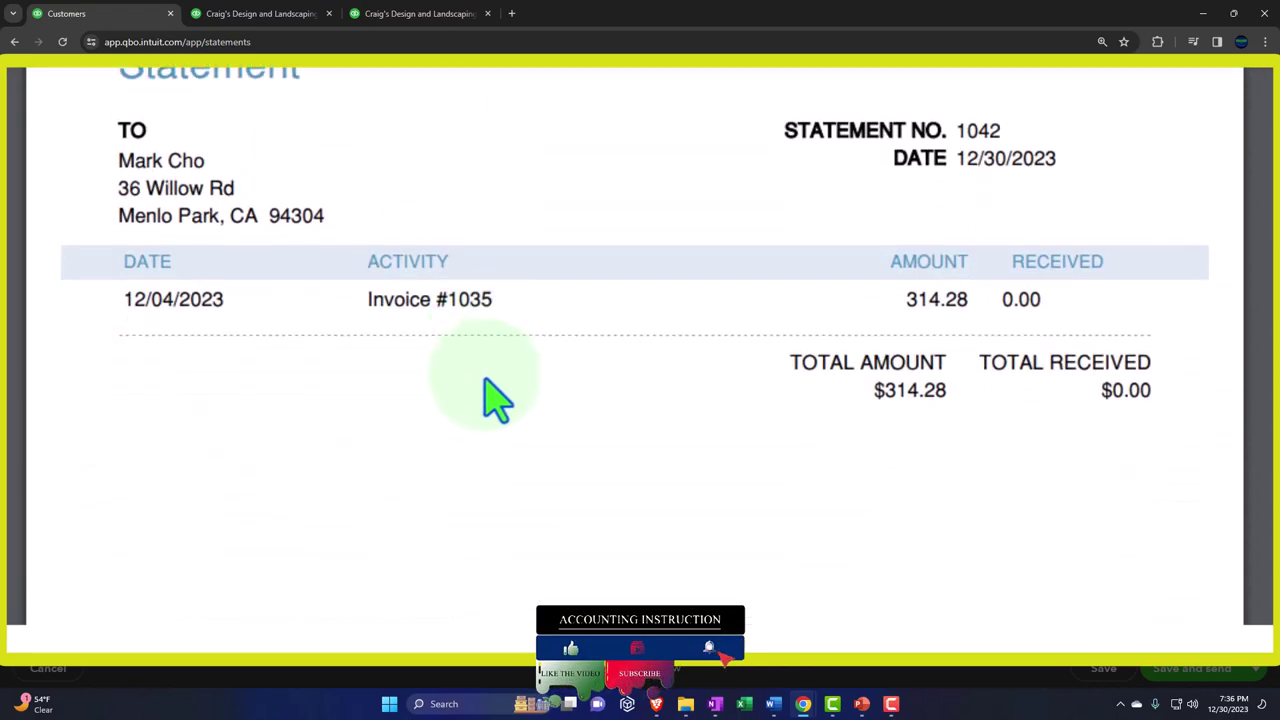
pyautogui.scroll(-3, 668, 462)
pyautogui.scroll(-4, 668, 462)
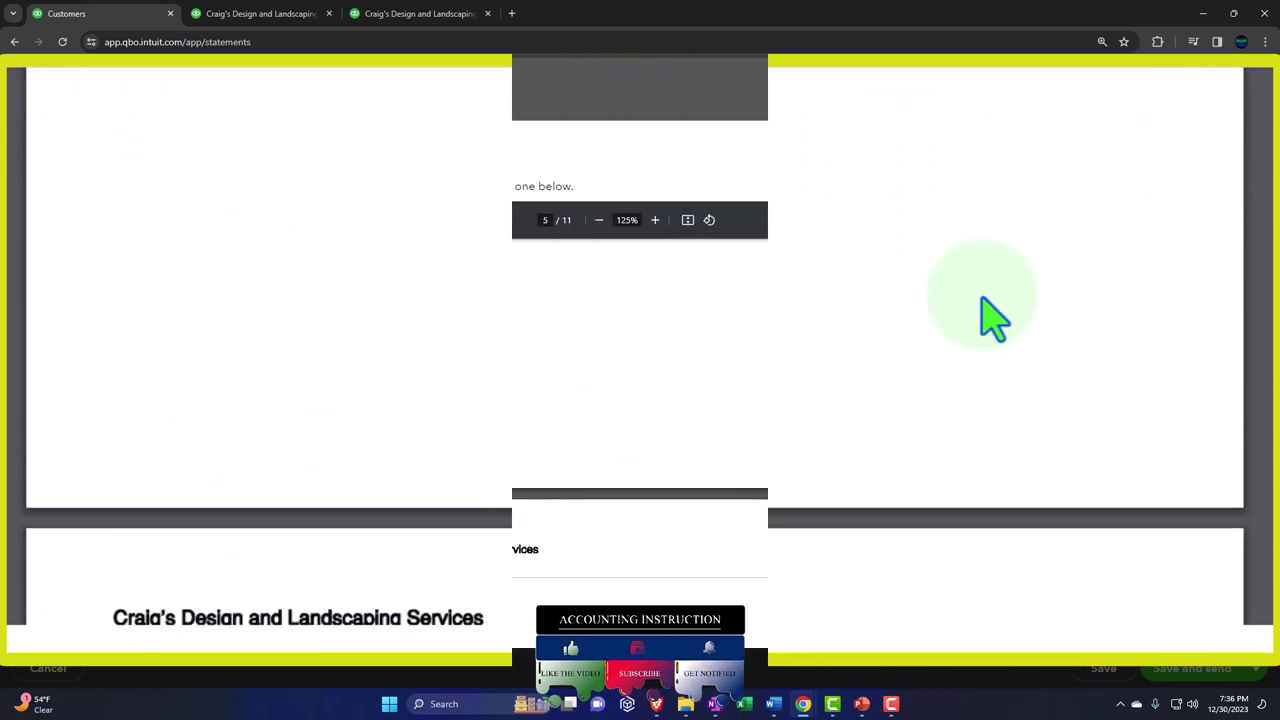
pyautogui.click(1200, 137)
# Set the statements' start date to 01/01/2023 and apply it with the existing end date and Open balance status.
pyautogui.scroll(2, 135, 400)
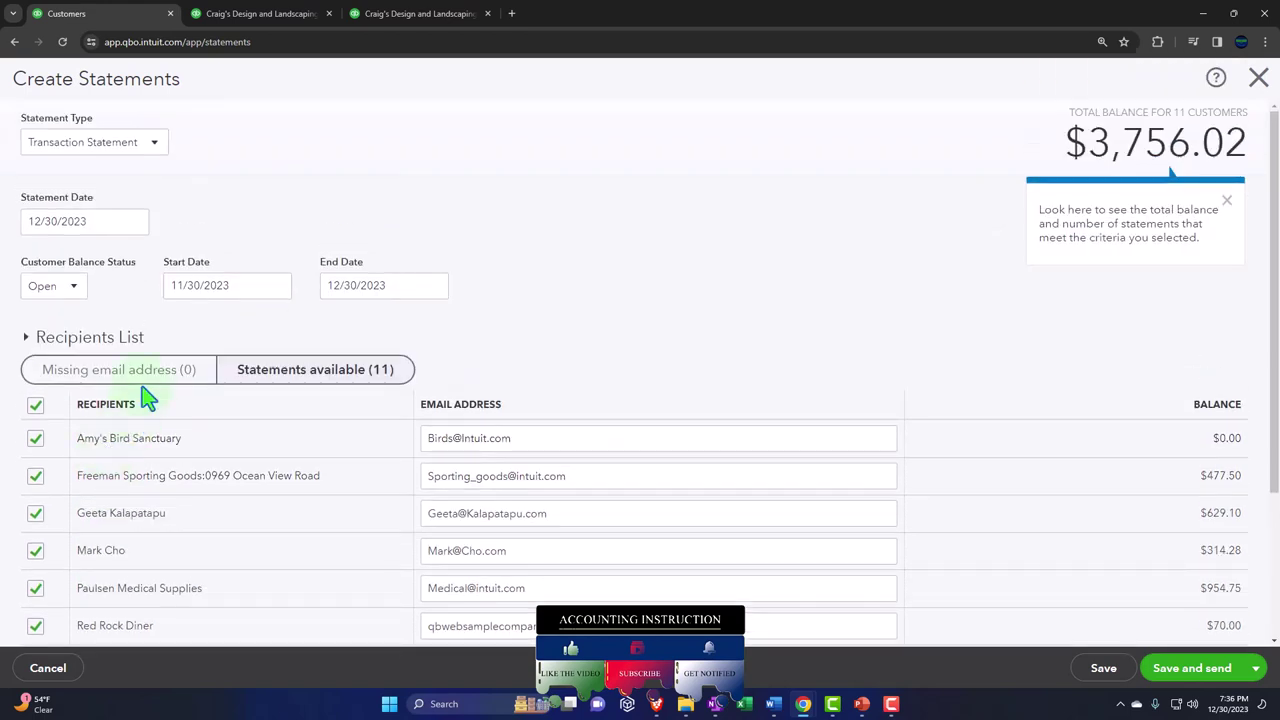
pyautogui.moveTo(240, 286); pyautogui.dragTo(58, 286)
pyautogui.write('0')
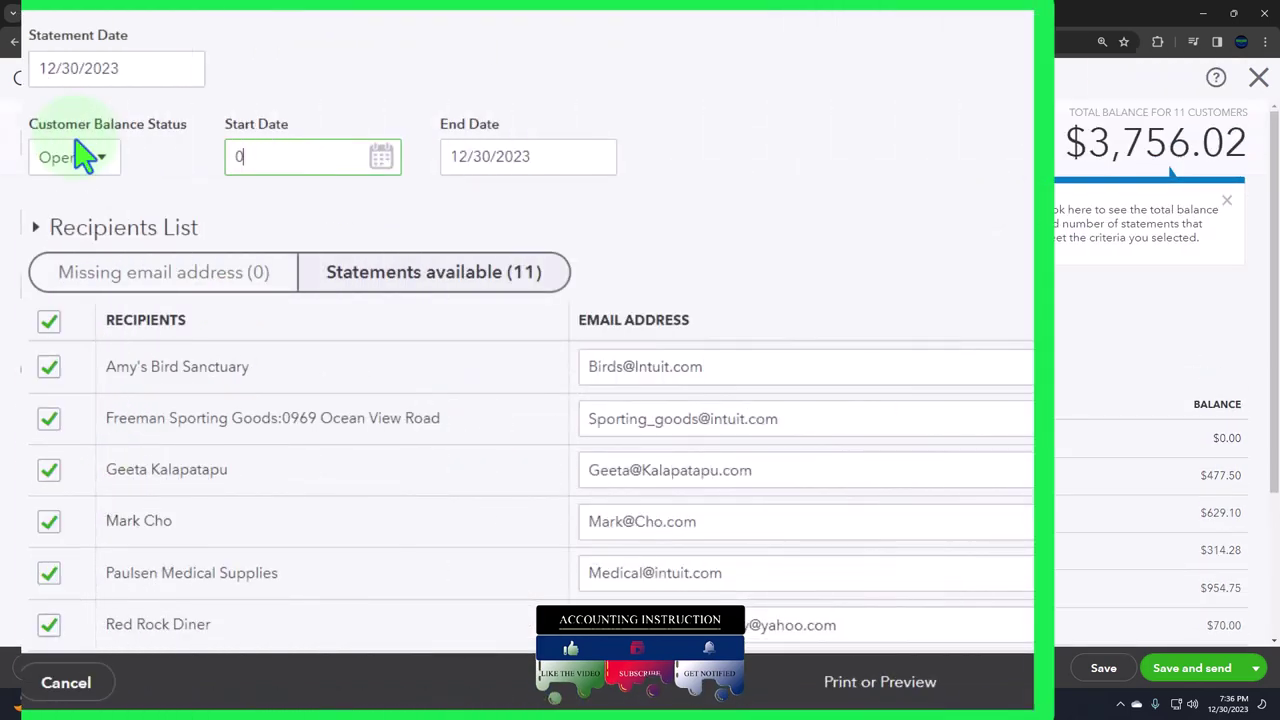
pyautogui.write('1/01/2023')
pyautogui.press('Tab')
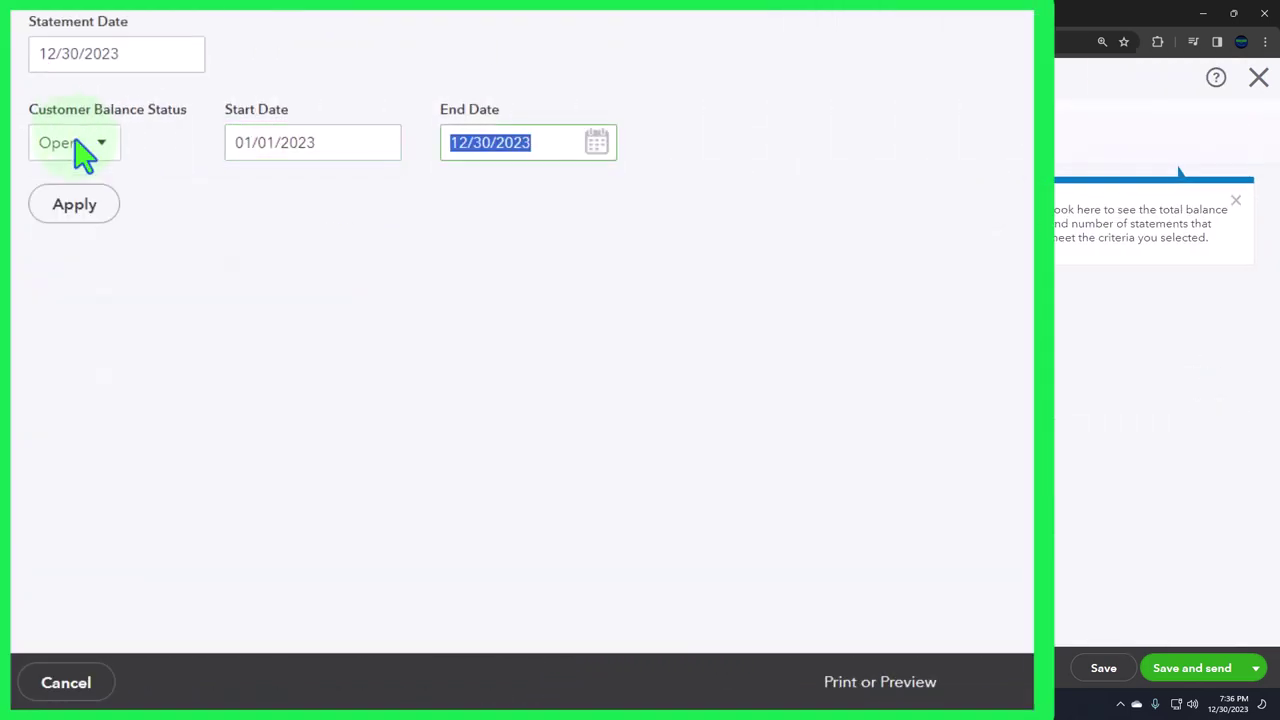
pyautogui.click(82, 206)
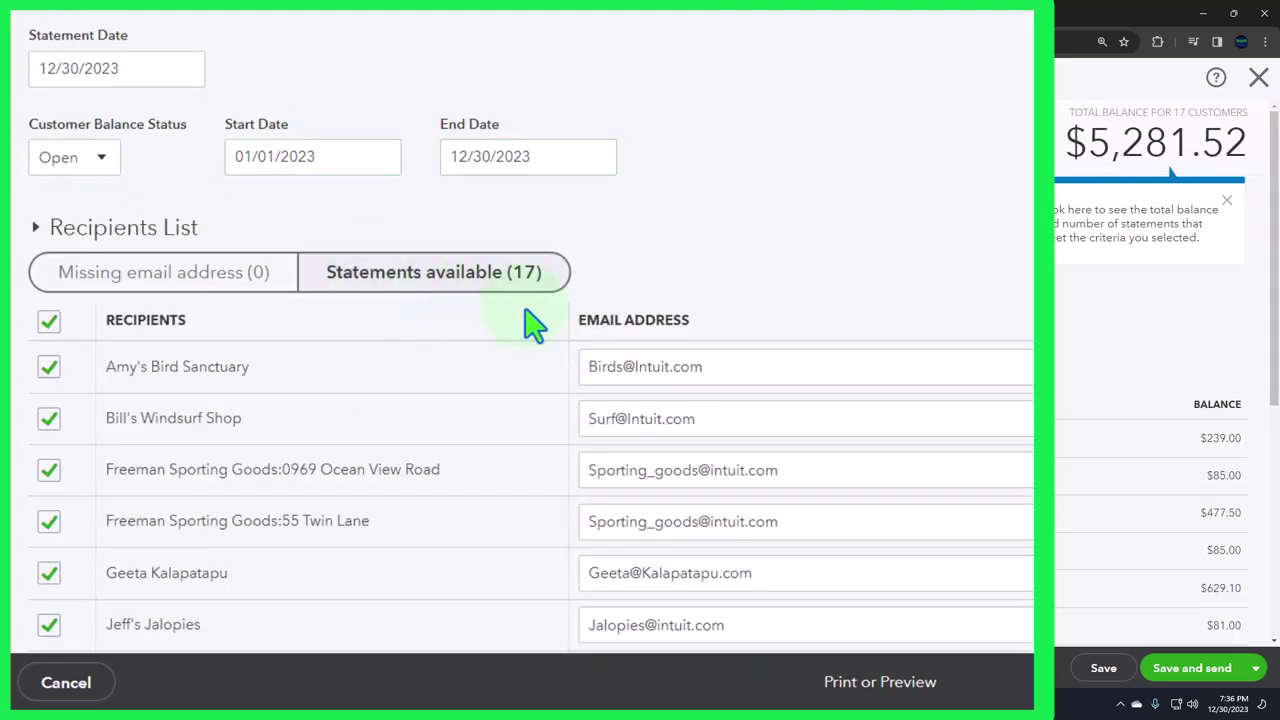
# Preview the transaction statements for printing and compare invoice amounts with received amounts on the first two statements.
pyautogui.click(880, 681)
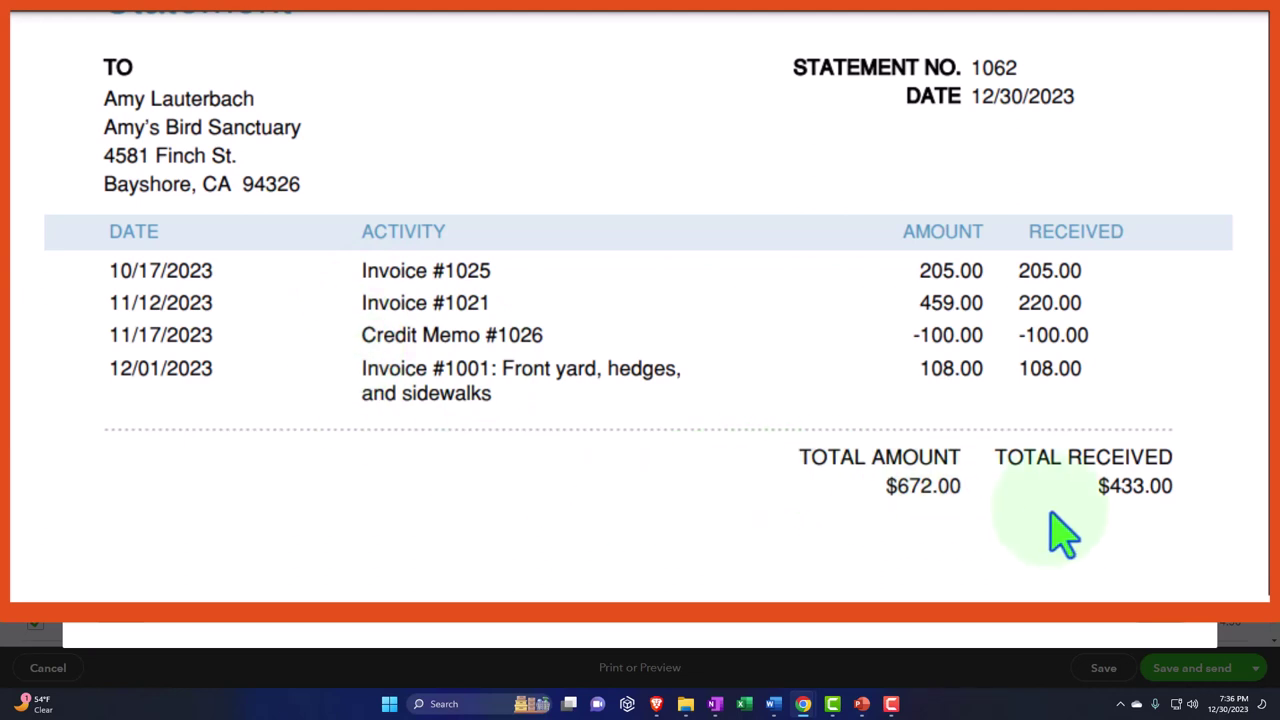
pyautogui.scroll(-10, 1063, 535)
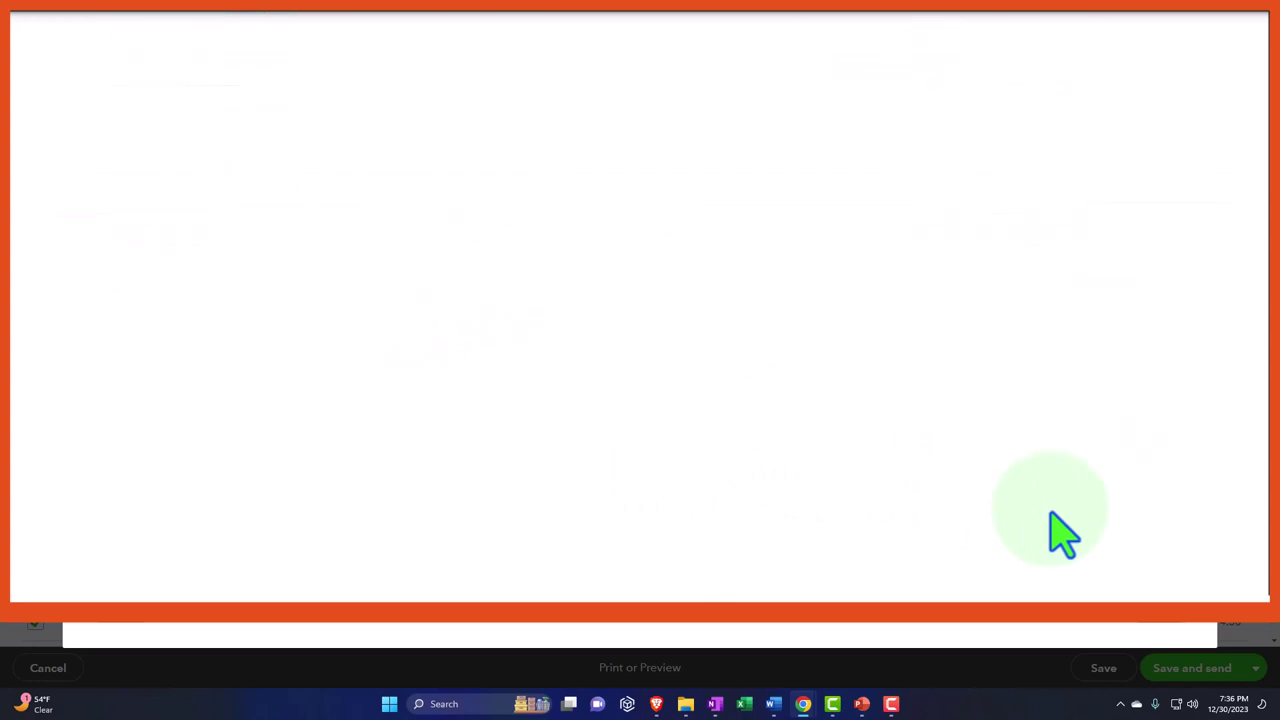
pyautogui.scroll(-1, 1050, 515)
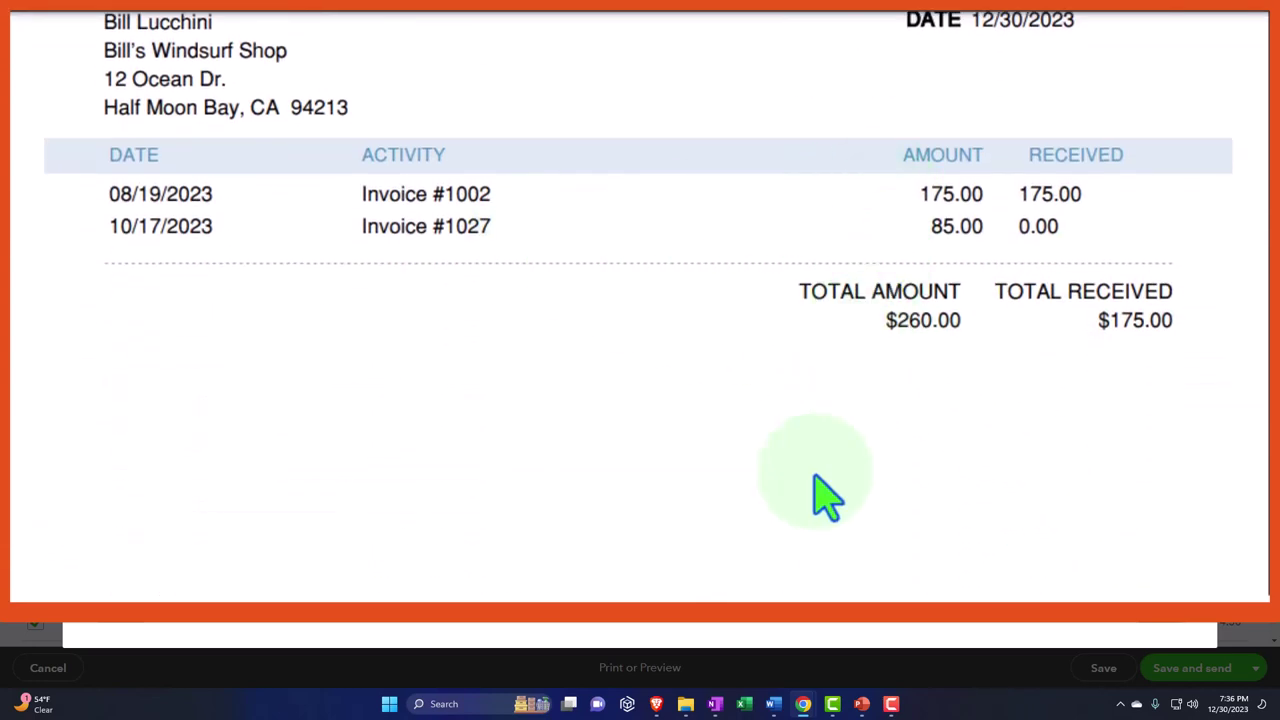
pyautogui.scroll(3, 806, 498)
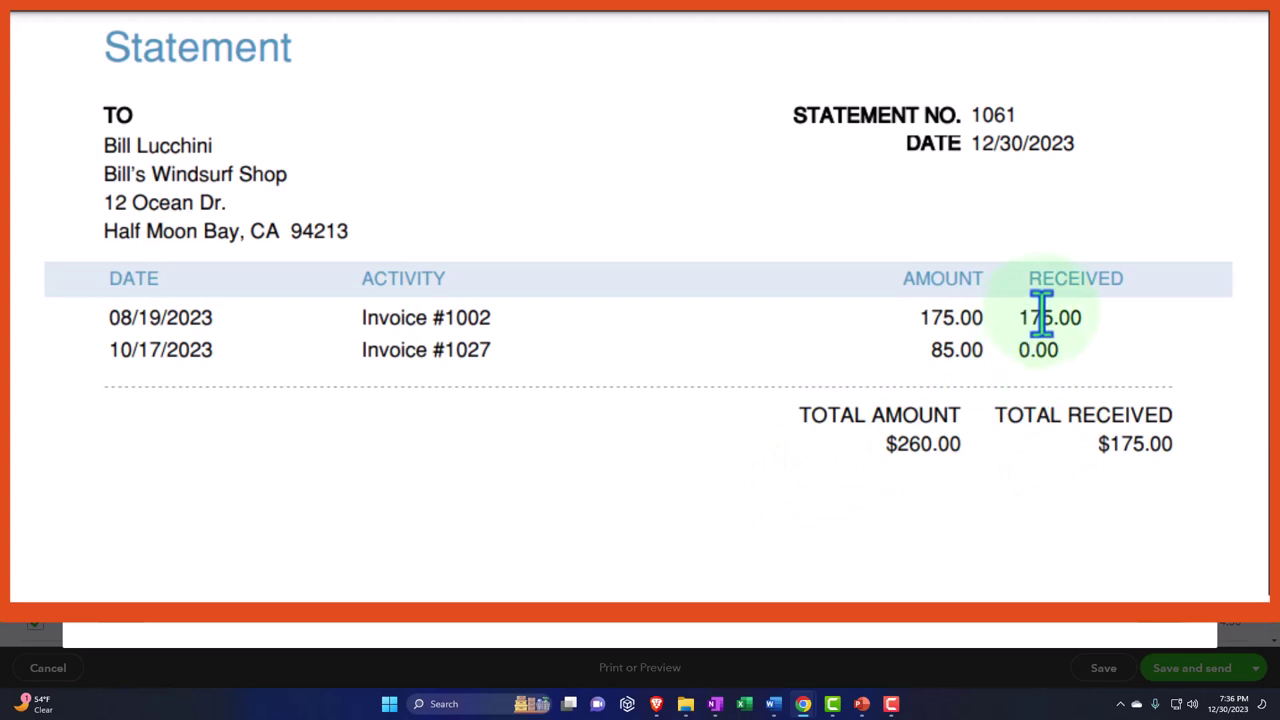
# Compare the amount and received totals on the third and fourth transaction statements, then close the print preview.
pyautogui.scroll(-20, 1049, 391)
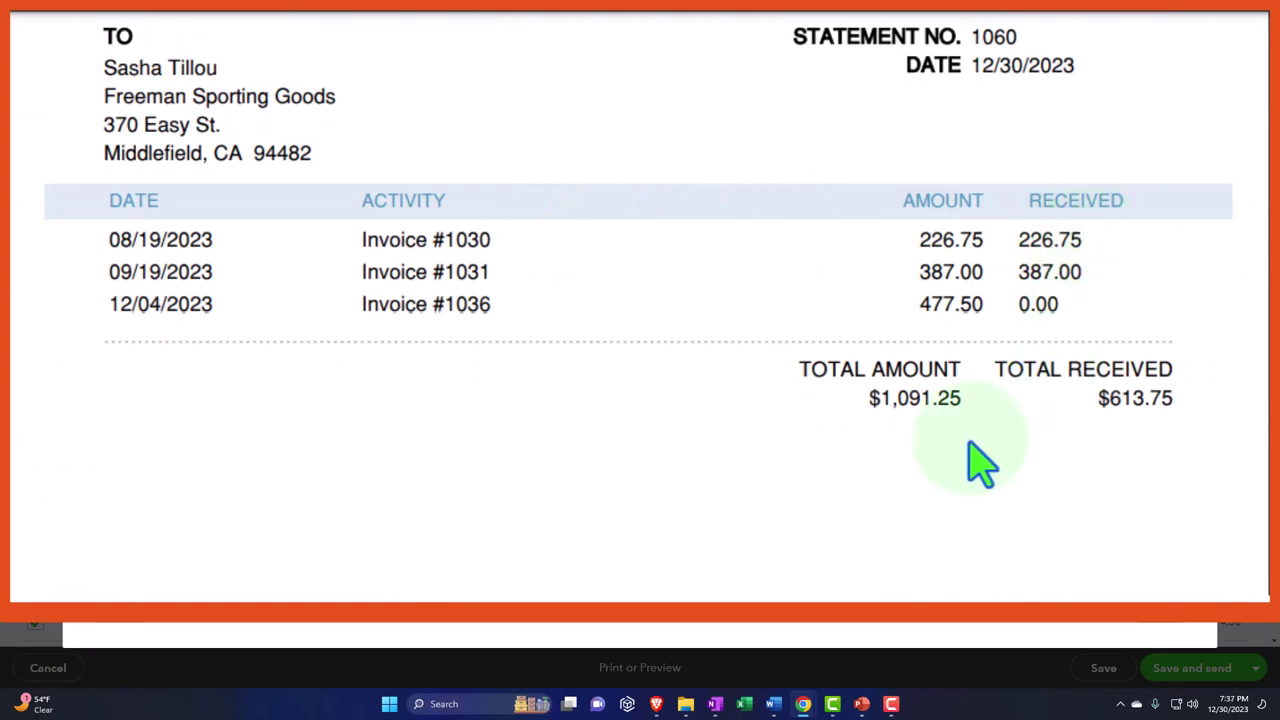
pyautogui.scroll(-10, 980, 462)
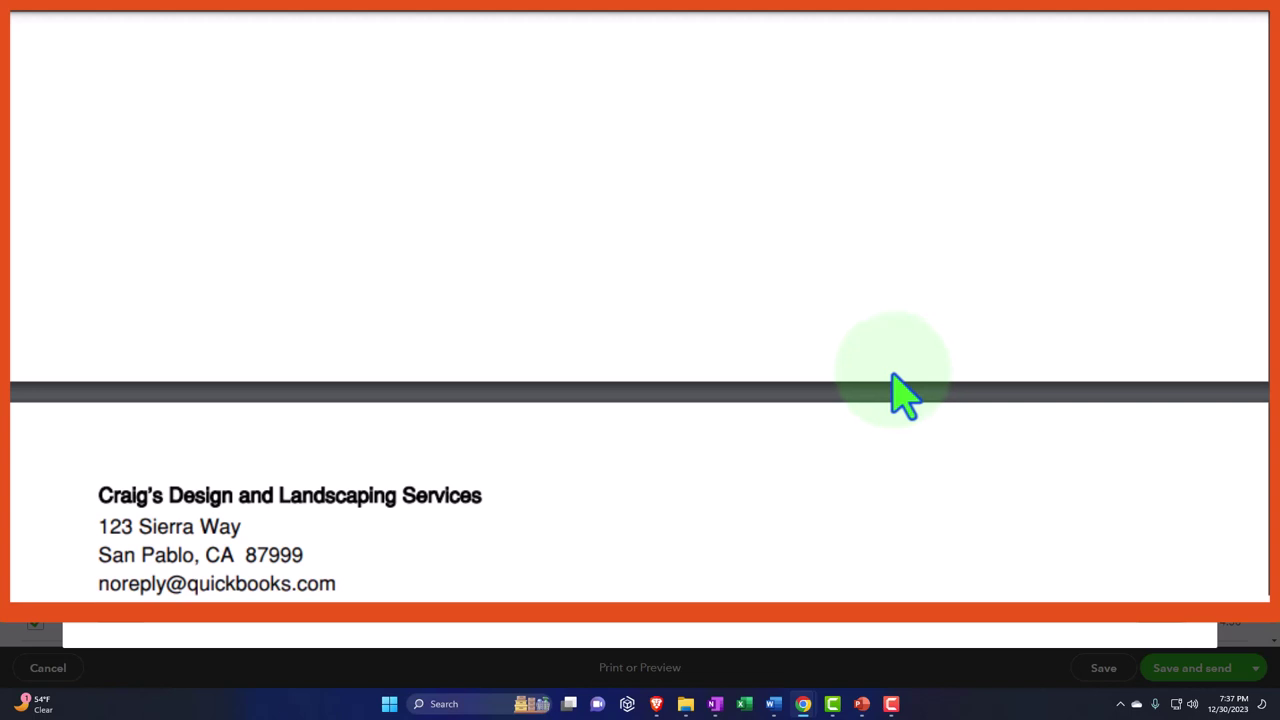
pyautogui.scroll(-7, 900, 395)
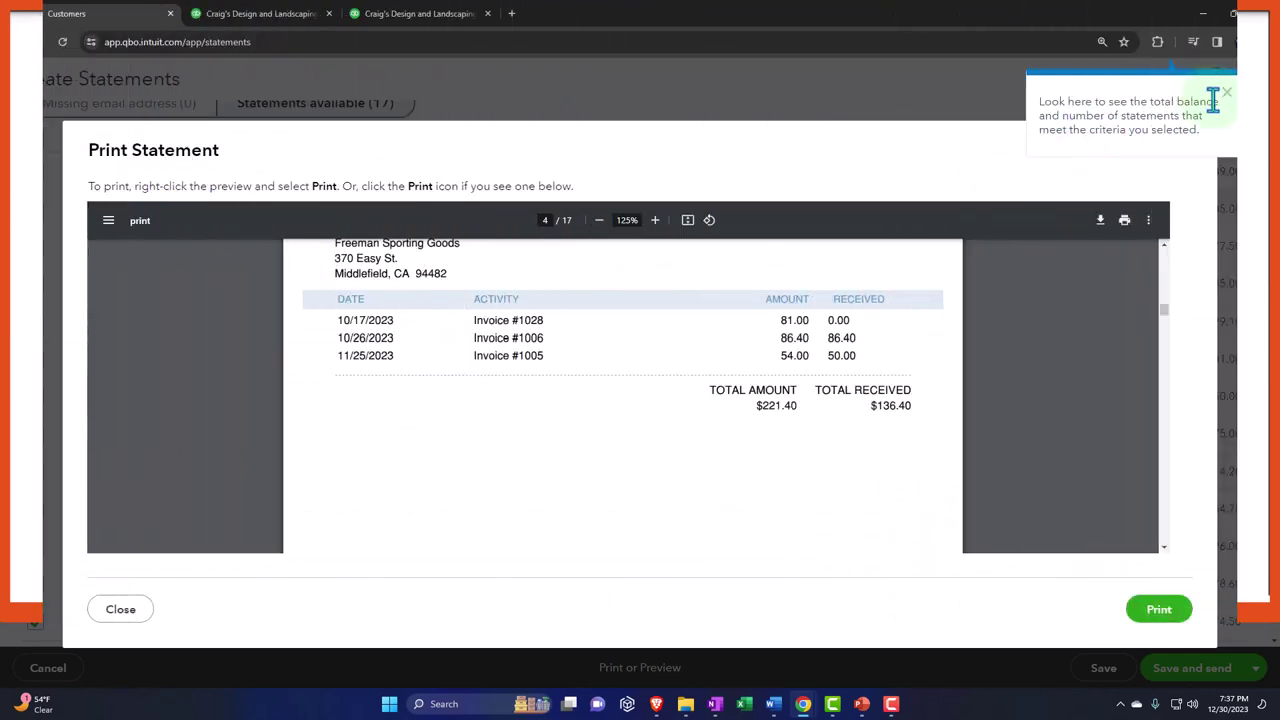
pyautogui.click(1207, 136)
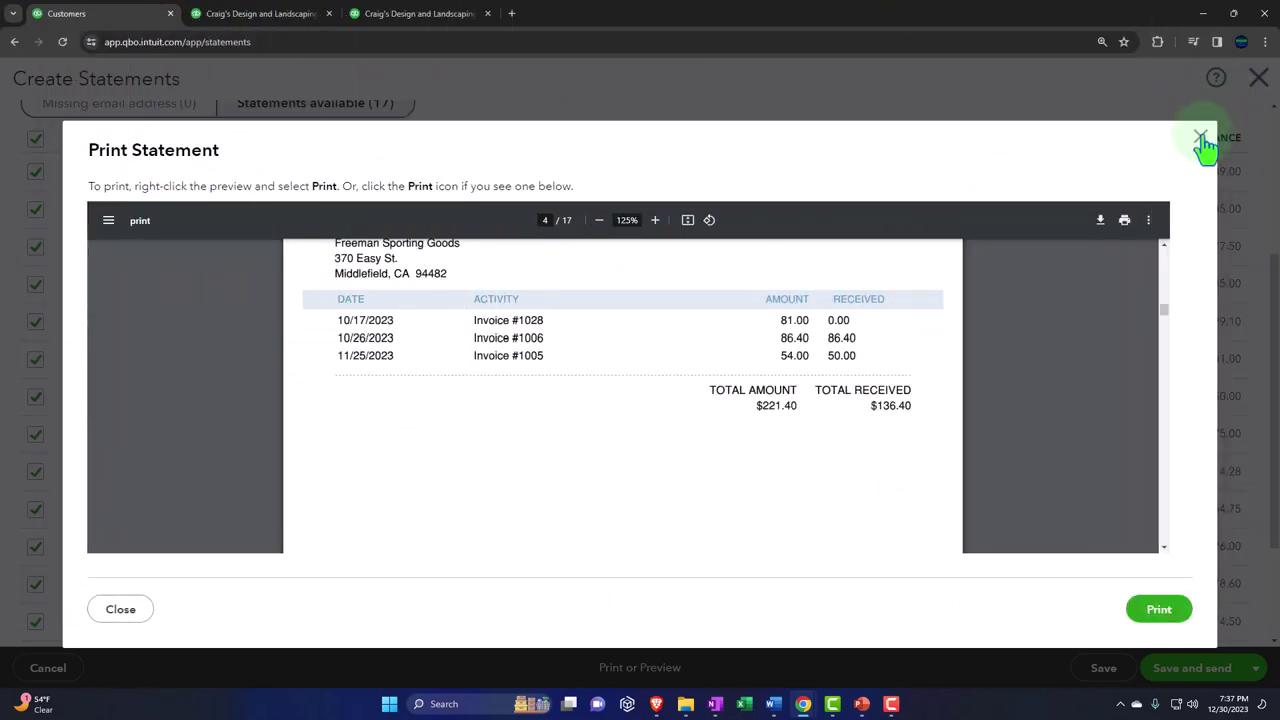
pyautogui.click(1207, 136)
pyautogui.click(430, 425)
# Change the statement type to Balance Forward, apply it with the existing dates and Open balance status, and dismiss the balance status tip.
pyautogui.scroll(3, 430, 425)
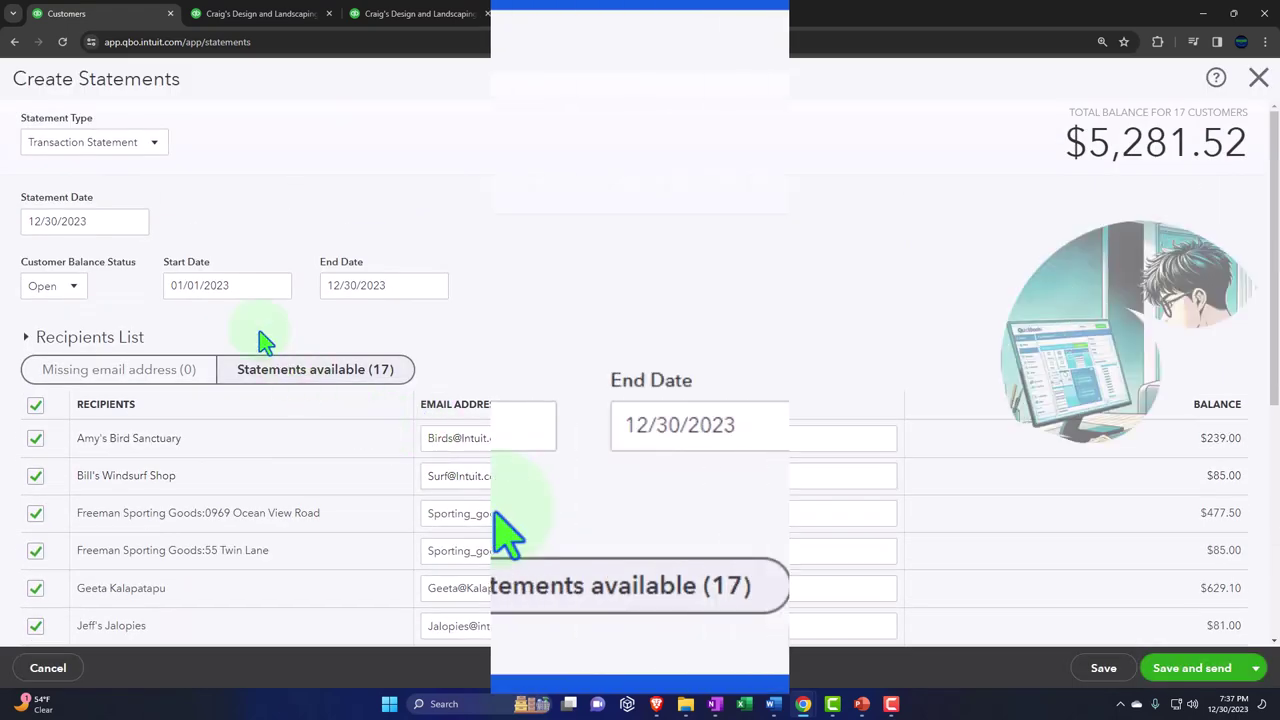
pyautogui.click(152, 145)
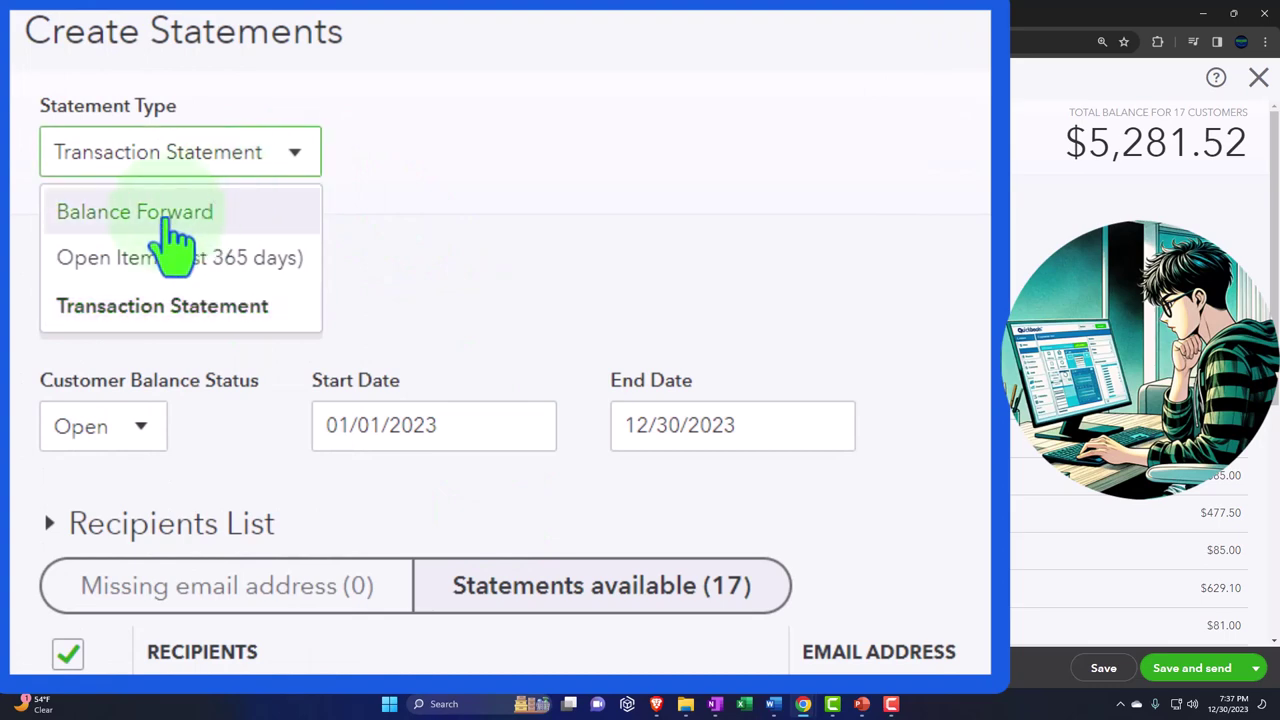
pyautogui.click(135, 212)
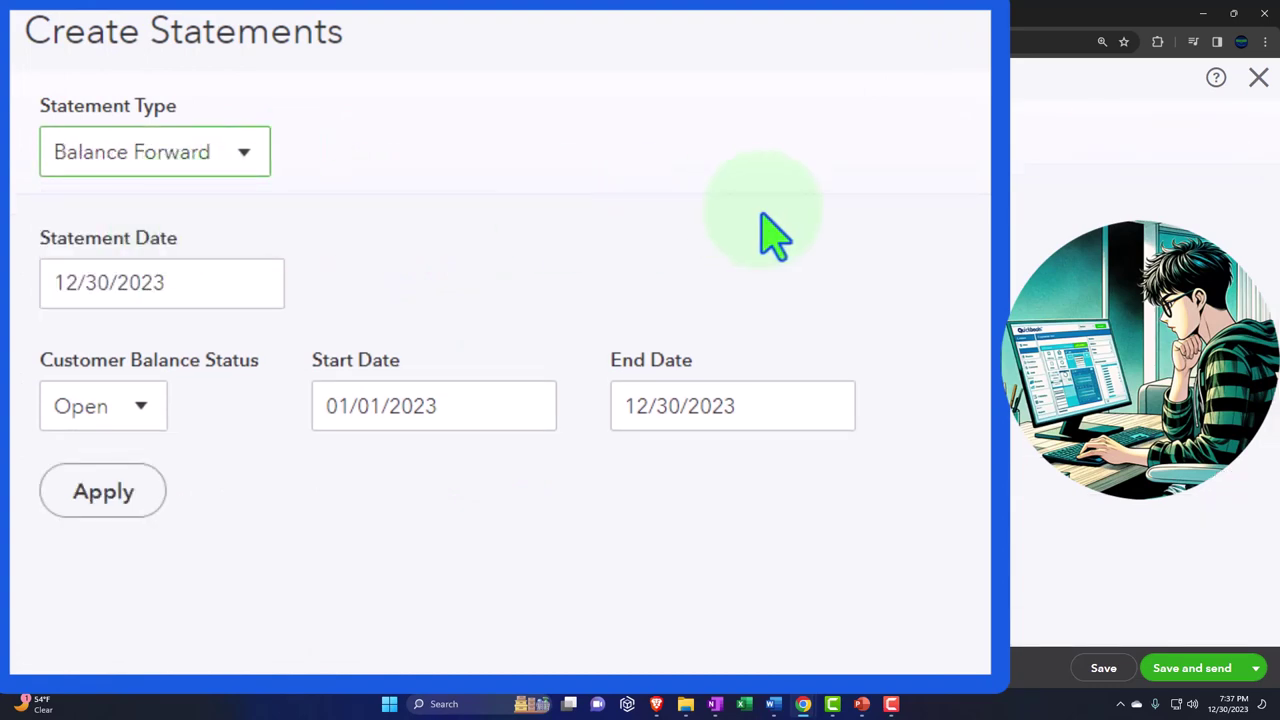
pyautogui.click(150, 505)
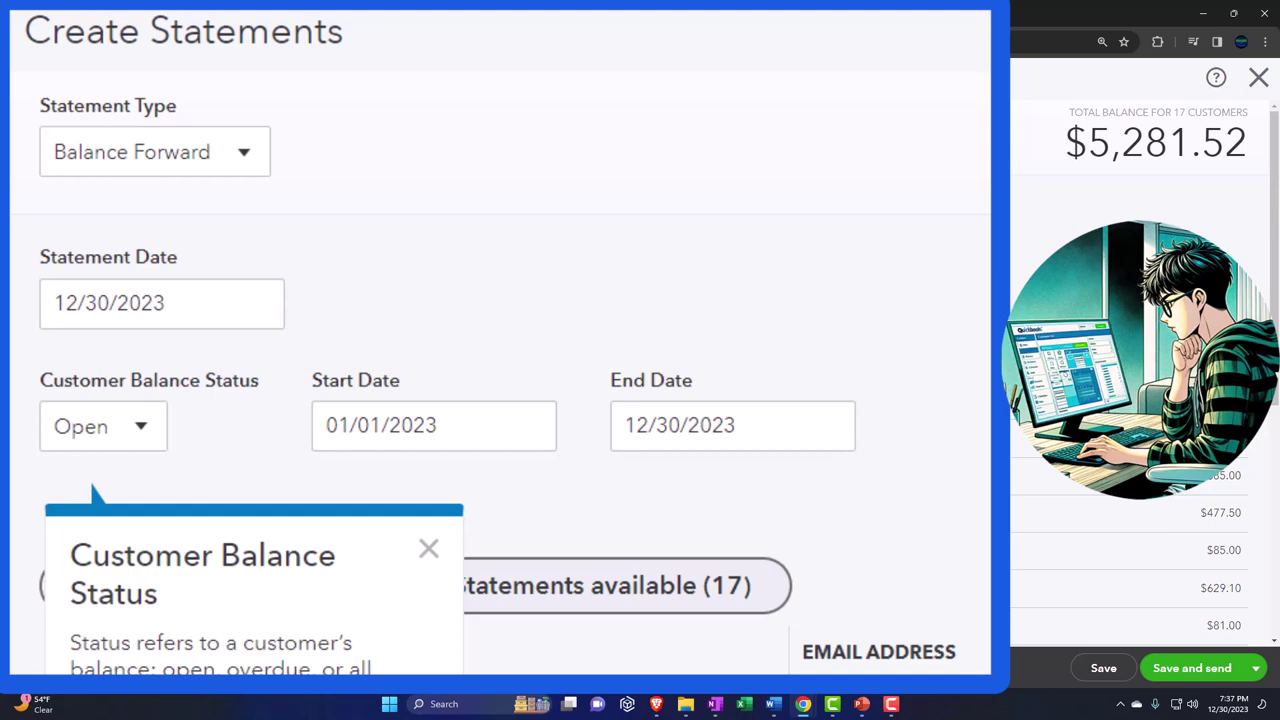
pyautogui.click(429, 550)
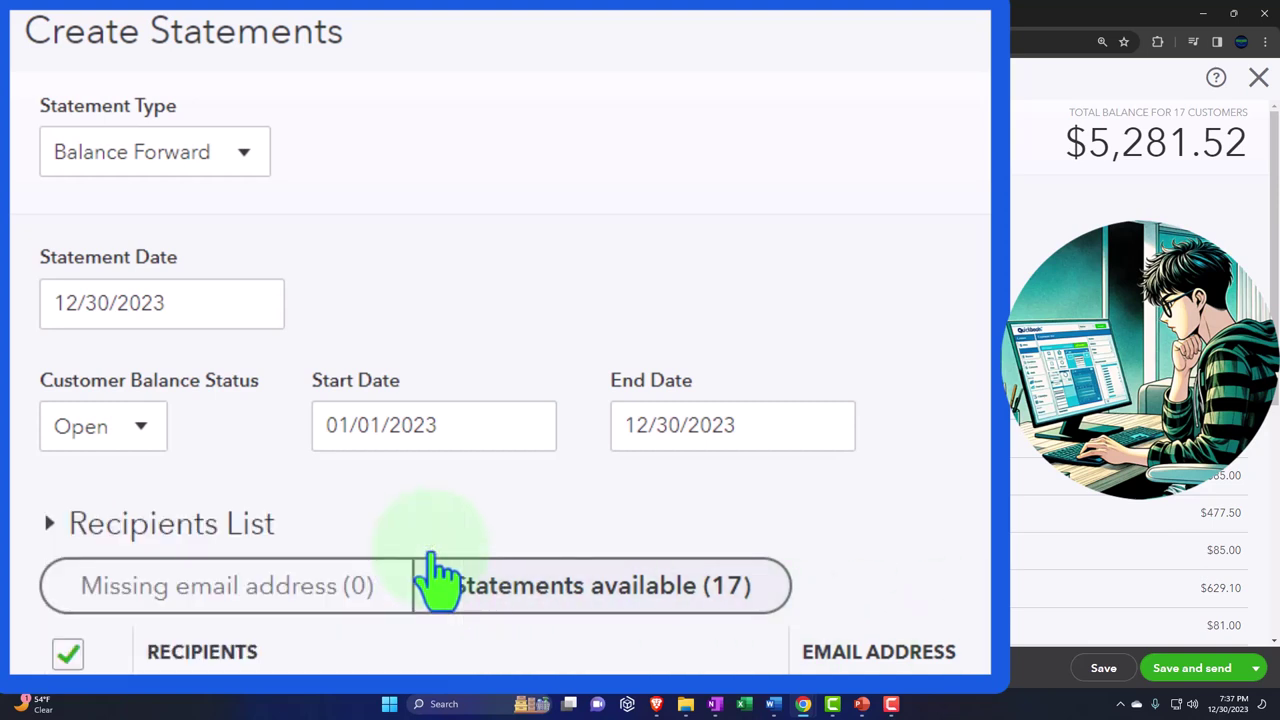